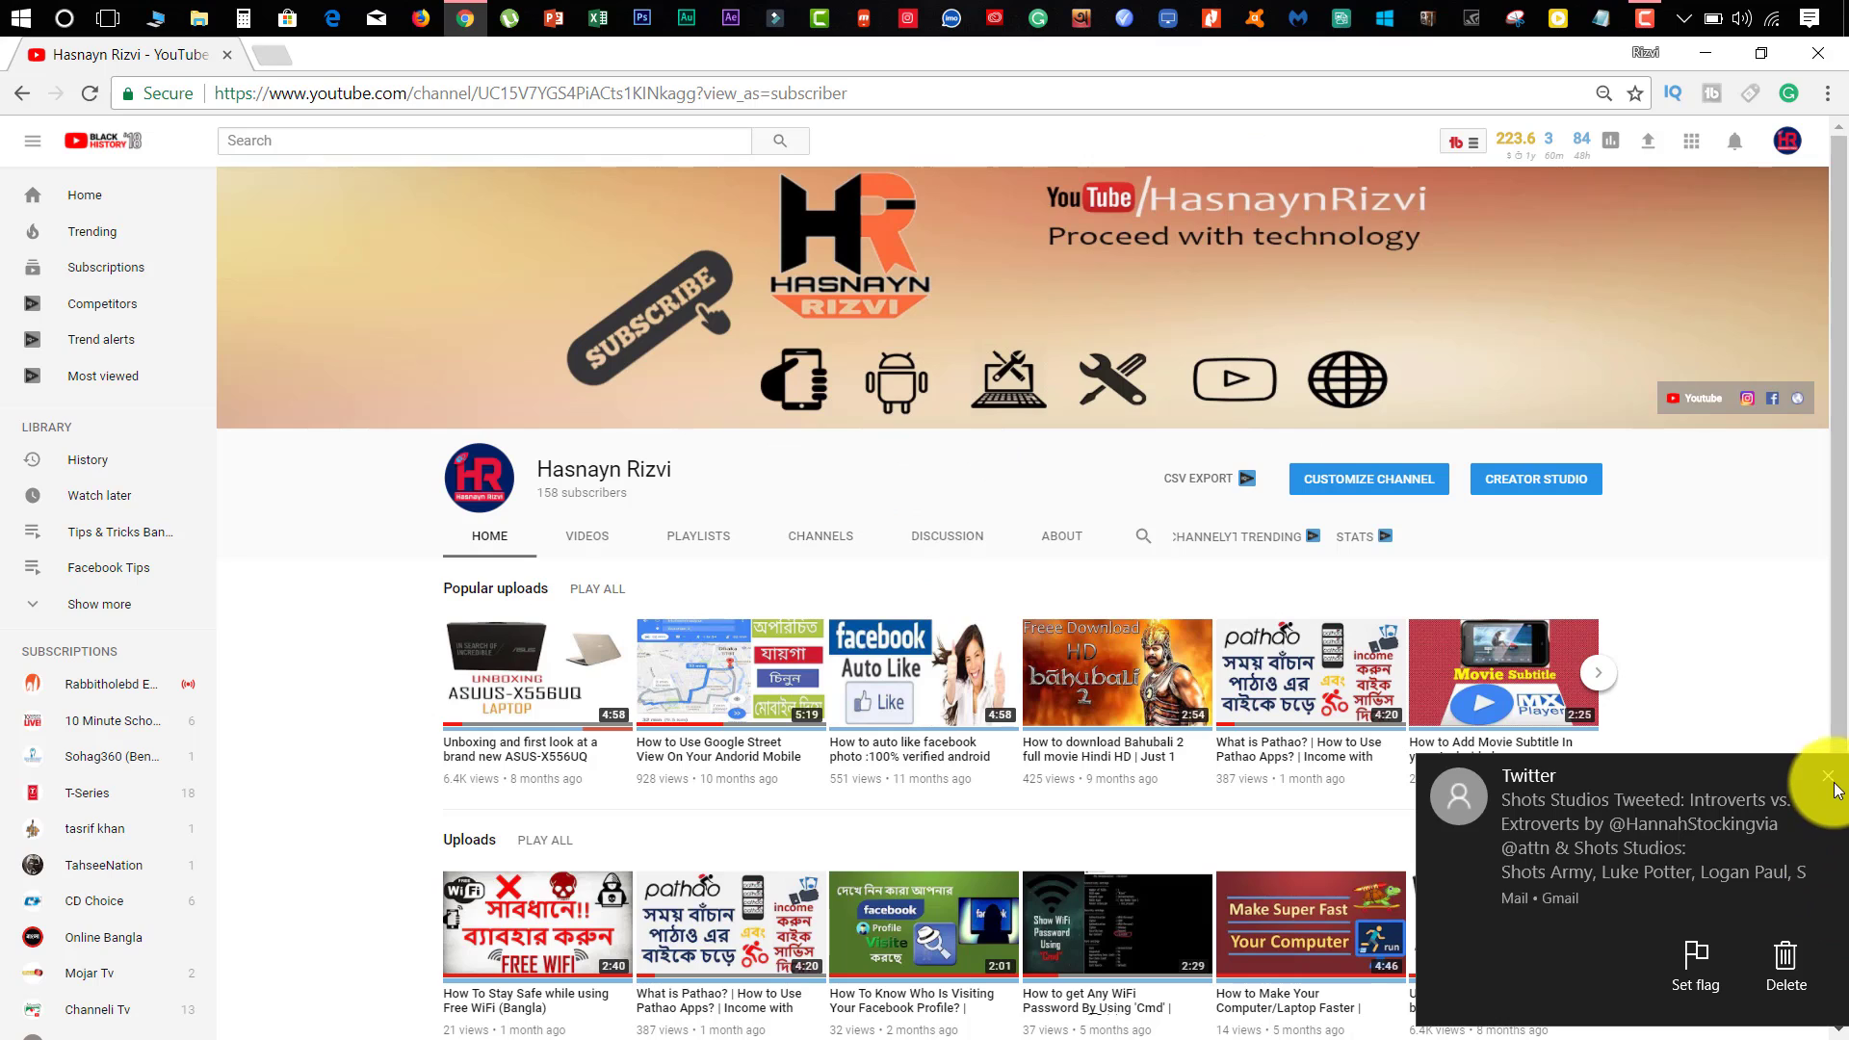
Step: Search Google for recuva in a new browser tab and open the Recuva page on ccleaner.com
click(1827, 778)
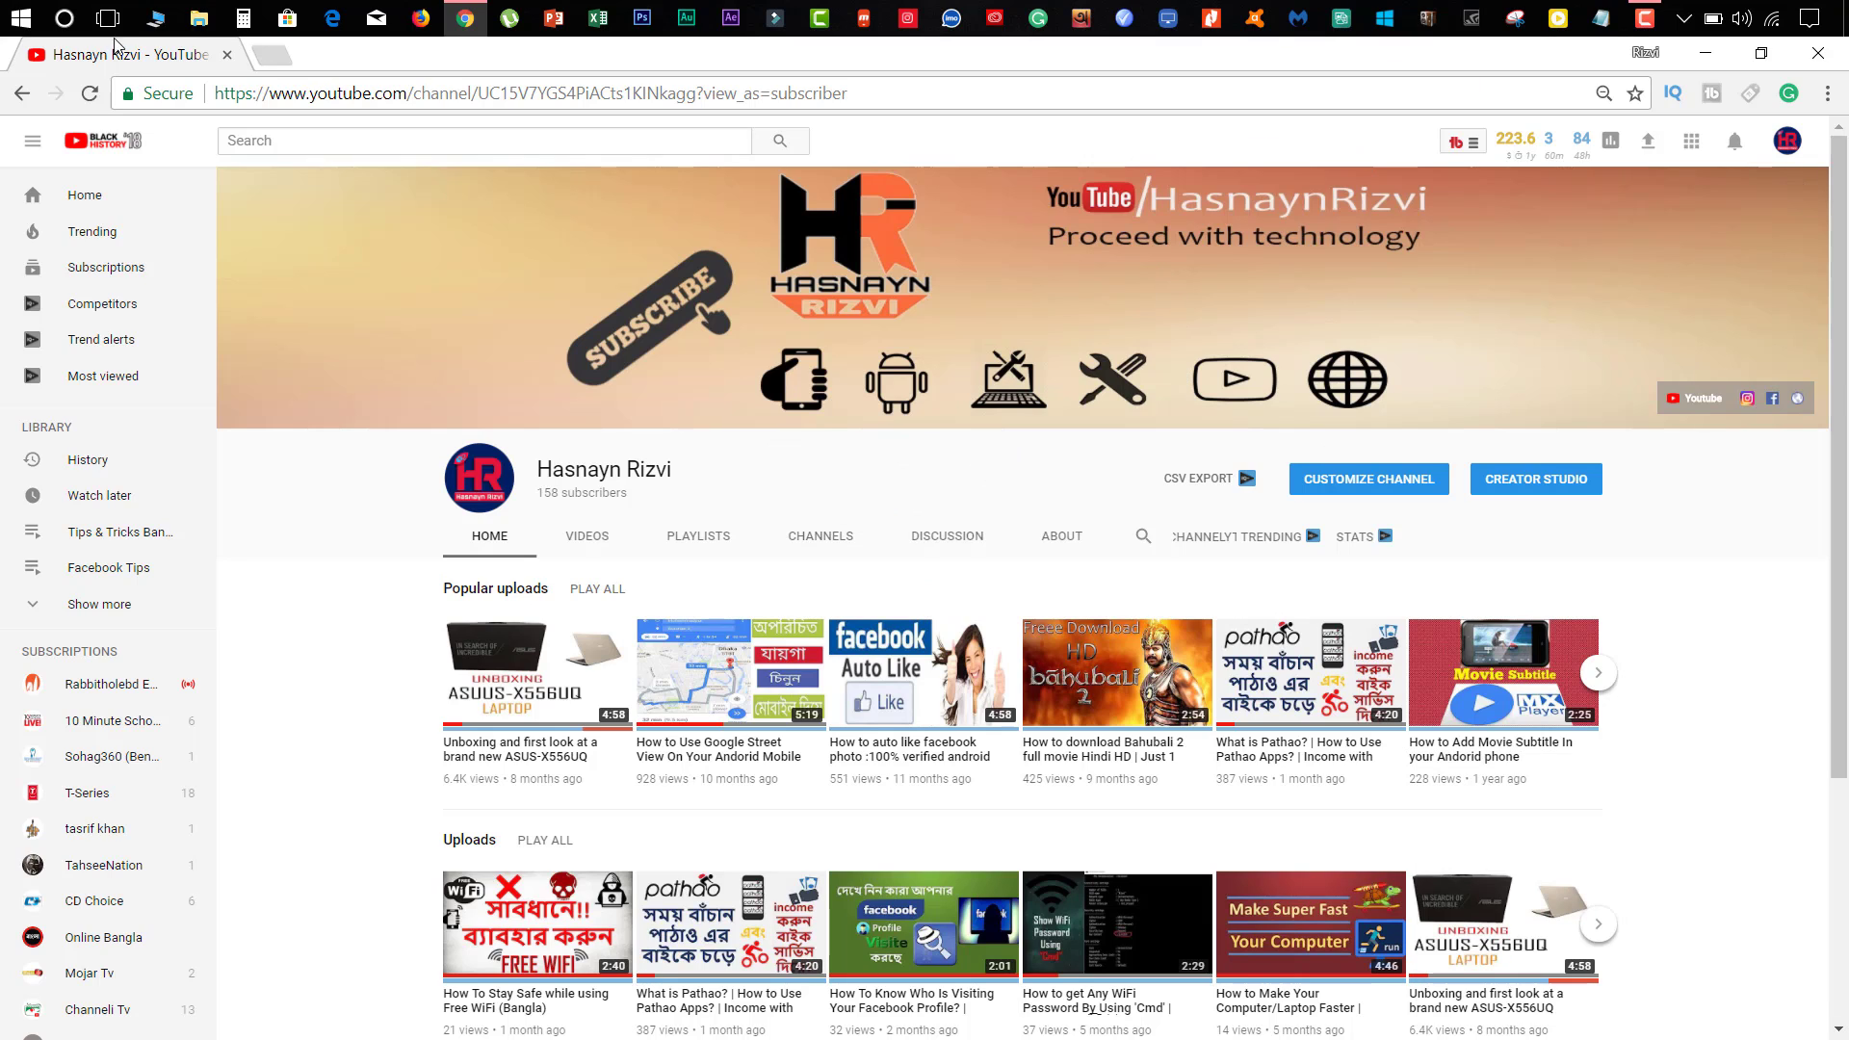
click(269, 60)
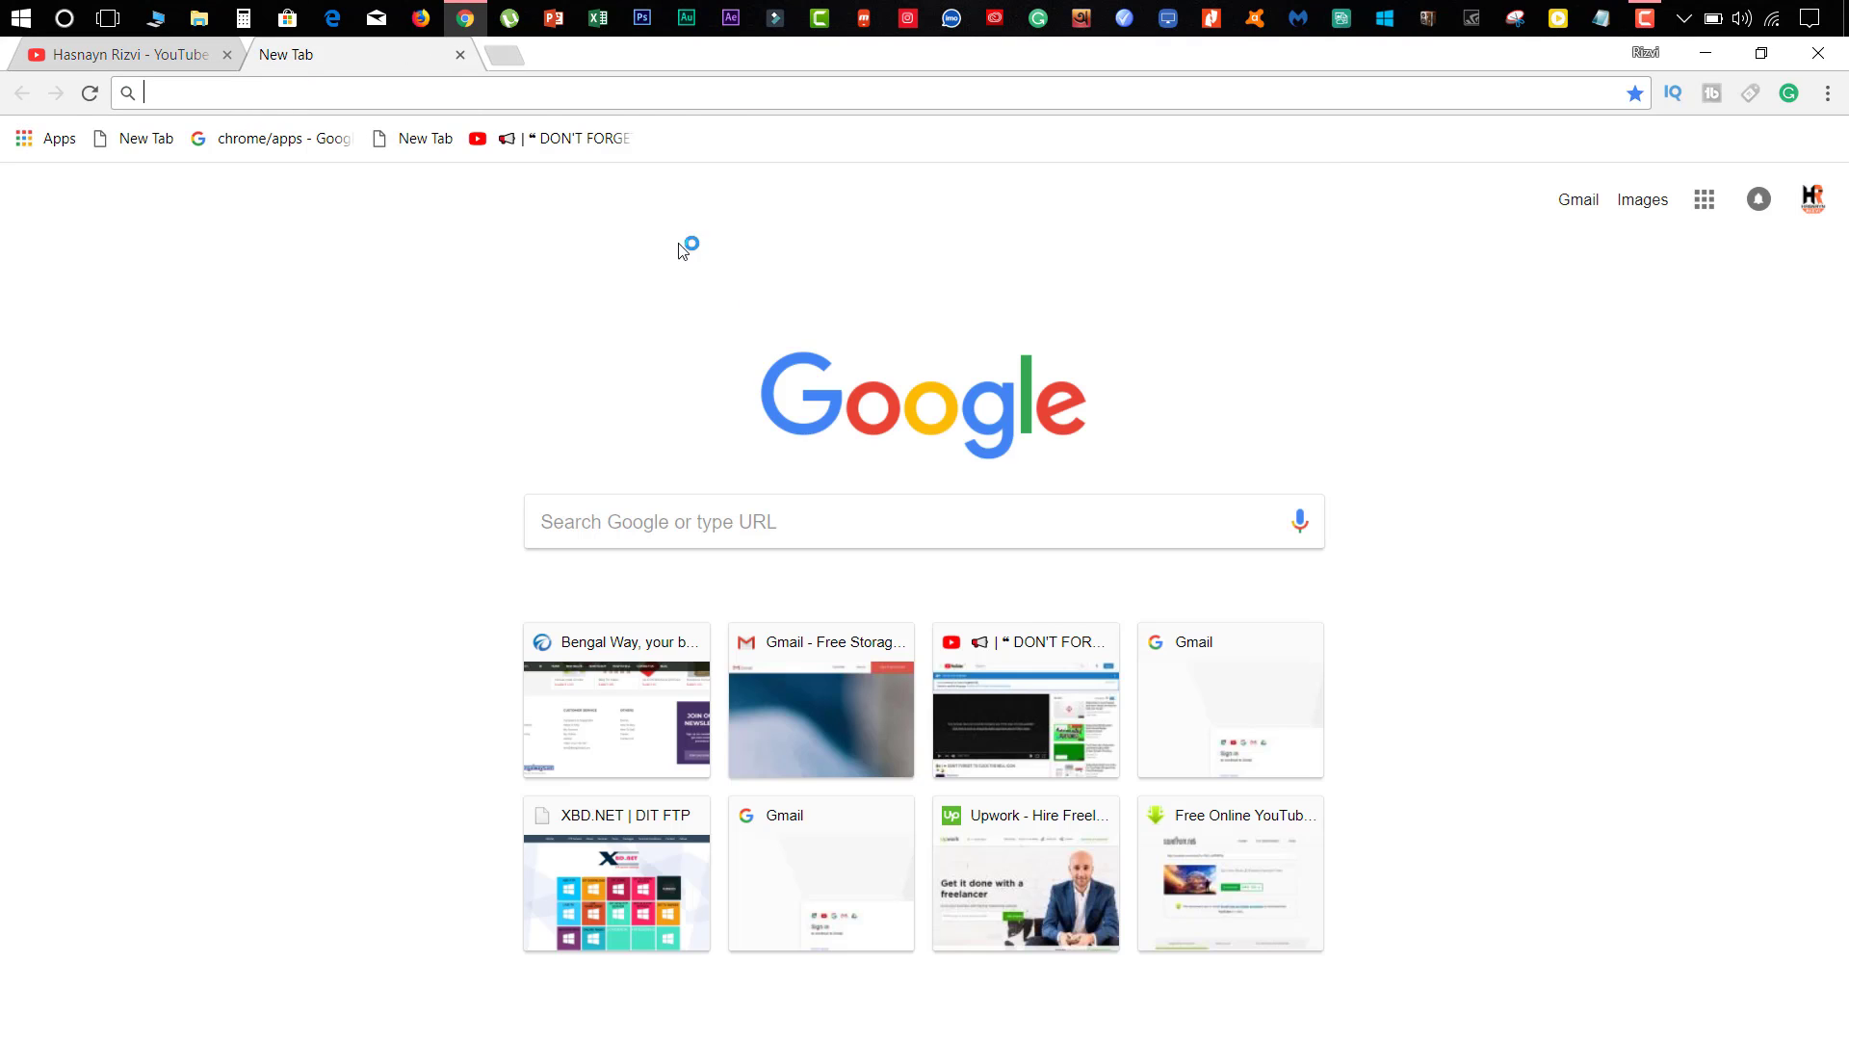
right_click(681, 522)
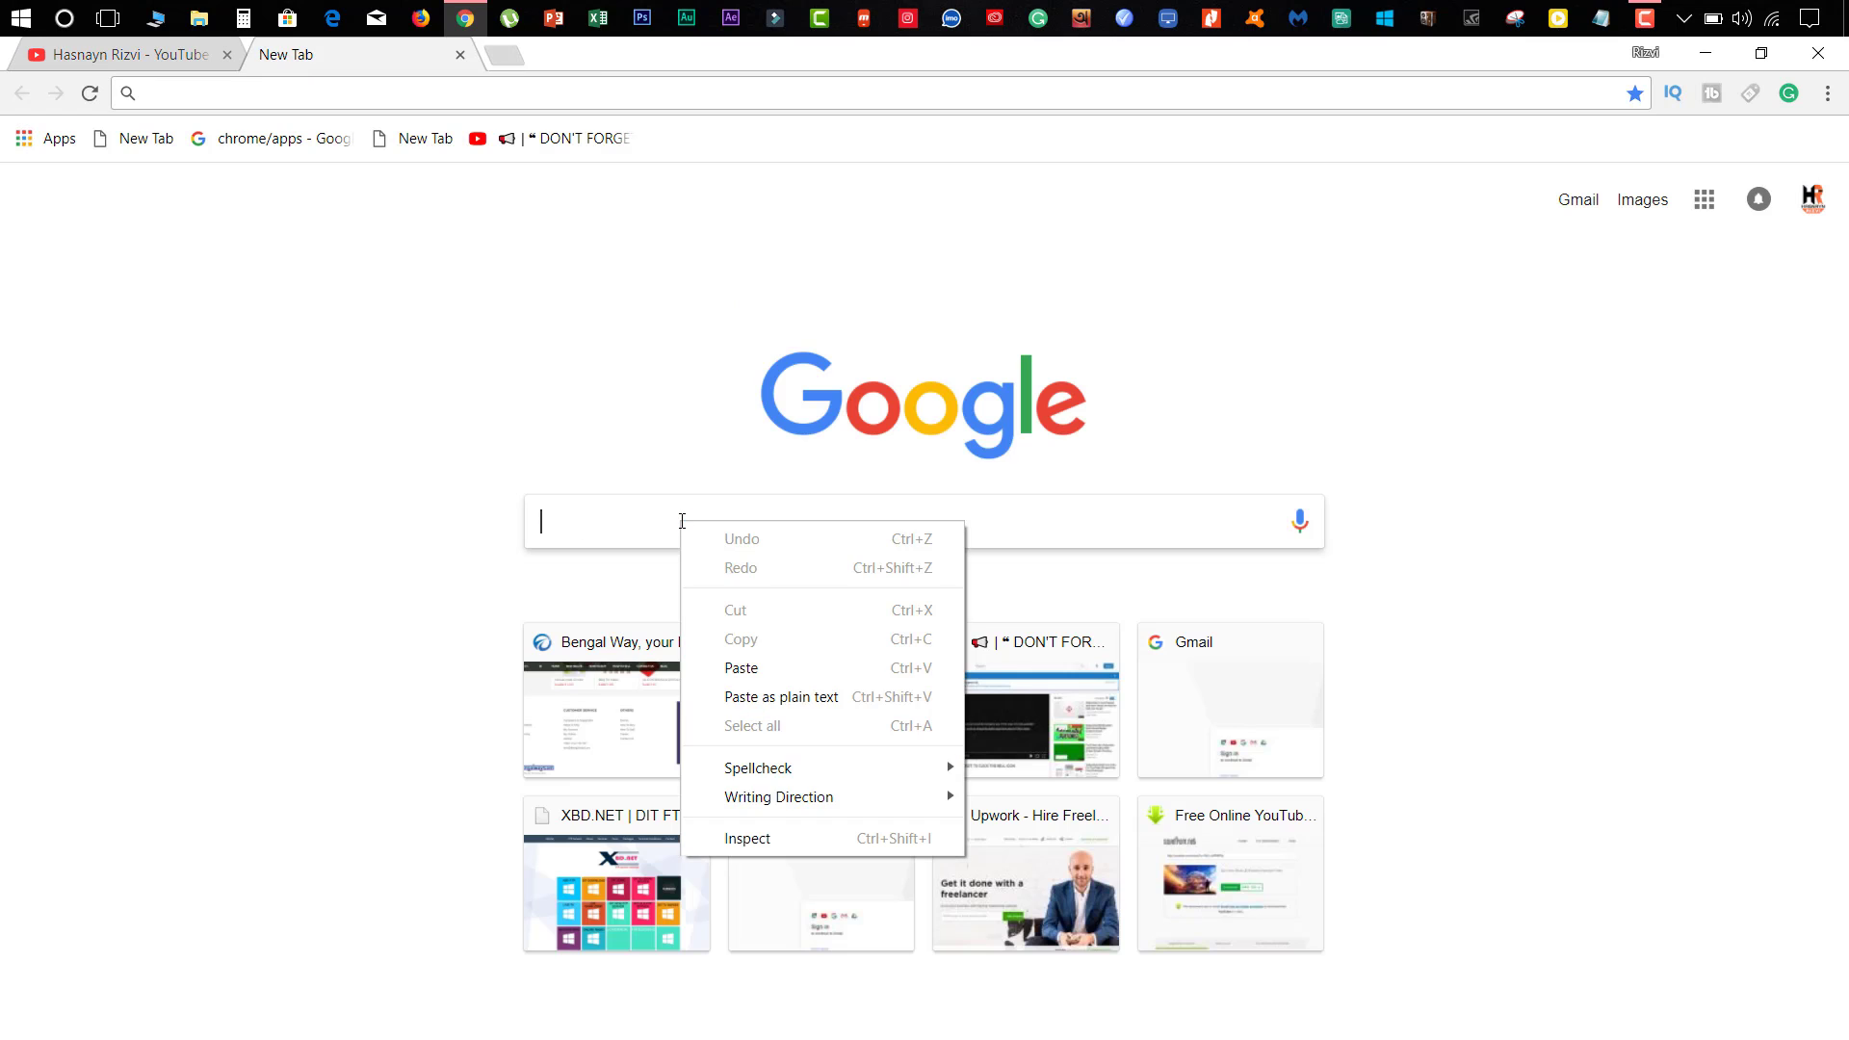
click(780, 670)
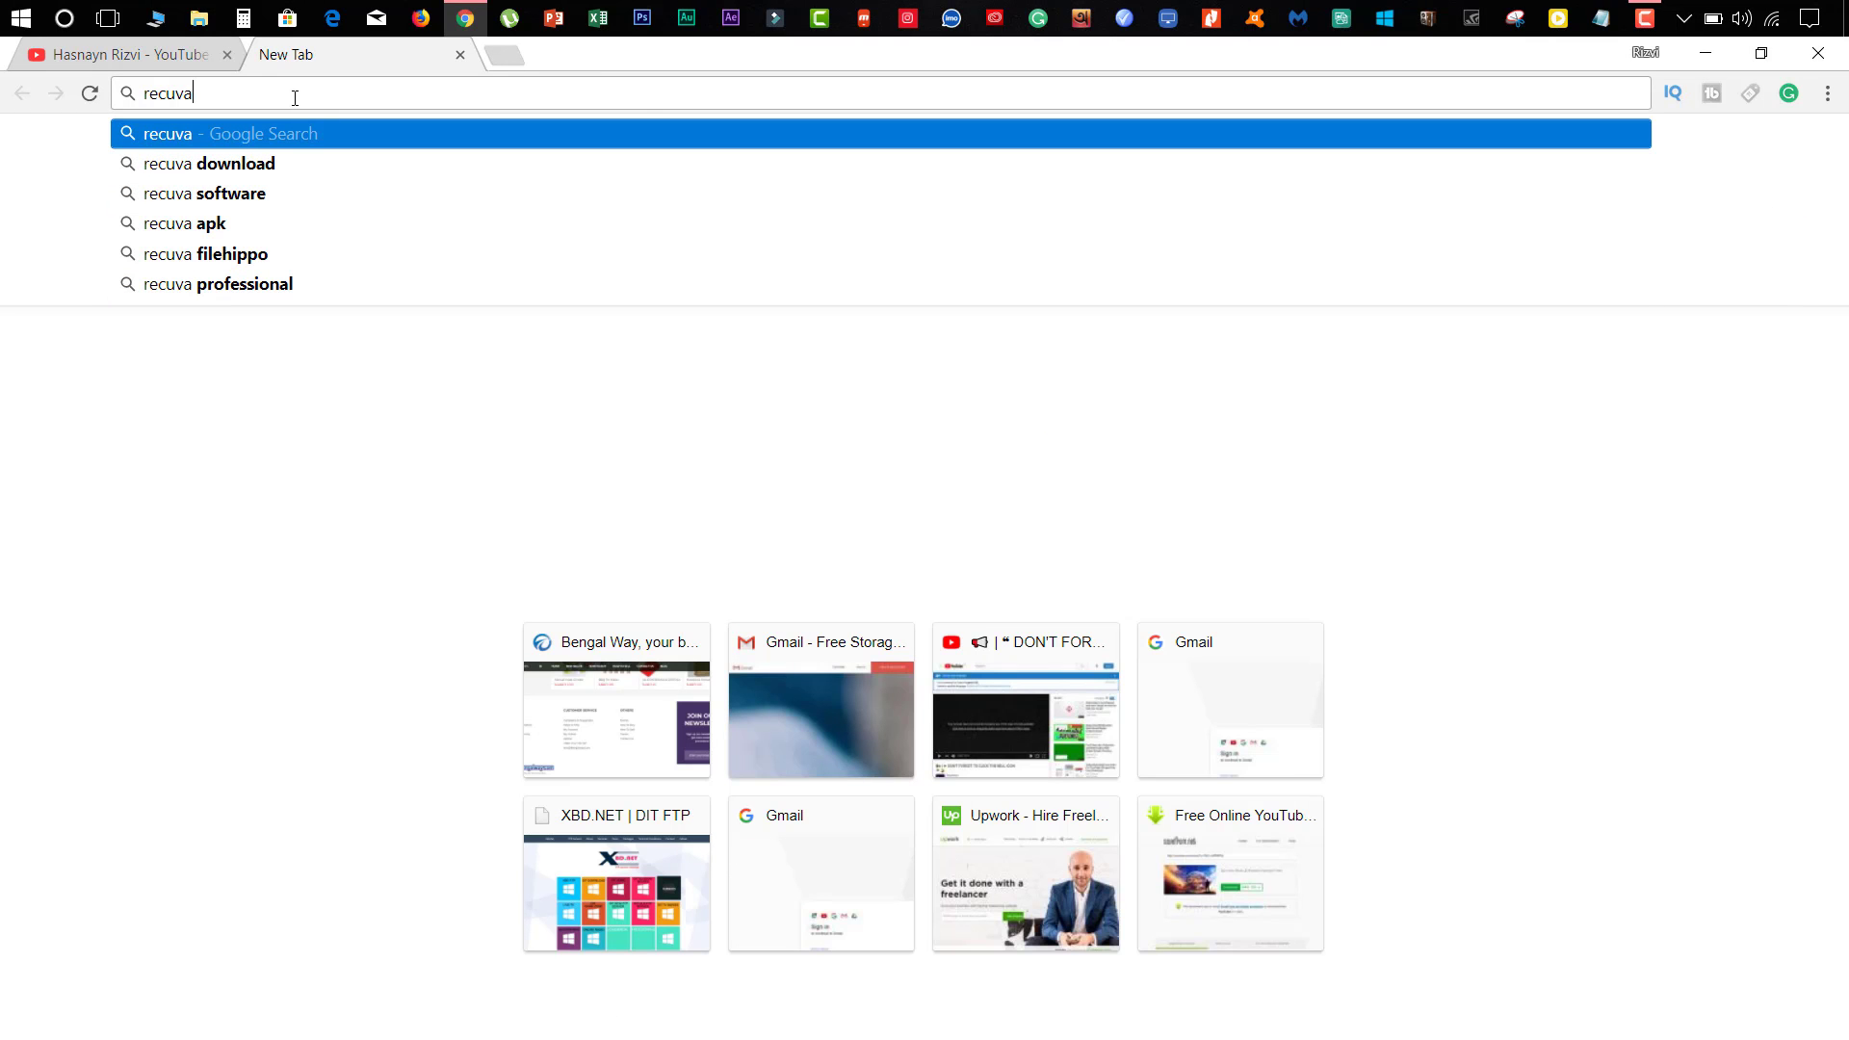
key(Return)
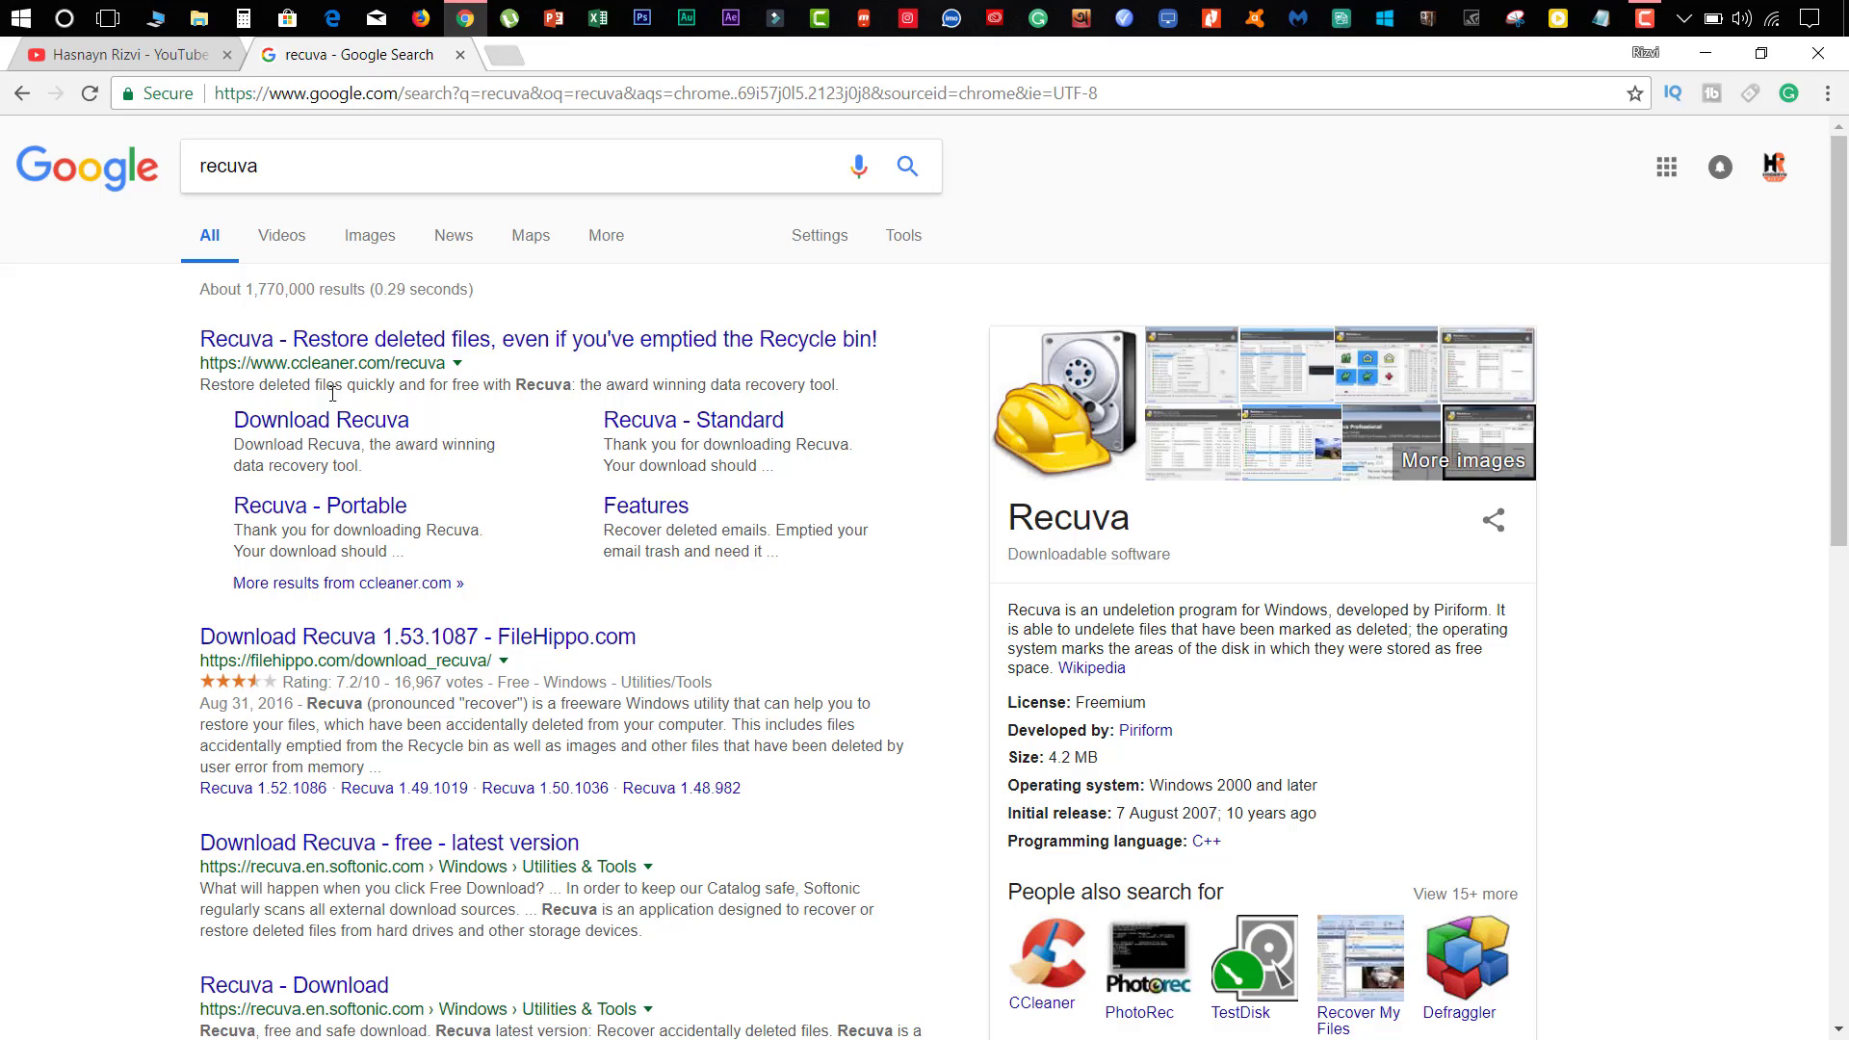
click(408, 345)
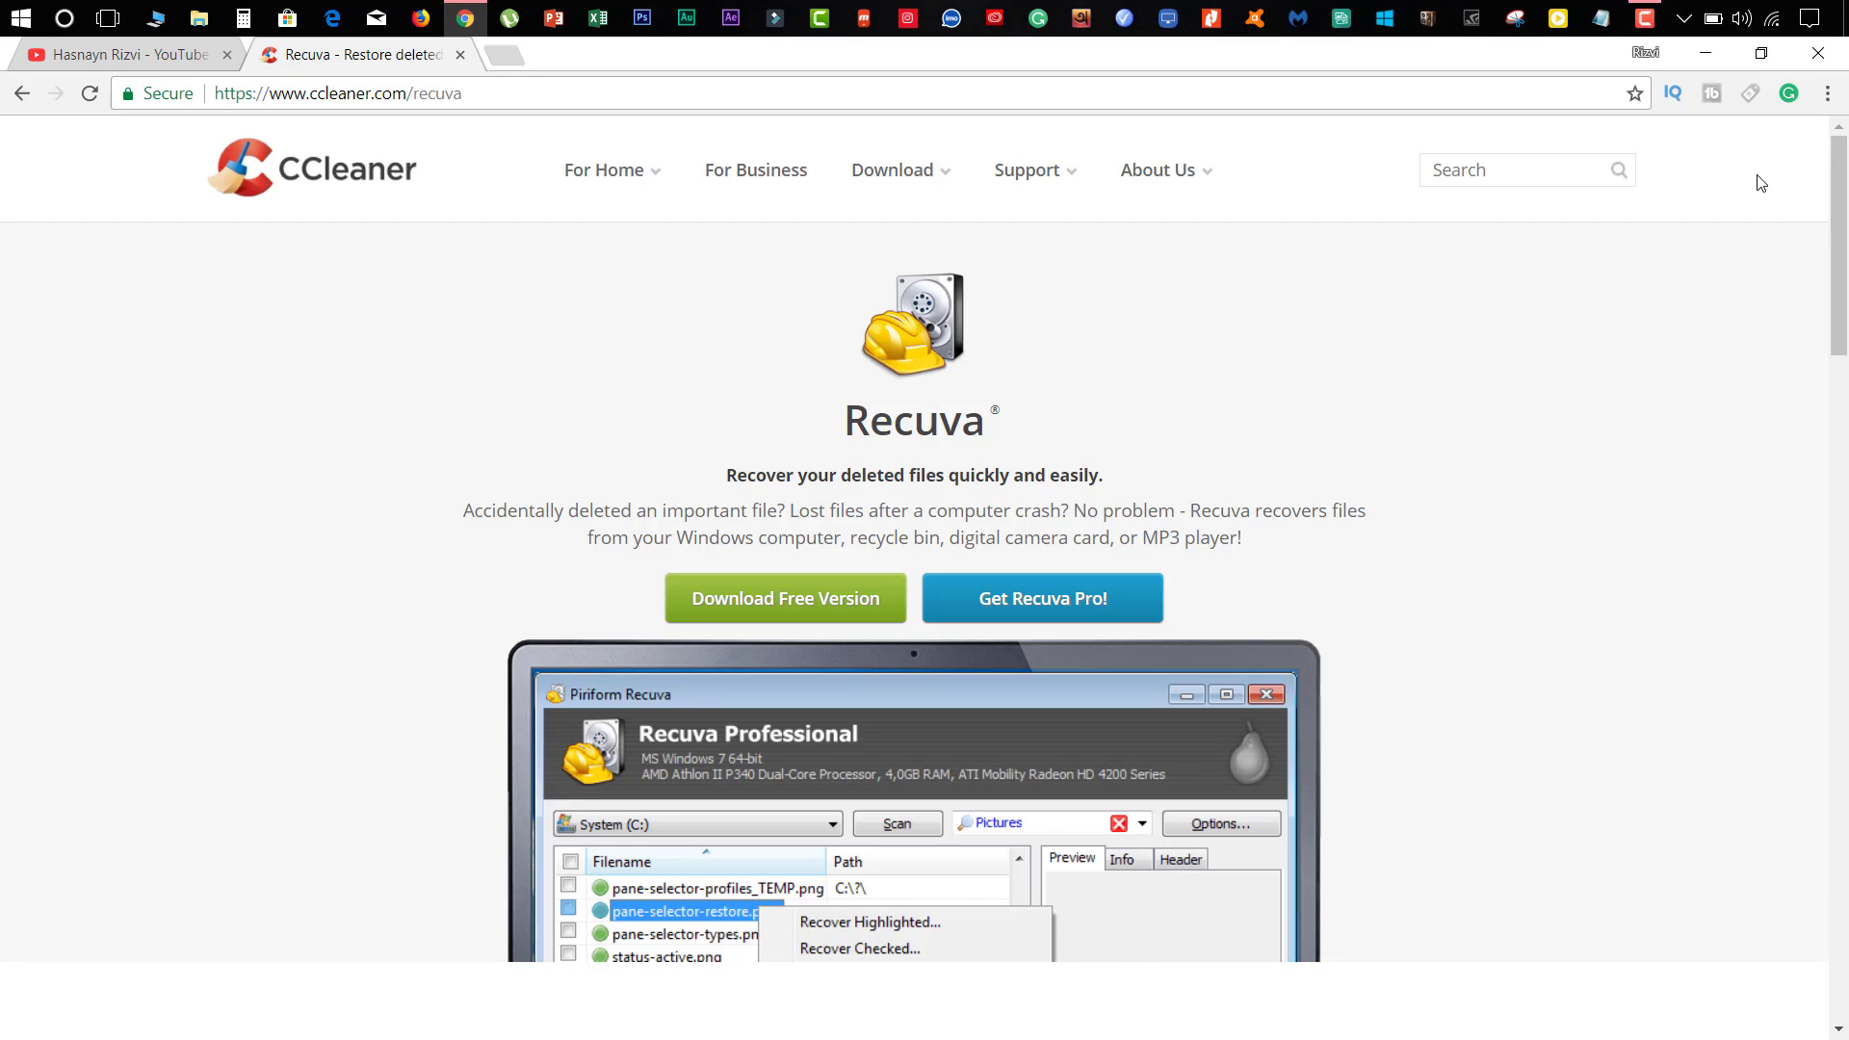
Step: Delete the two pictures $R9TQFZ5 and $RVL82QJ from New Volume (F:) in File Explorer
click(1722, 62)
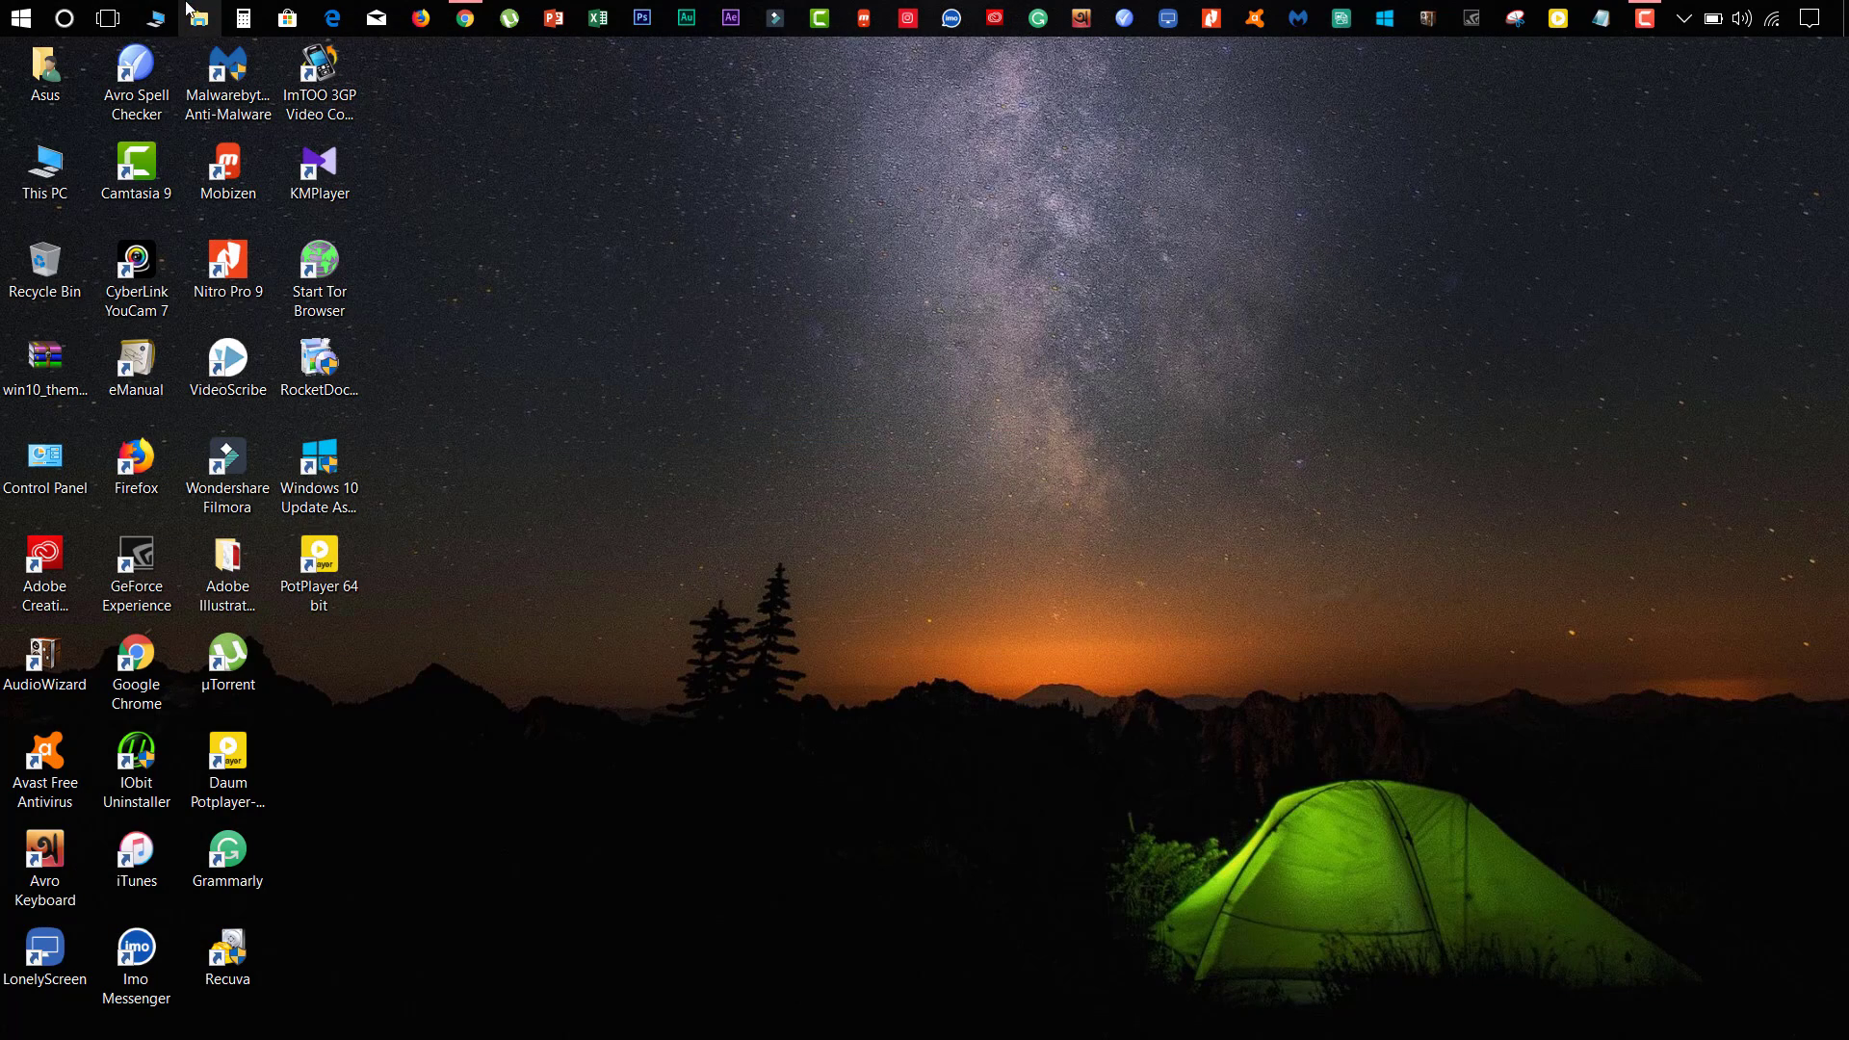
click(157, 17)
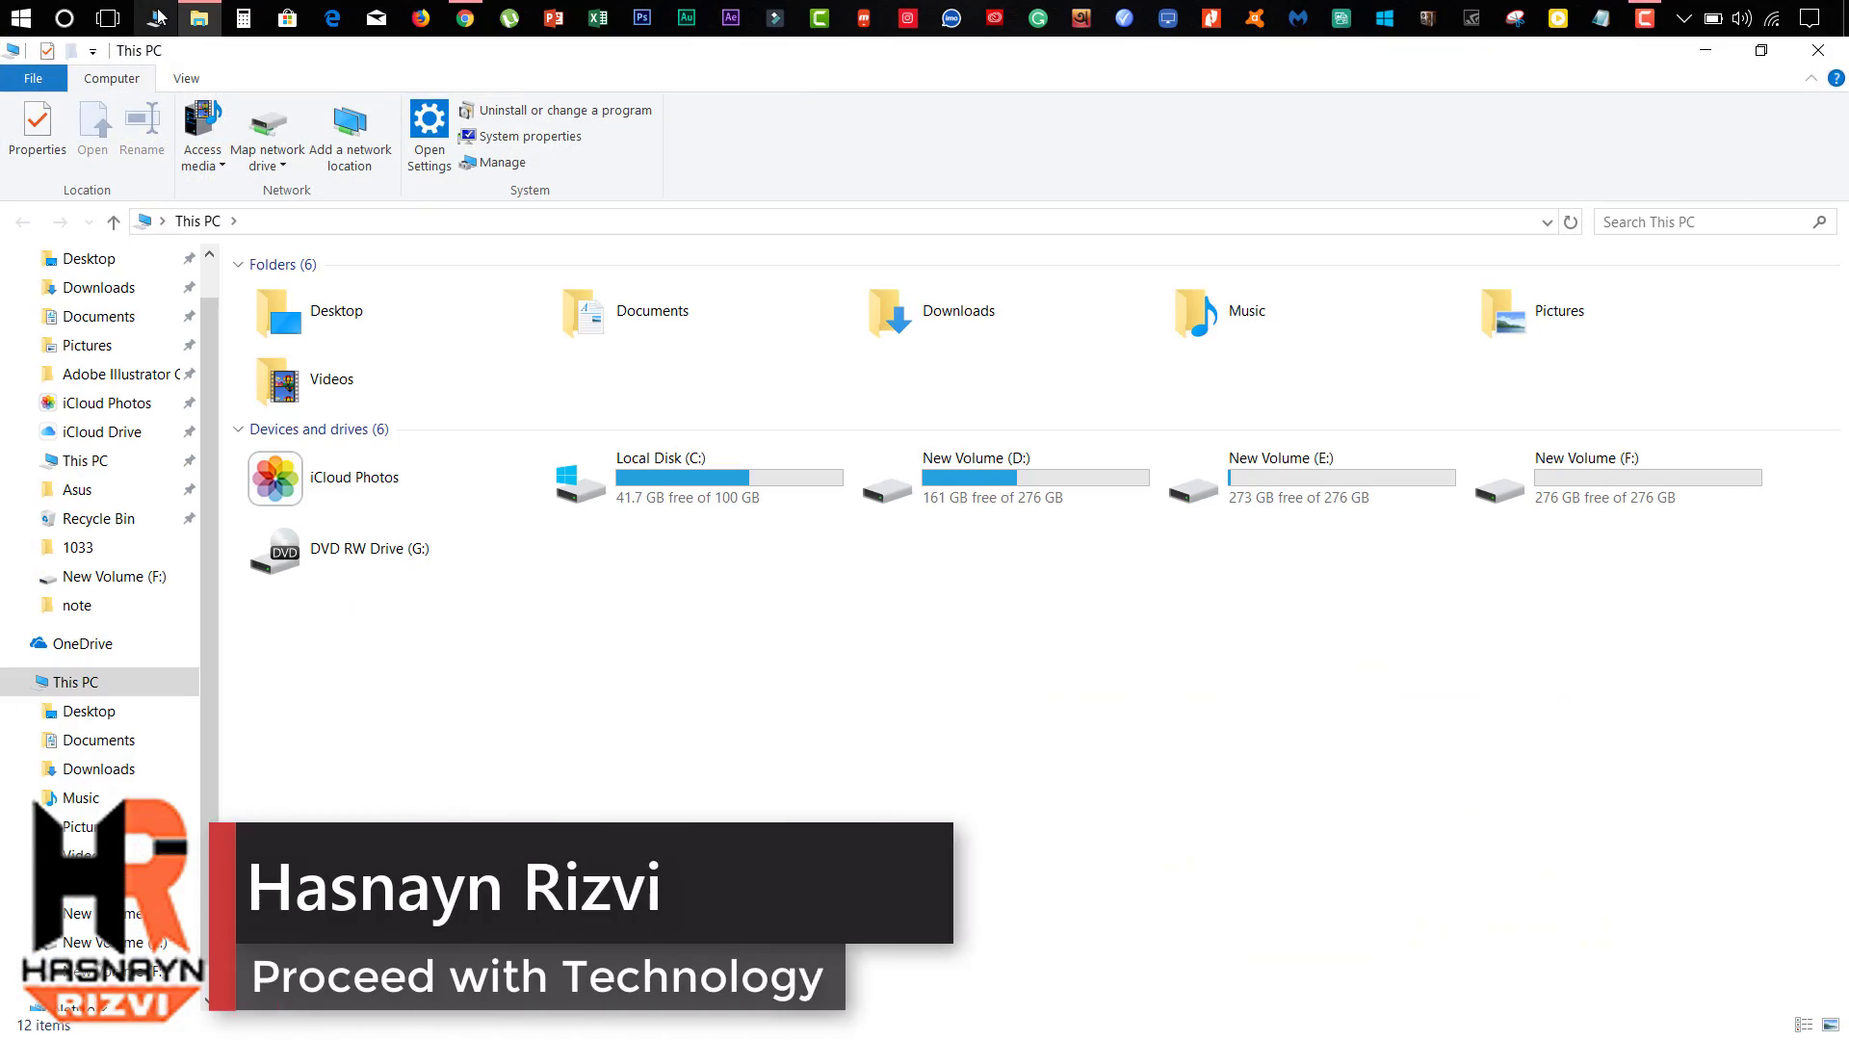
click(1571, 494)
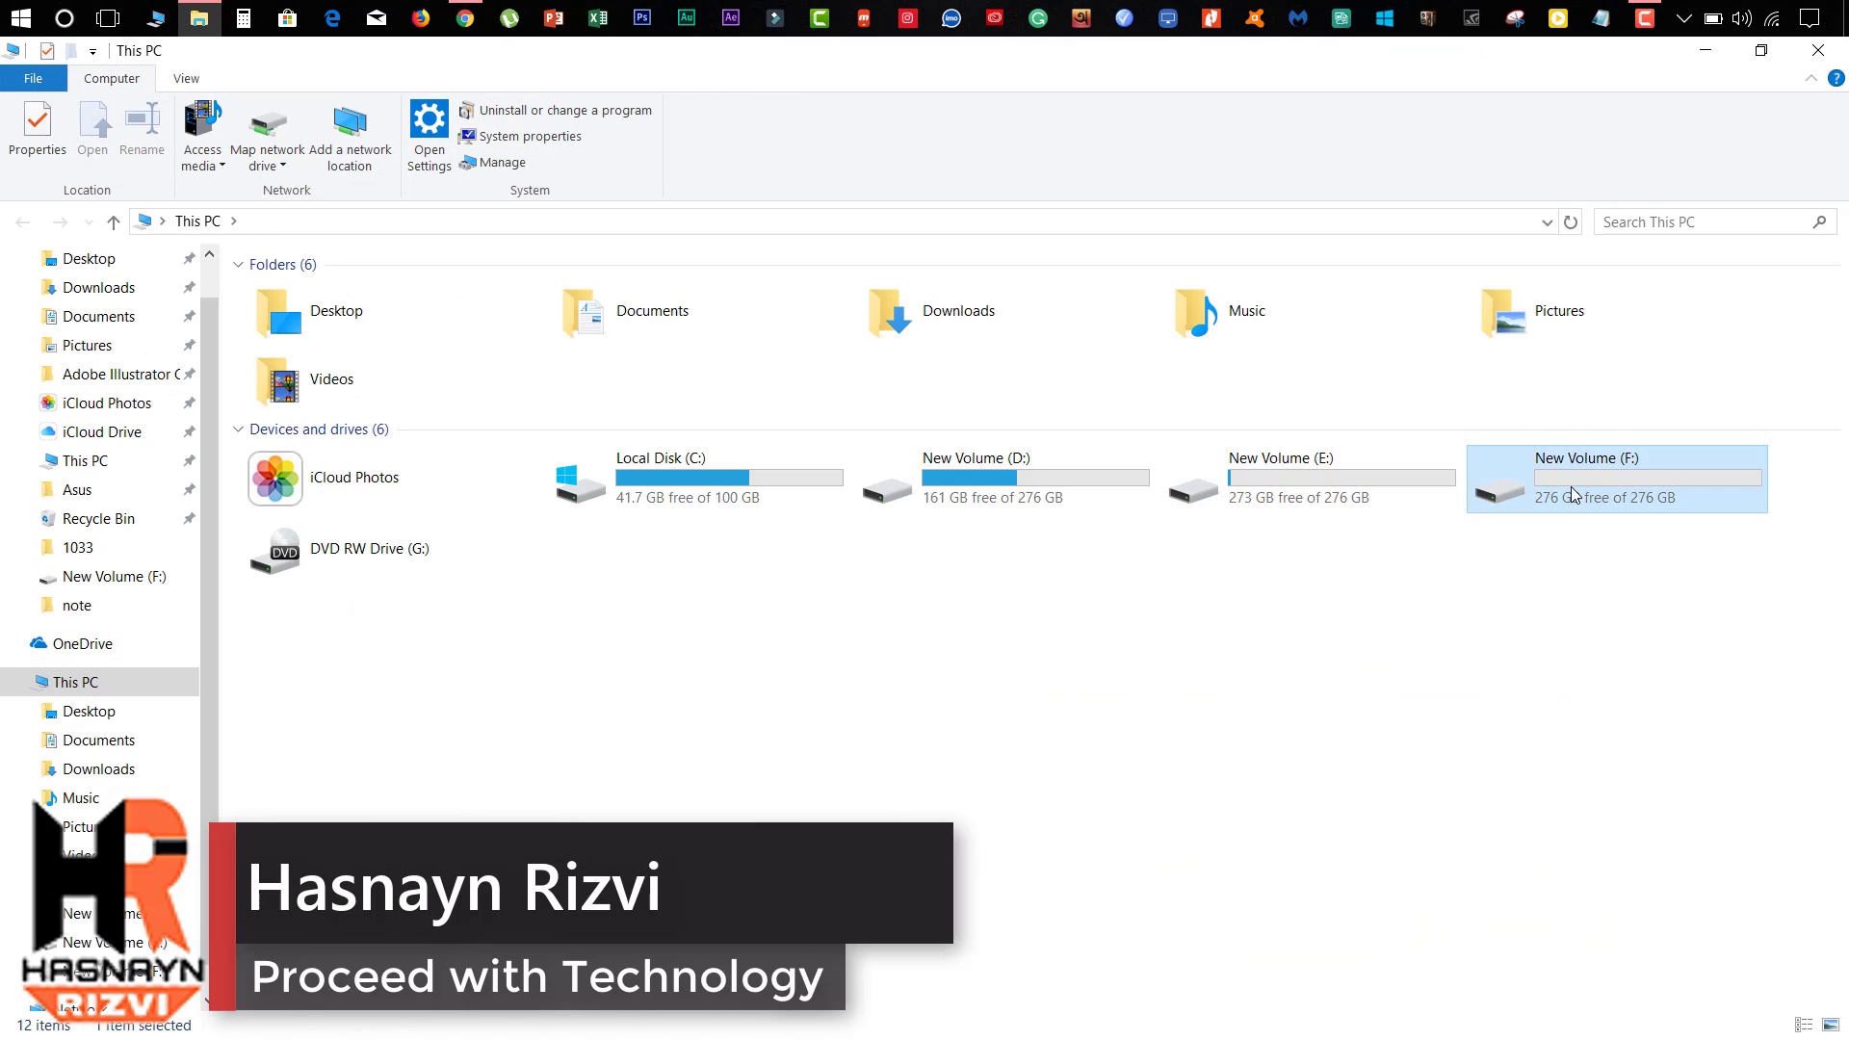
double_click(1571, 494)
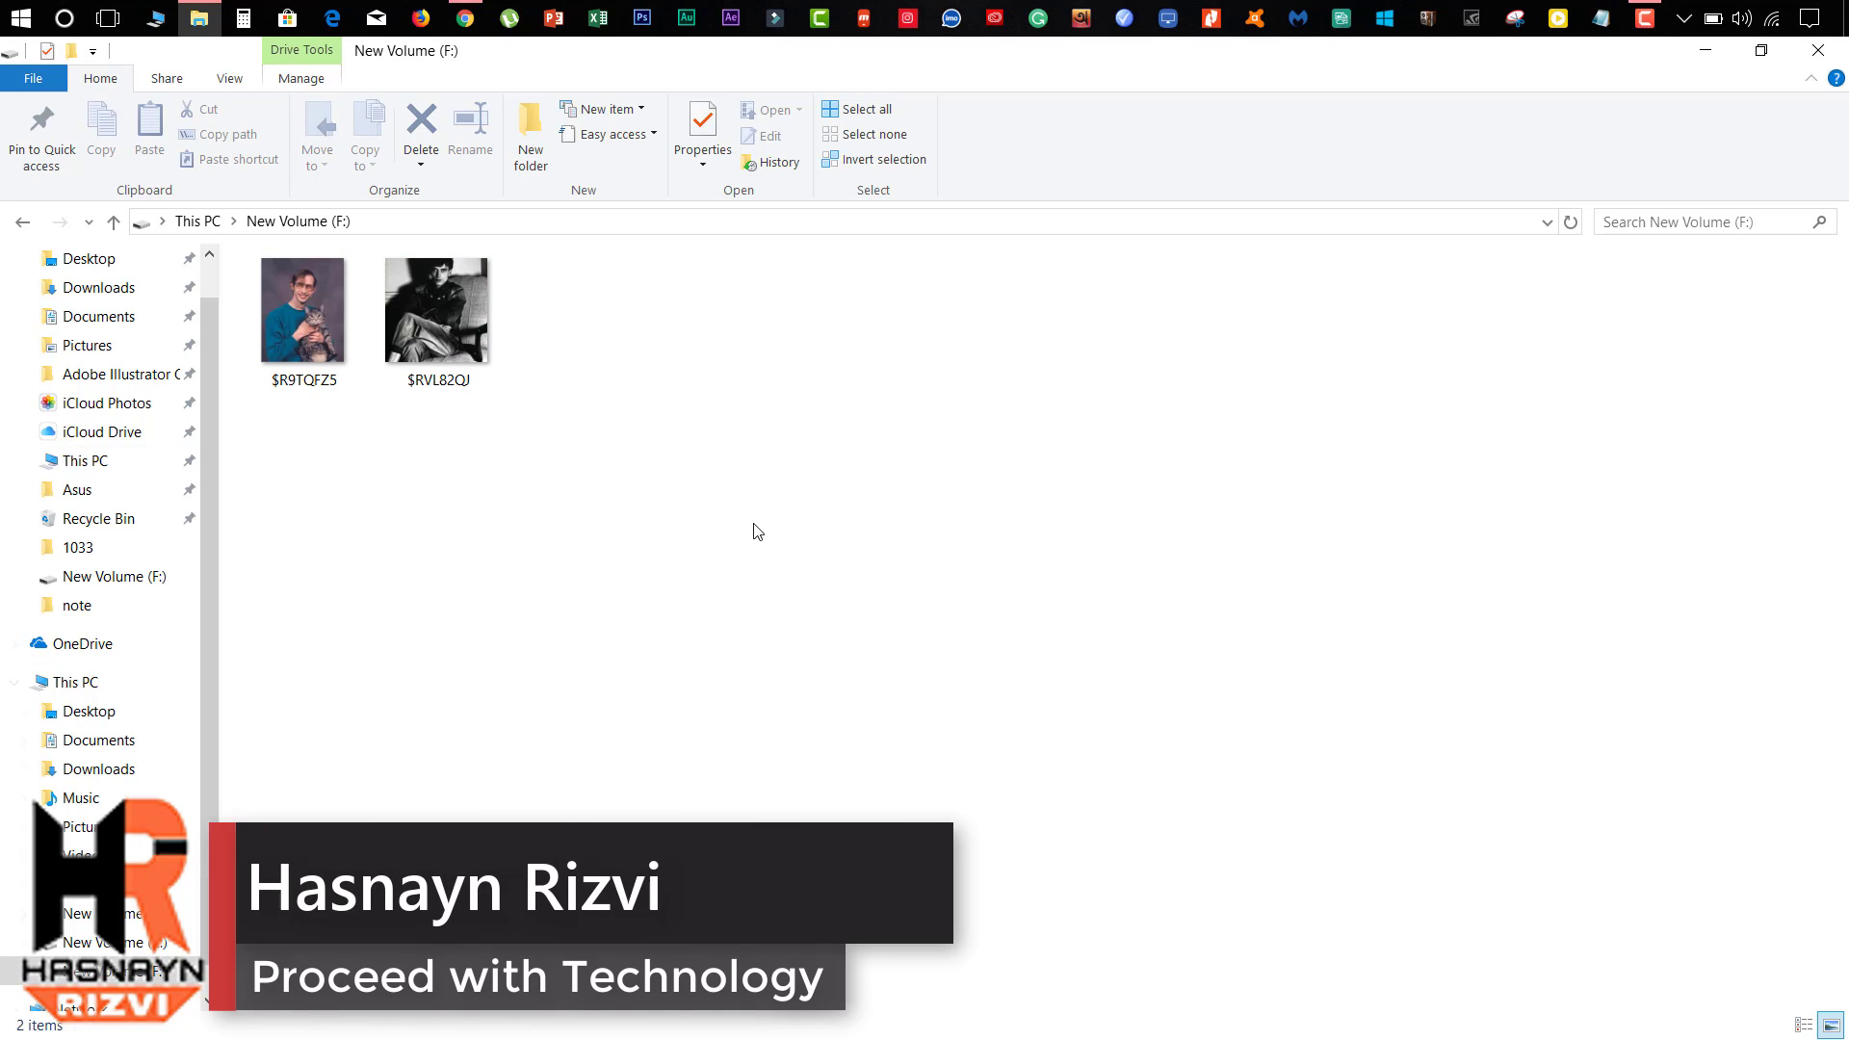
drag(633, 402, 252, 302)
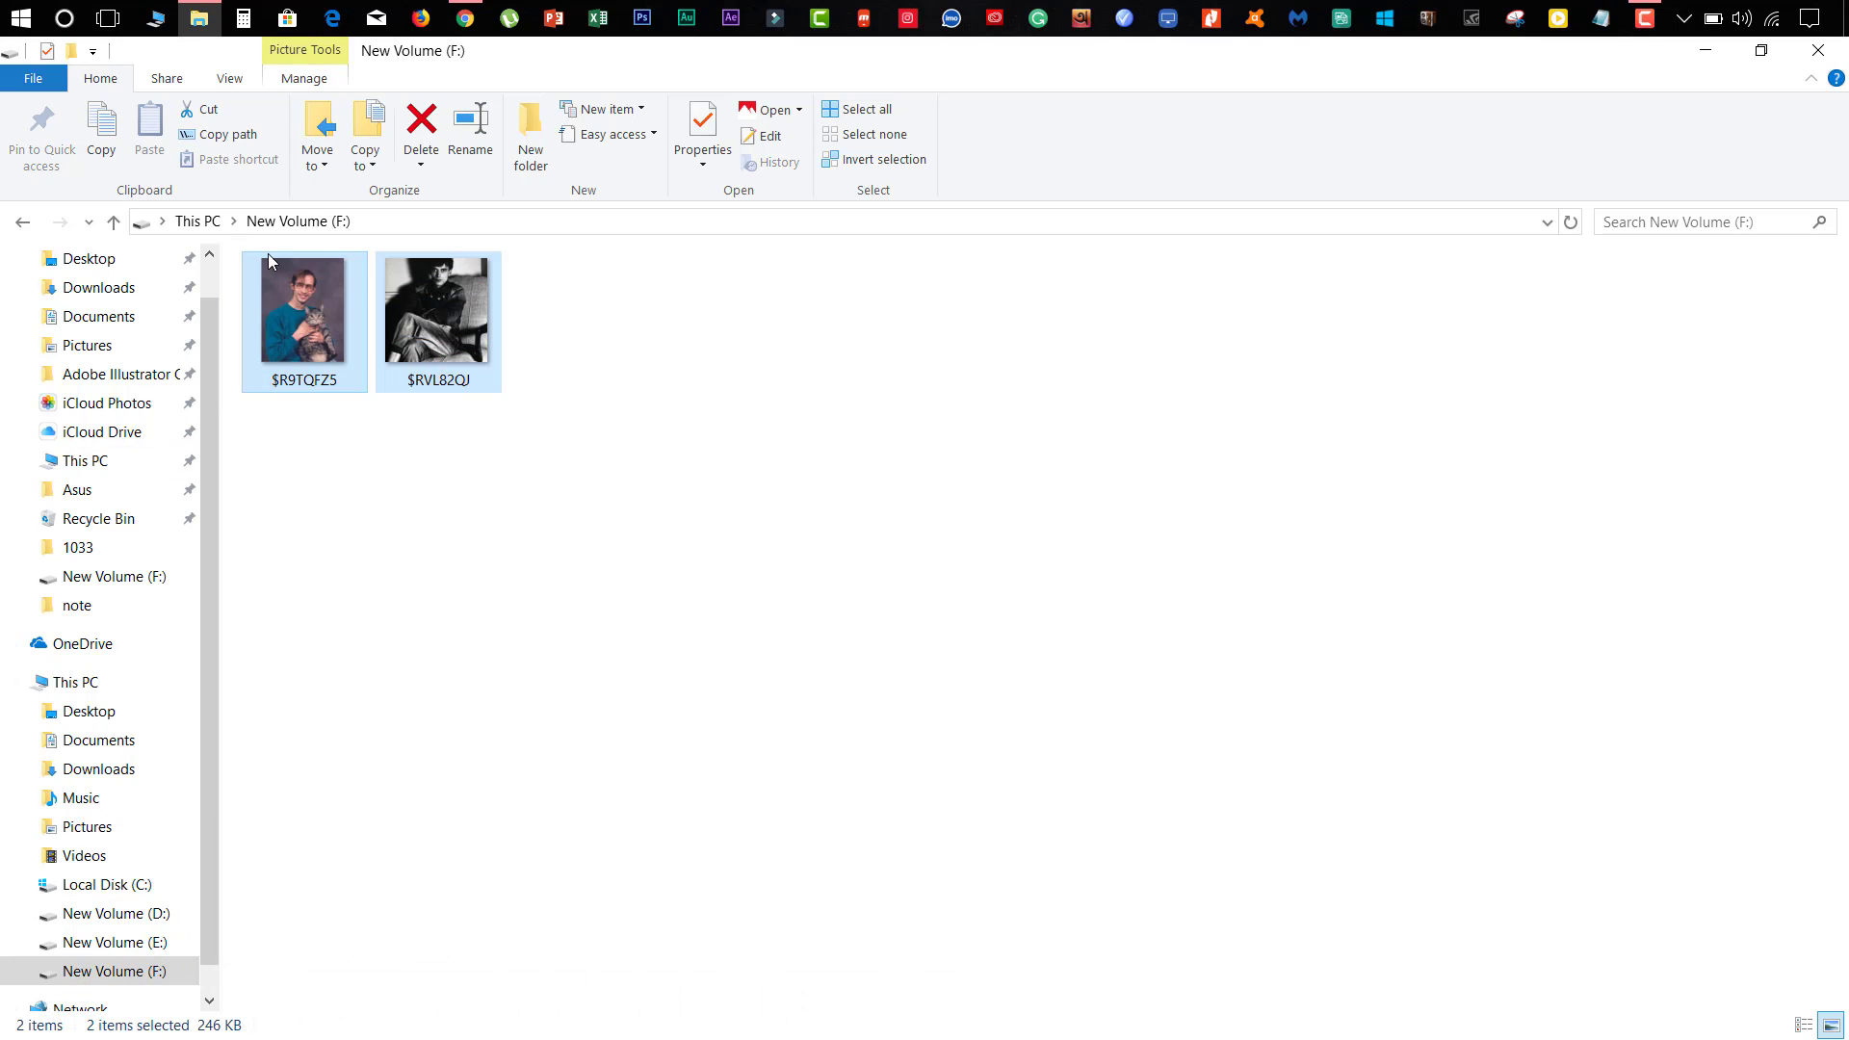
right_click(426, 334)
click(585, 924)
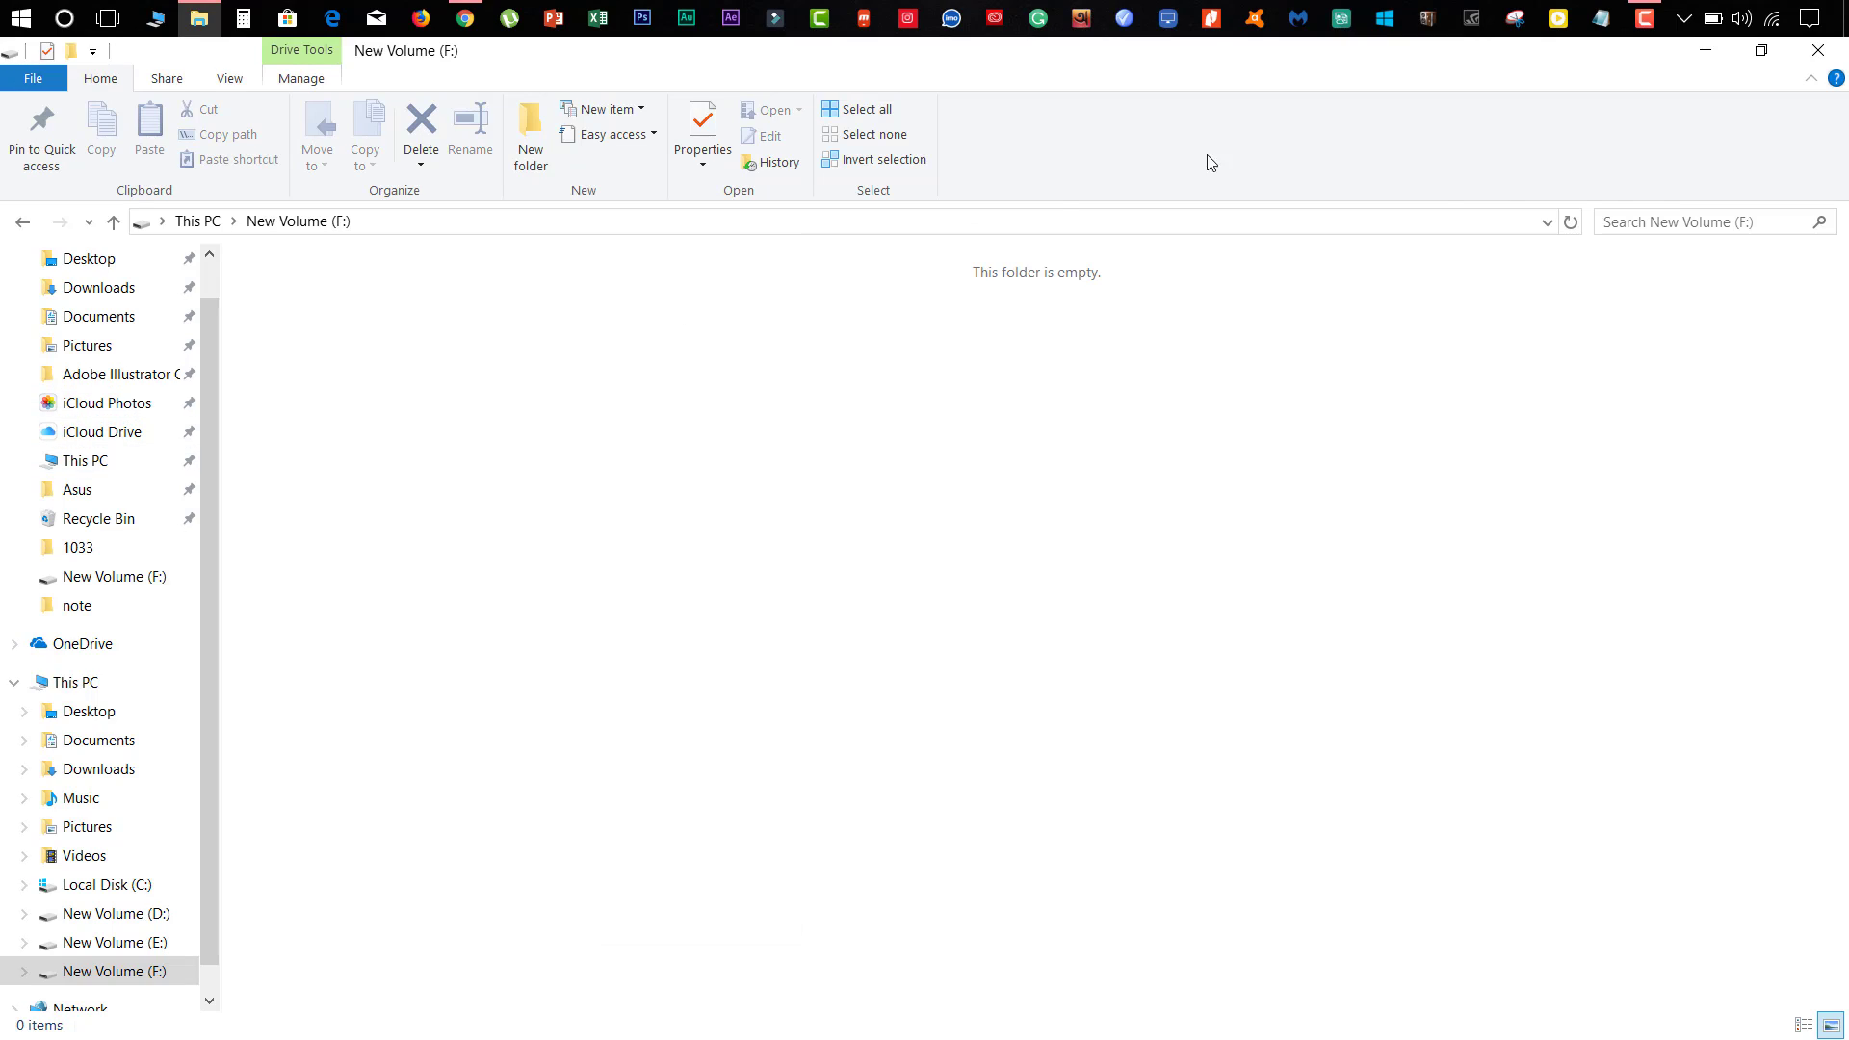
click(1818, 50)
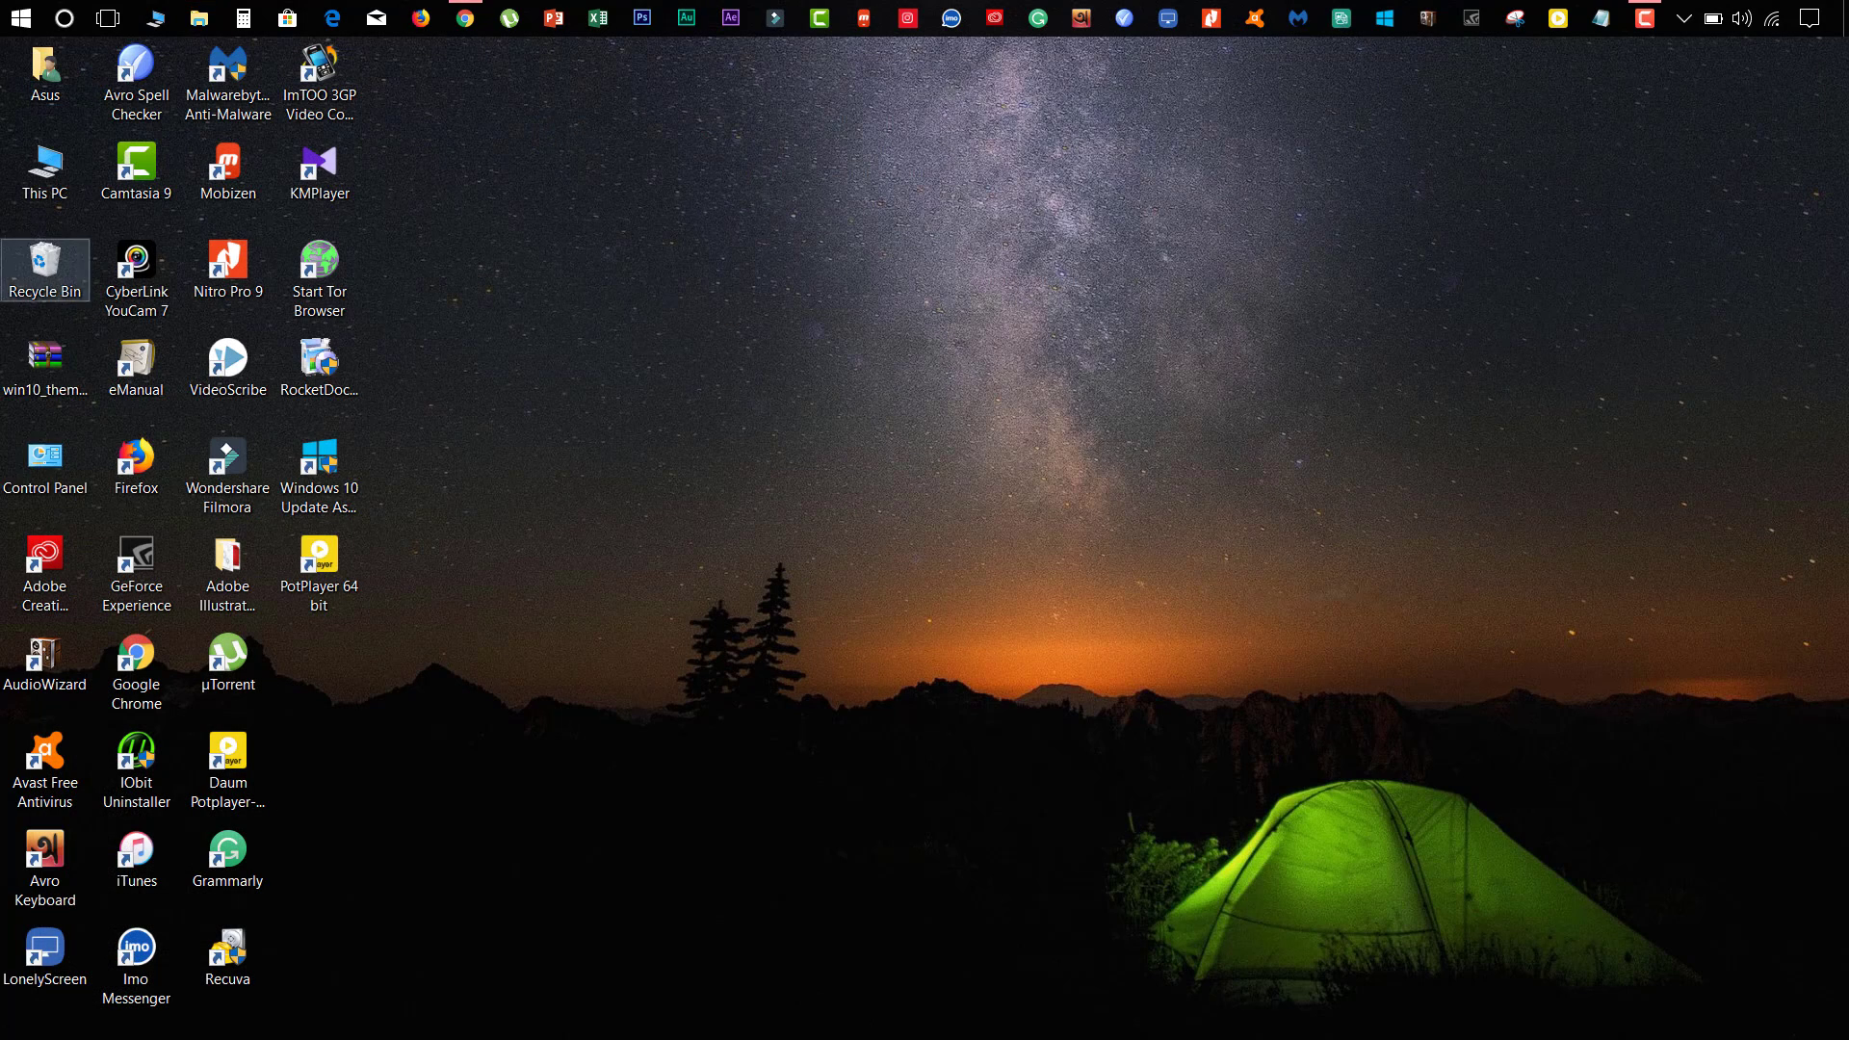
Step: Empty the Recycle Bin to permanently delete its items
right_click(39, 278)
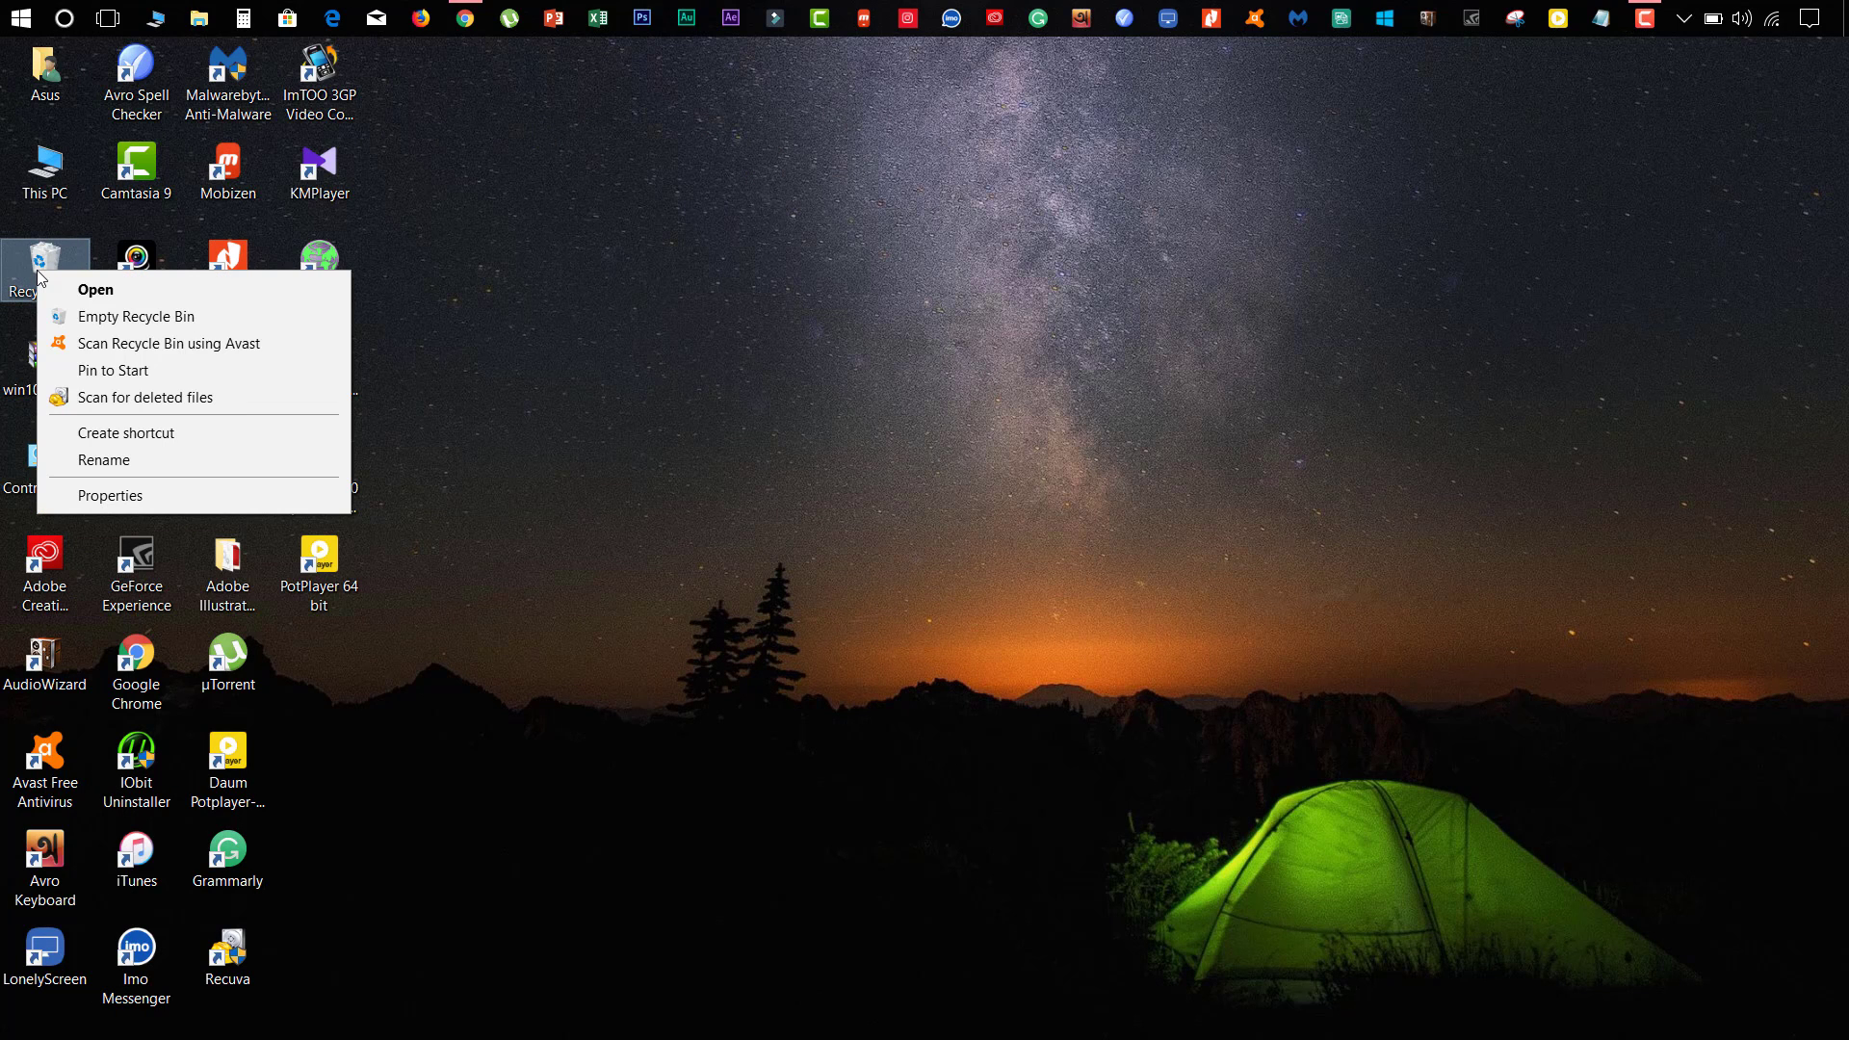
click(120, 319)
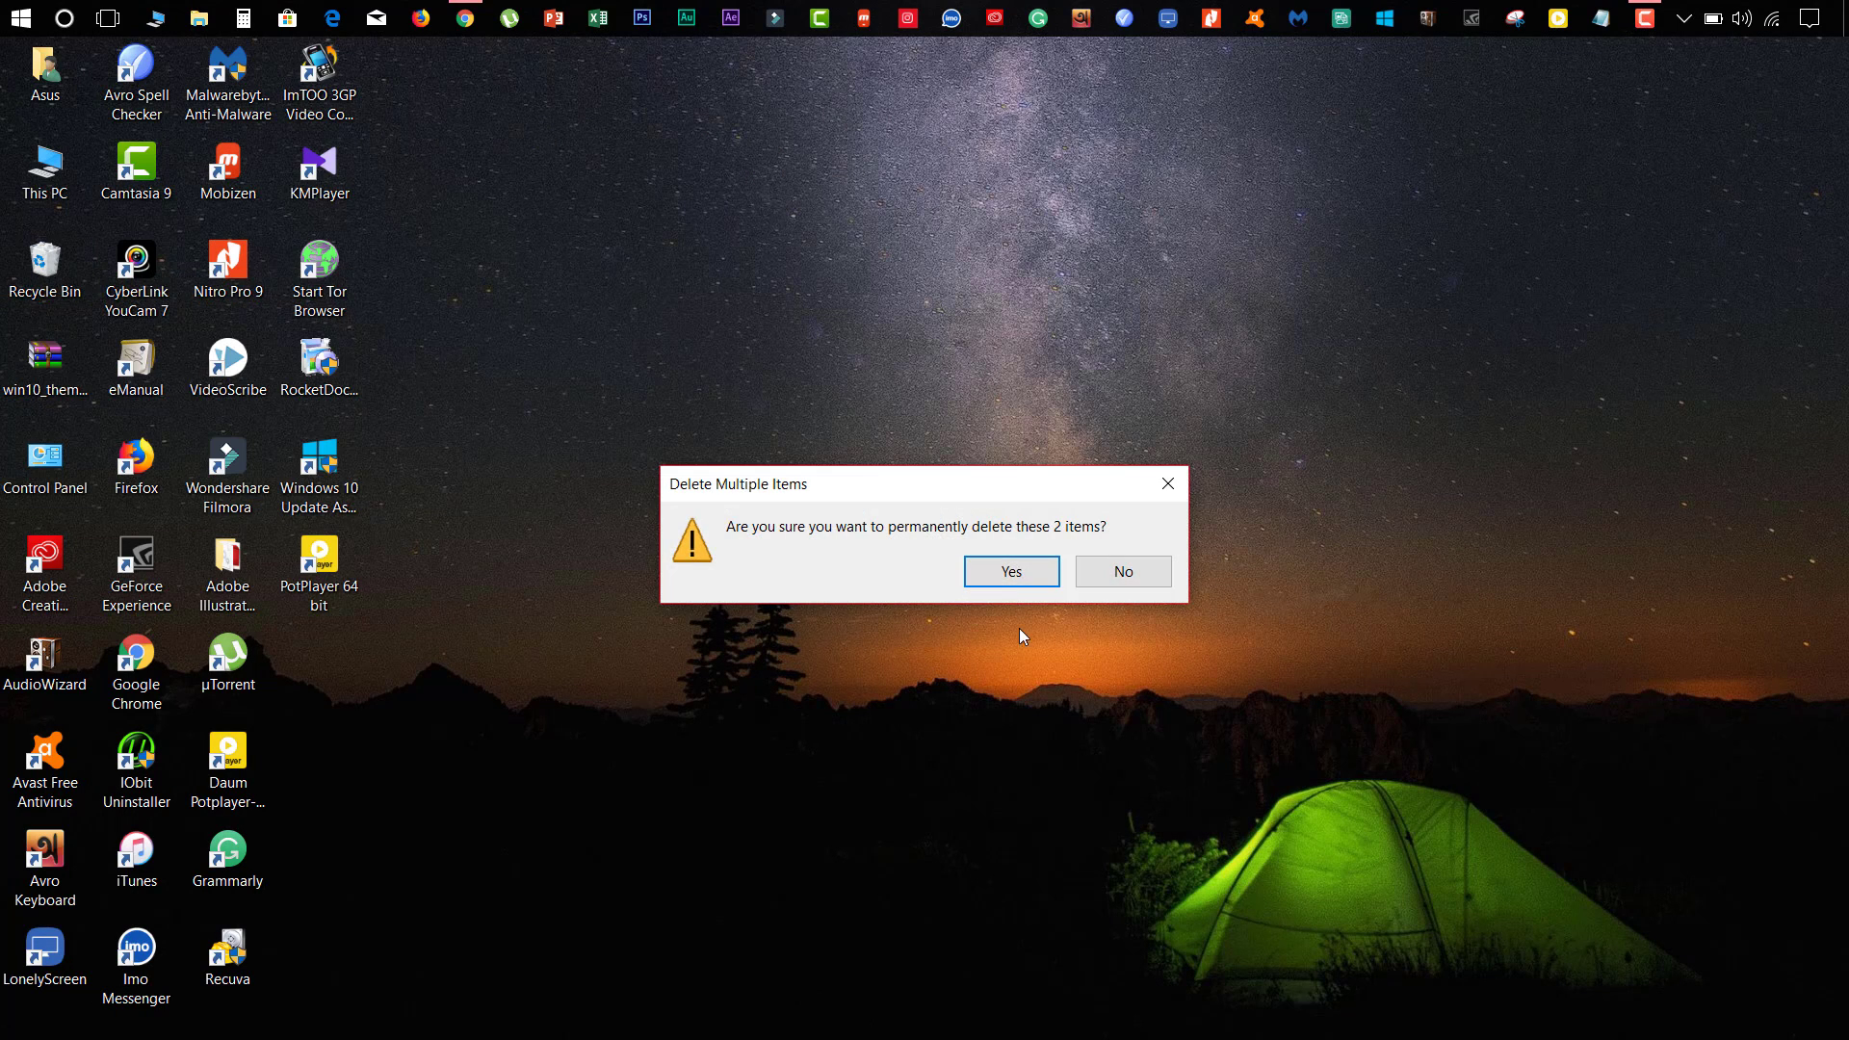
click(1013, 573)
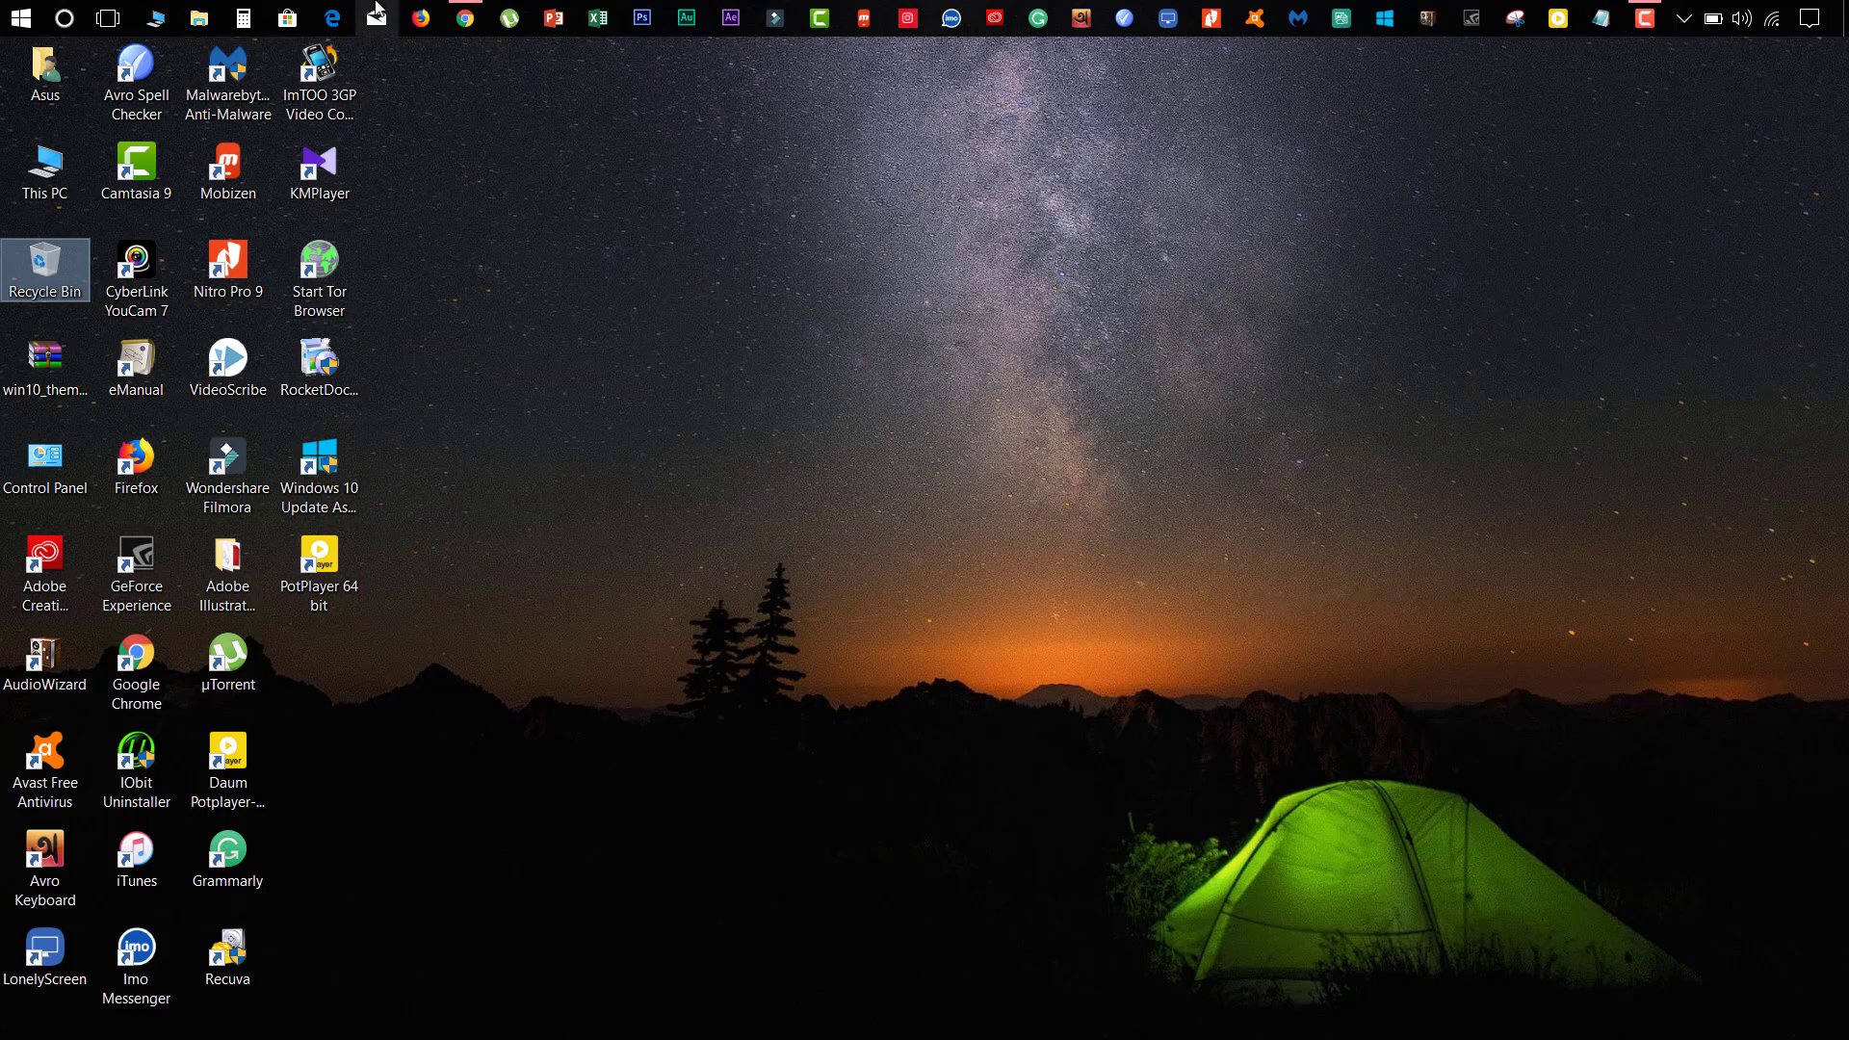
Step: Check the contents of New Volume (F:) in File Explorer for the deleted pictures
click(198, 18)
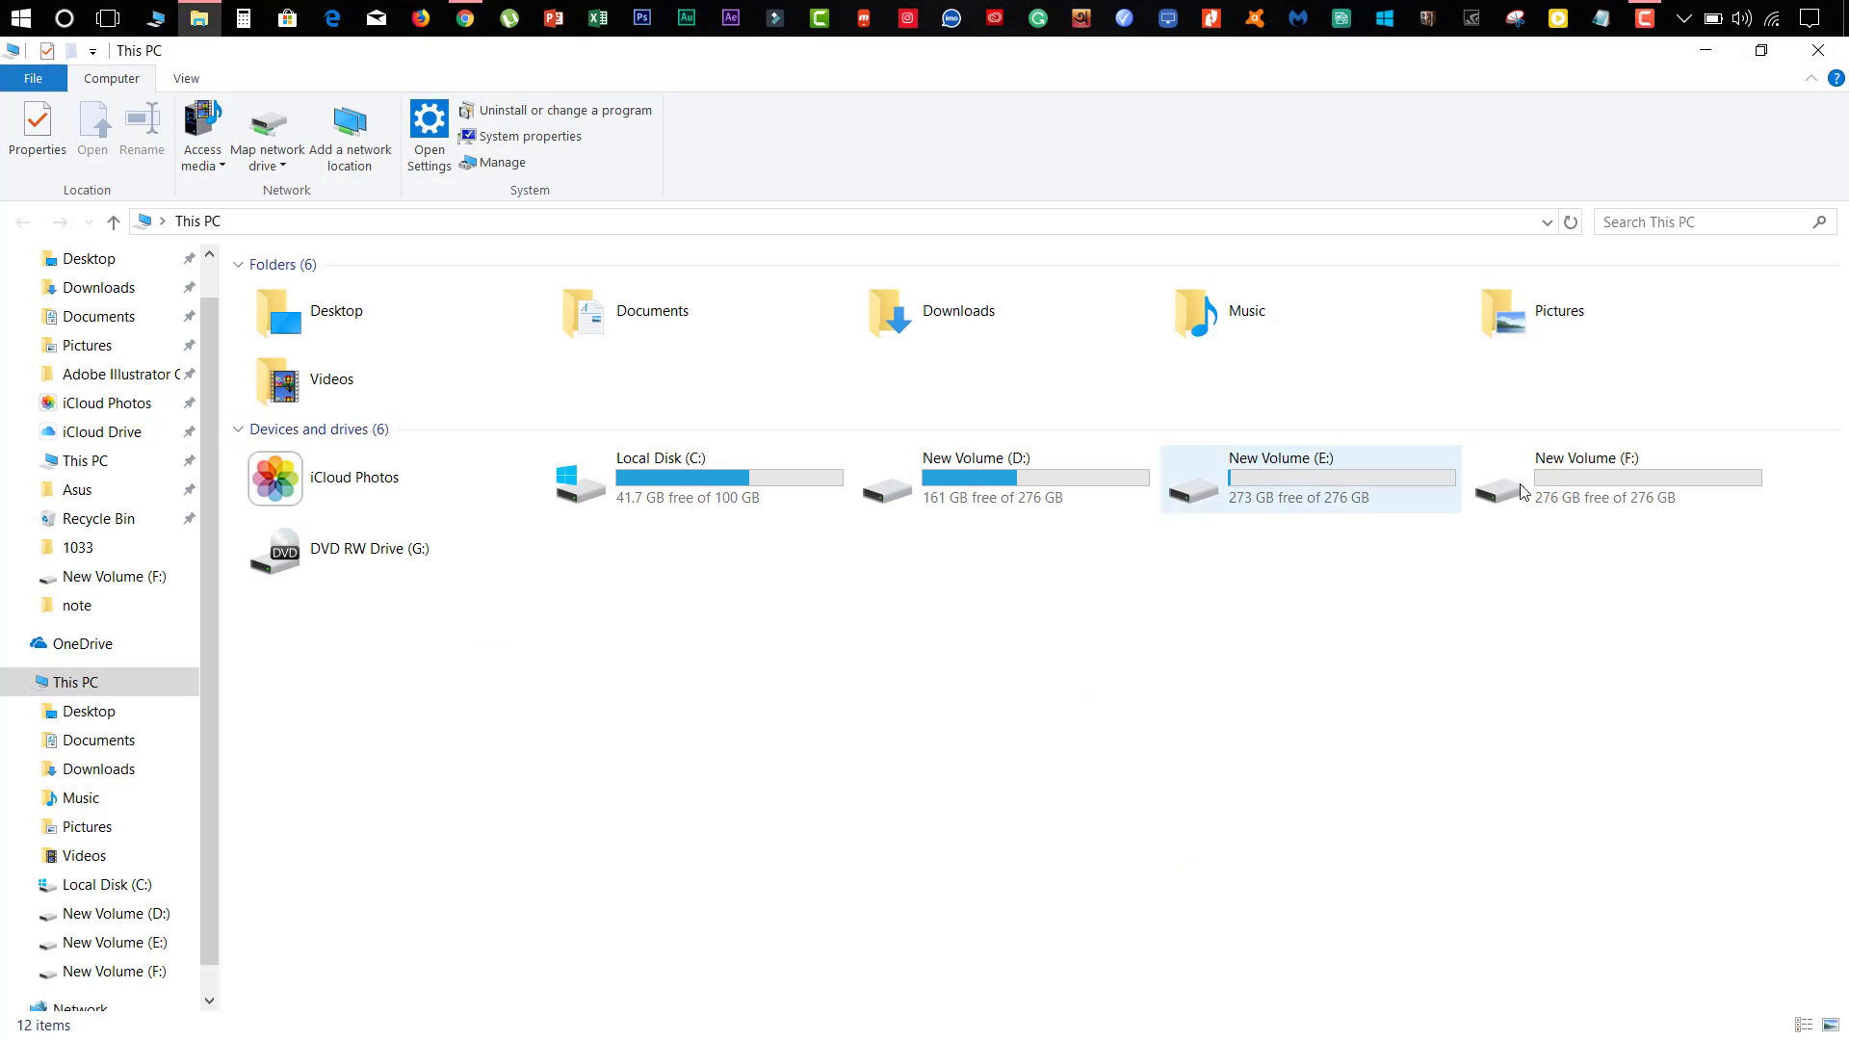
double_click(1632, 493)
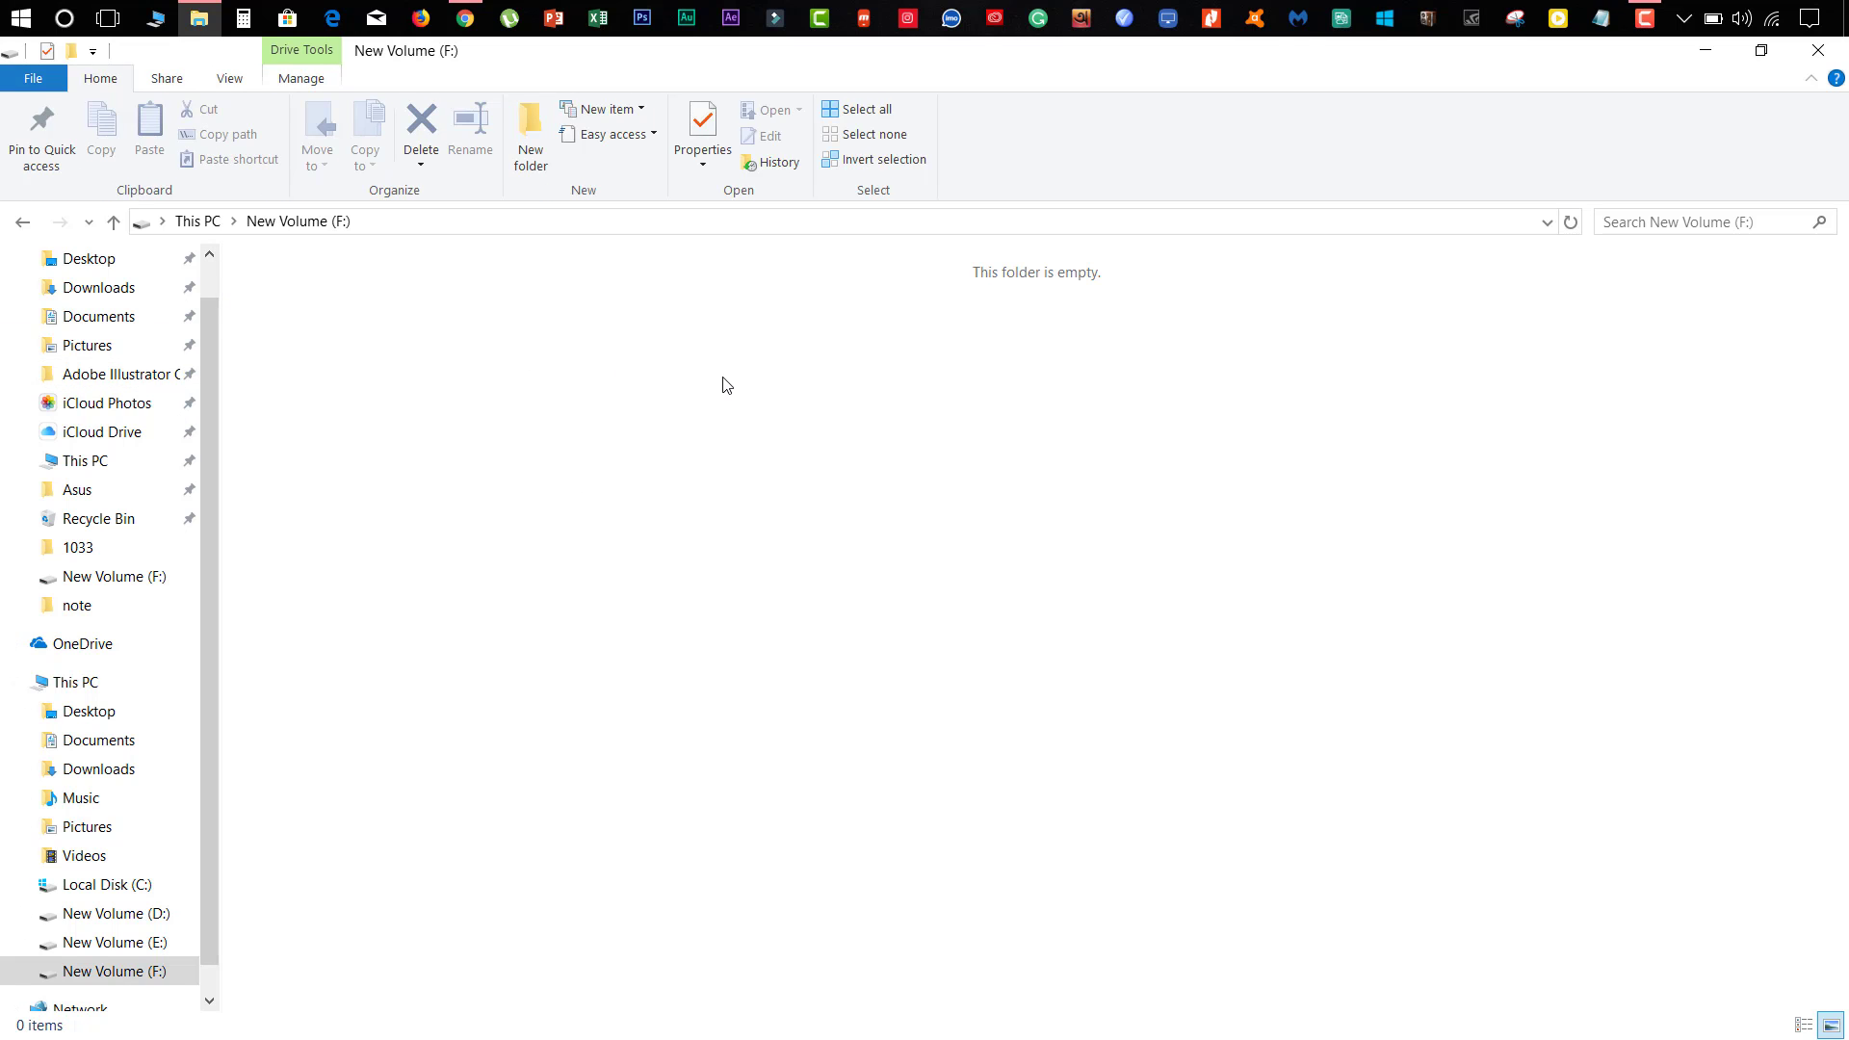
click(1818, 50)
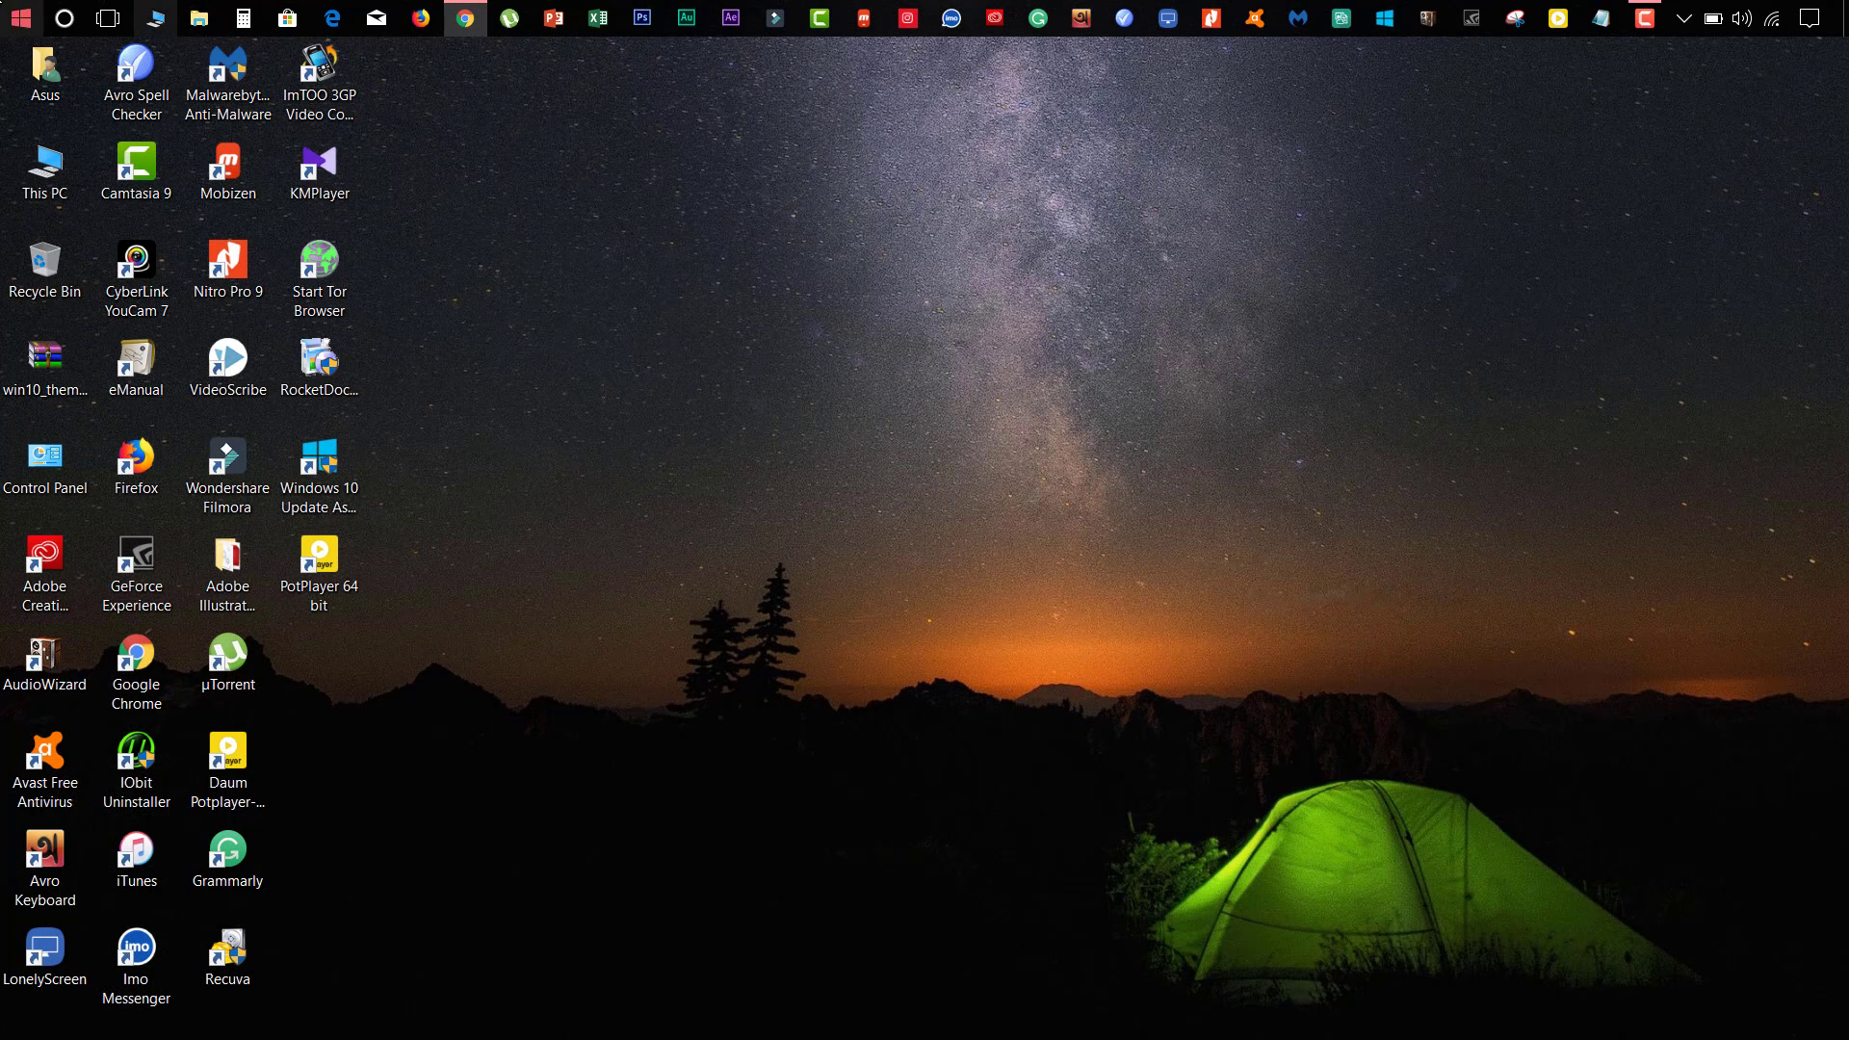
Step: Launch Recuva and choose Pictures as the file type to recover in its wizard
click(6, 17)
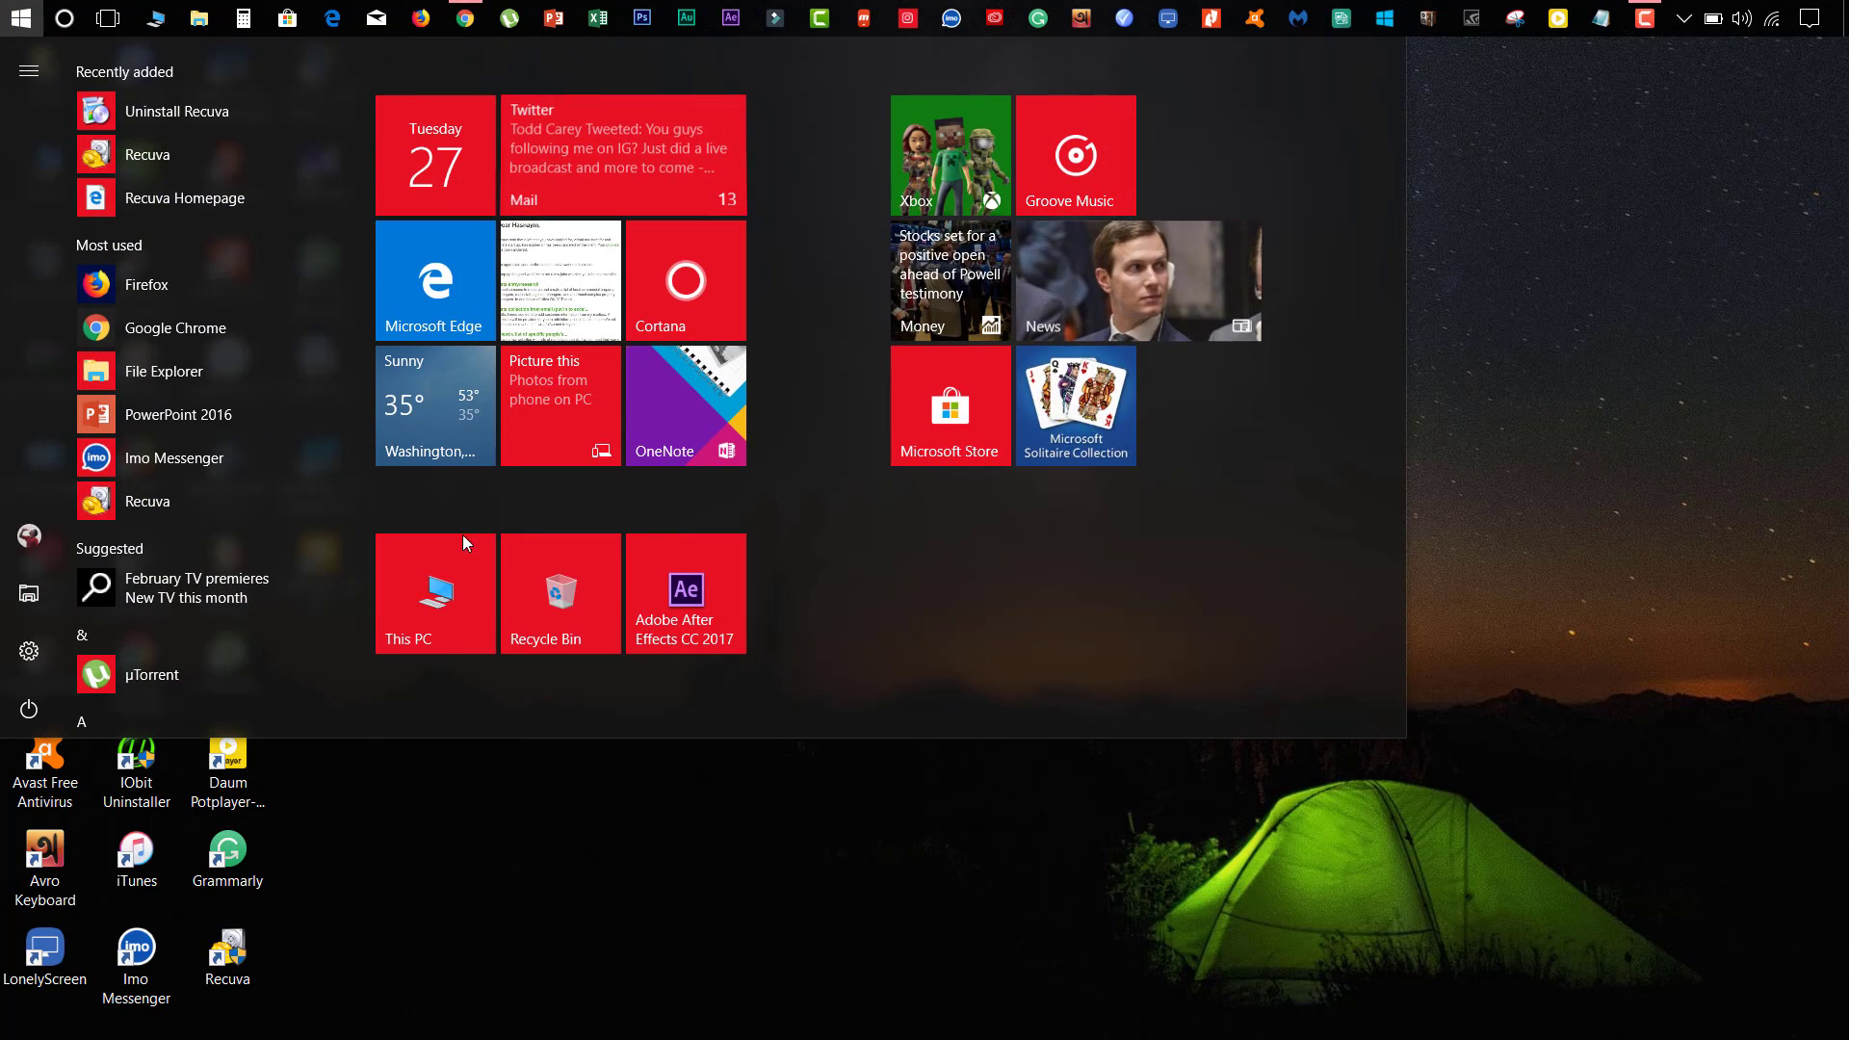
click(218, 168)
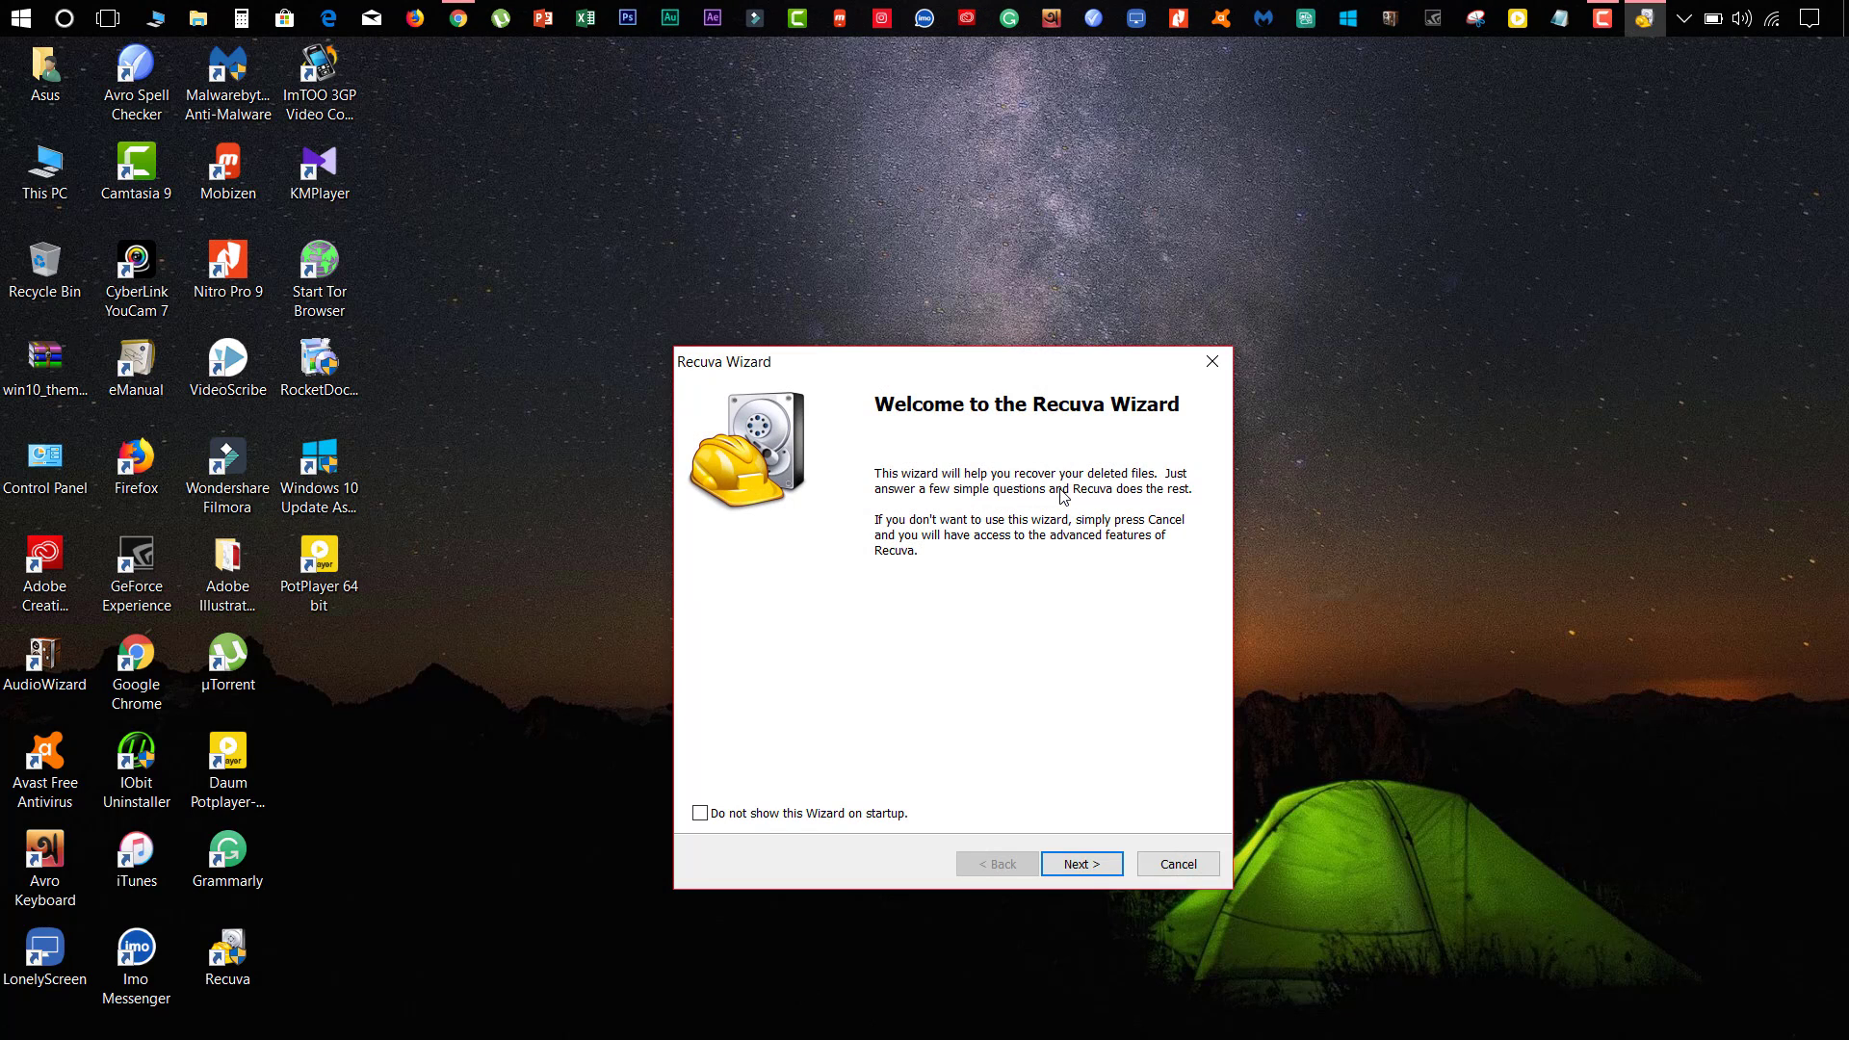
drag(923, 362, 877, 190)
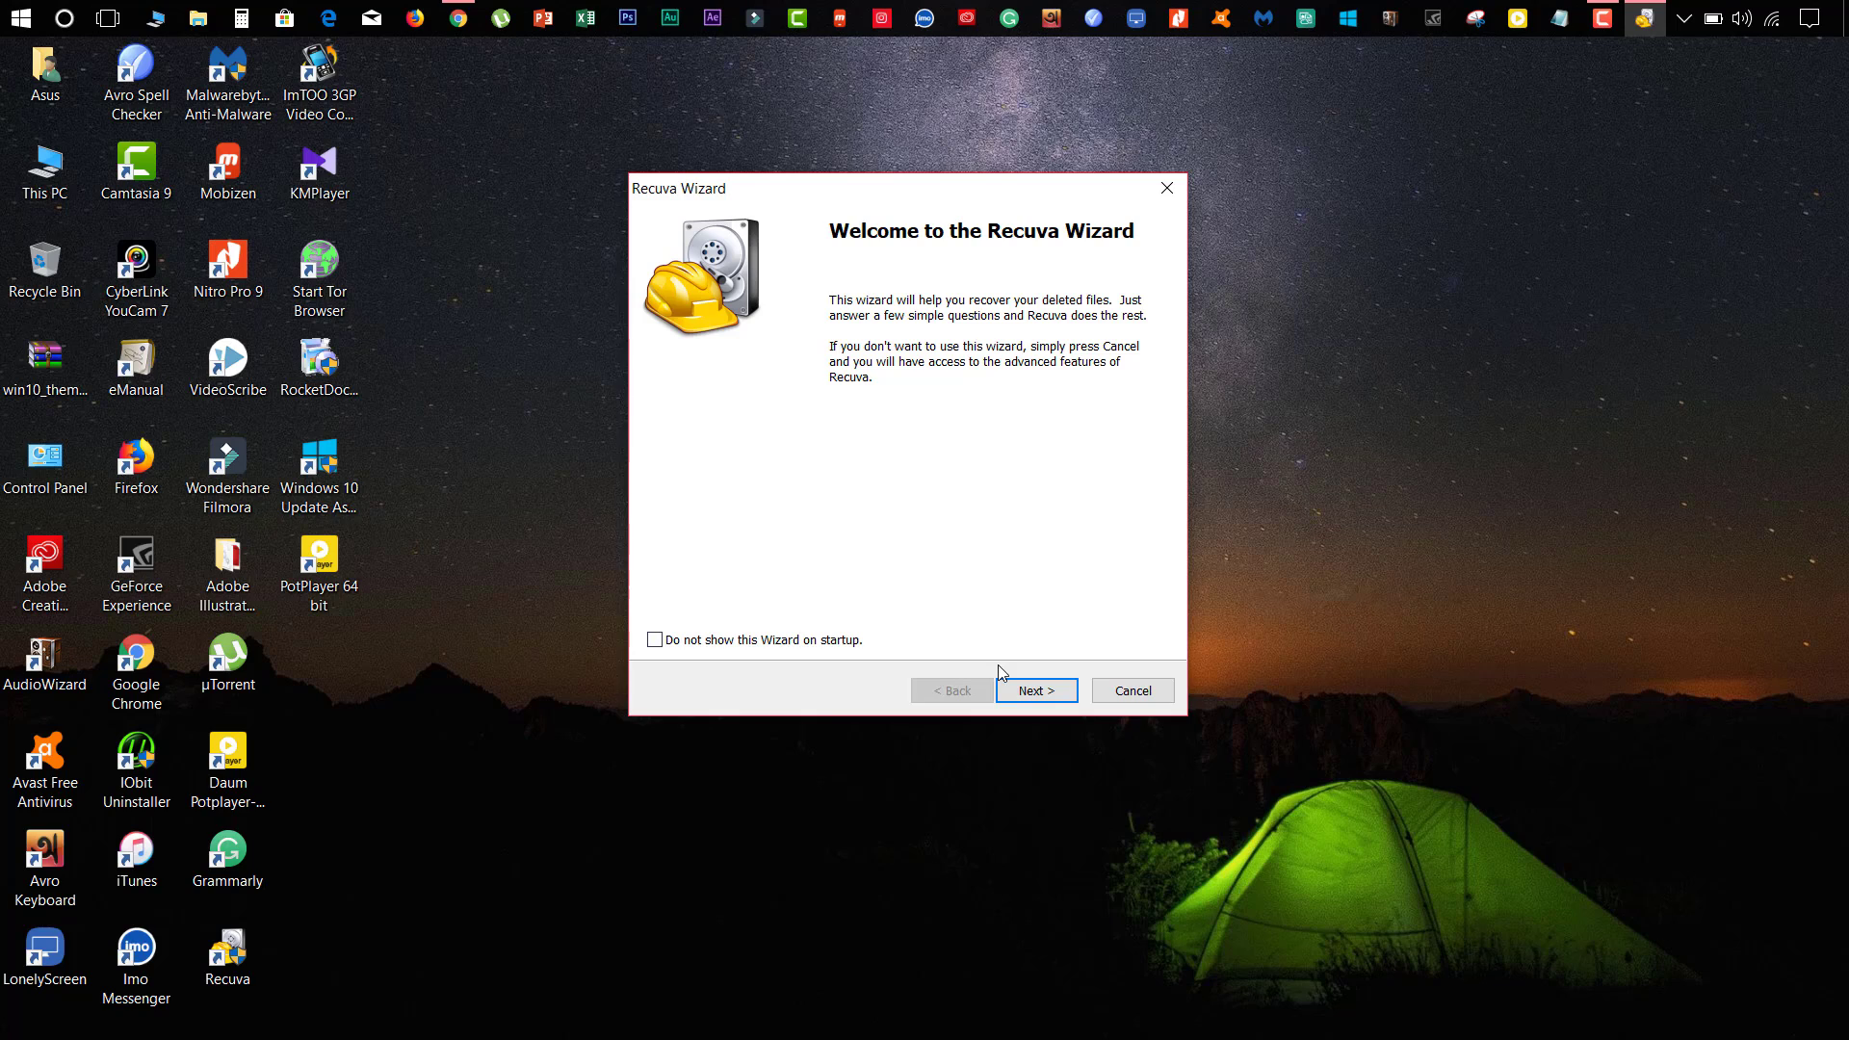
click(1034, 691)
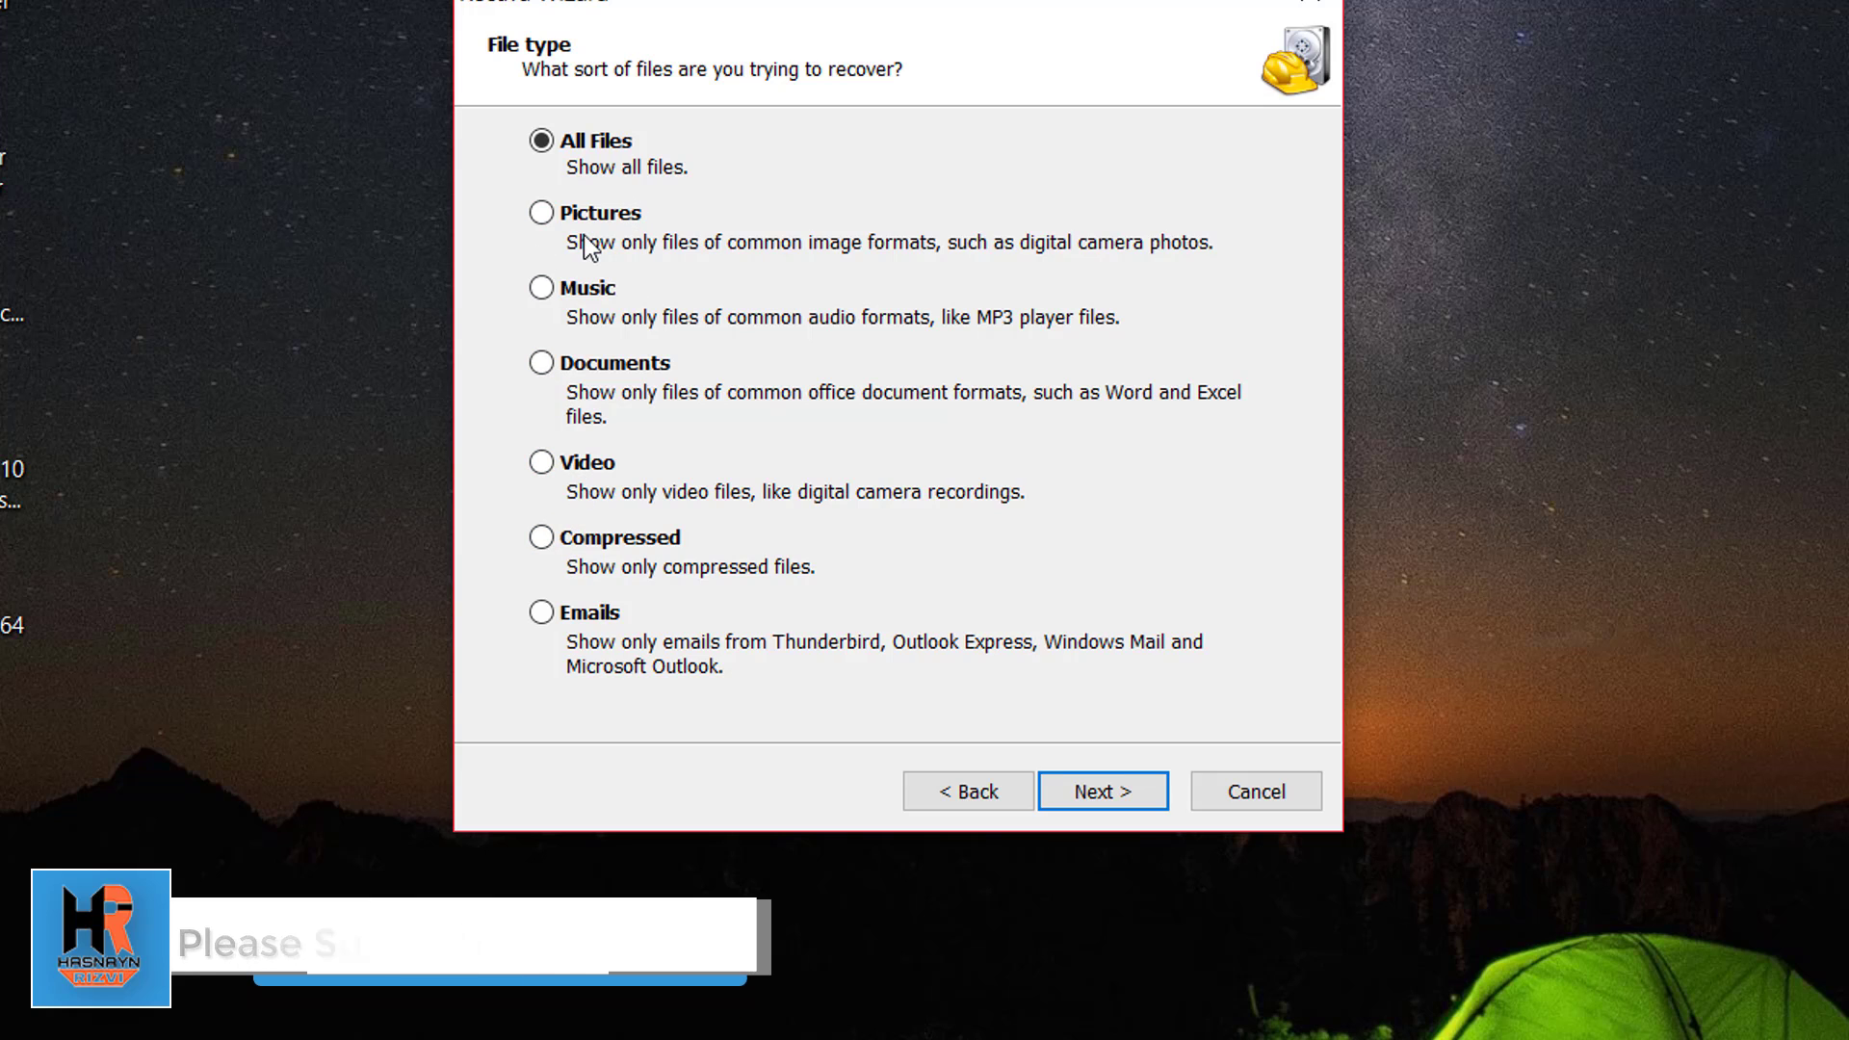
click(543, 213)
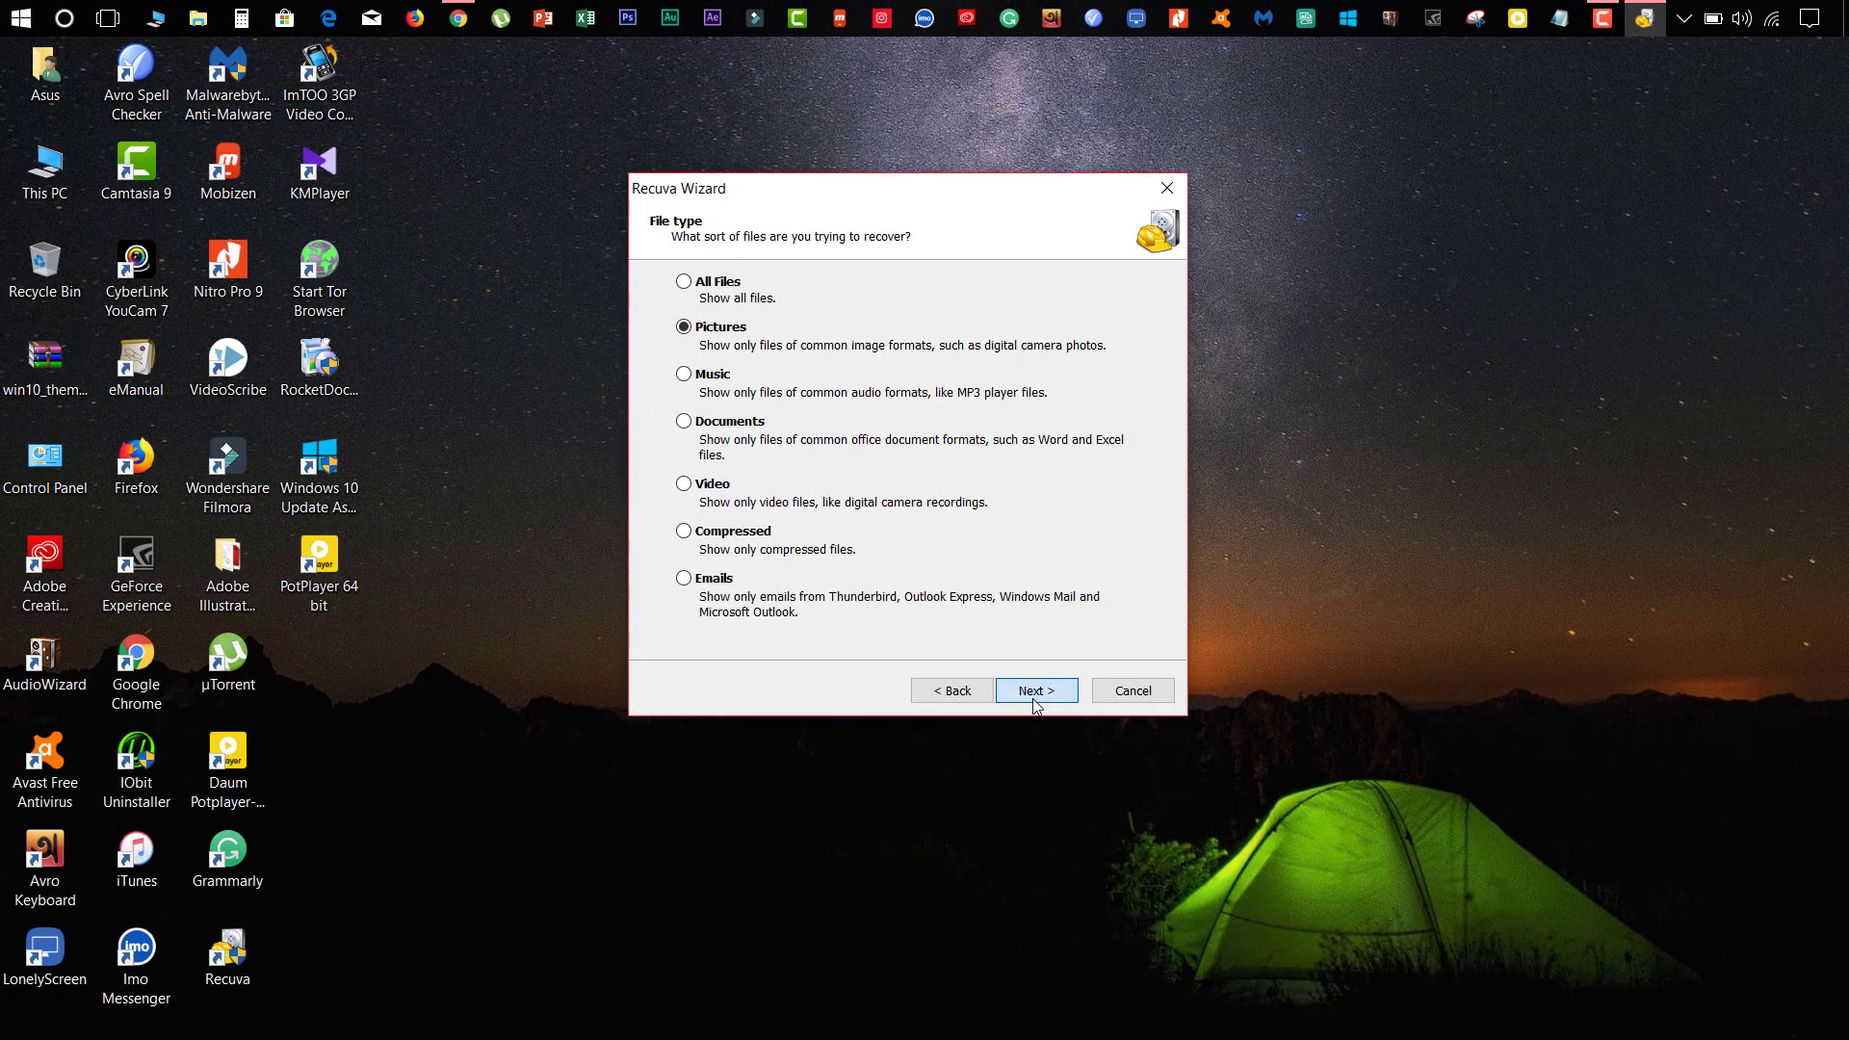
click(1068, 746)
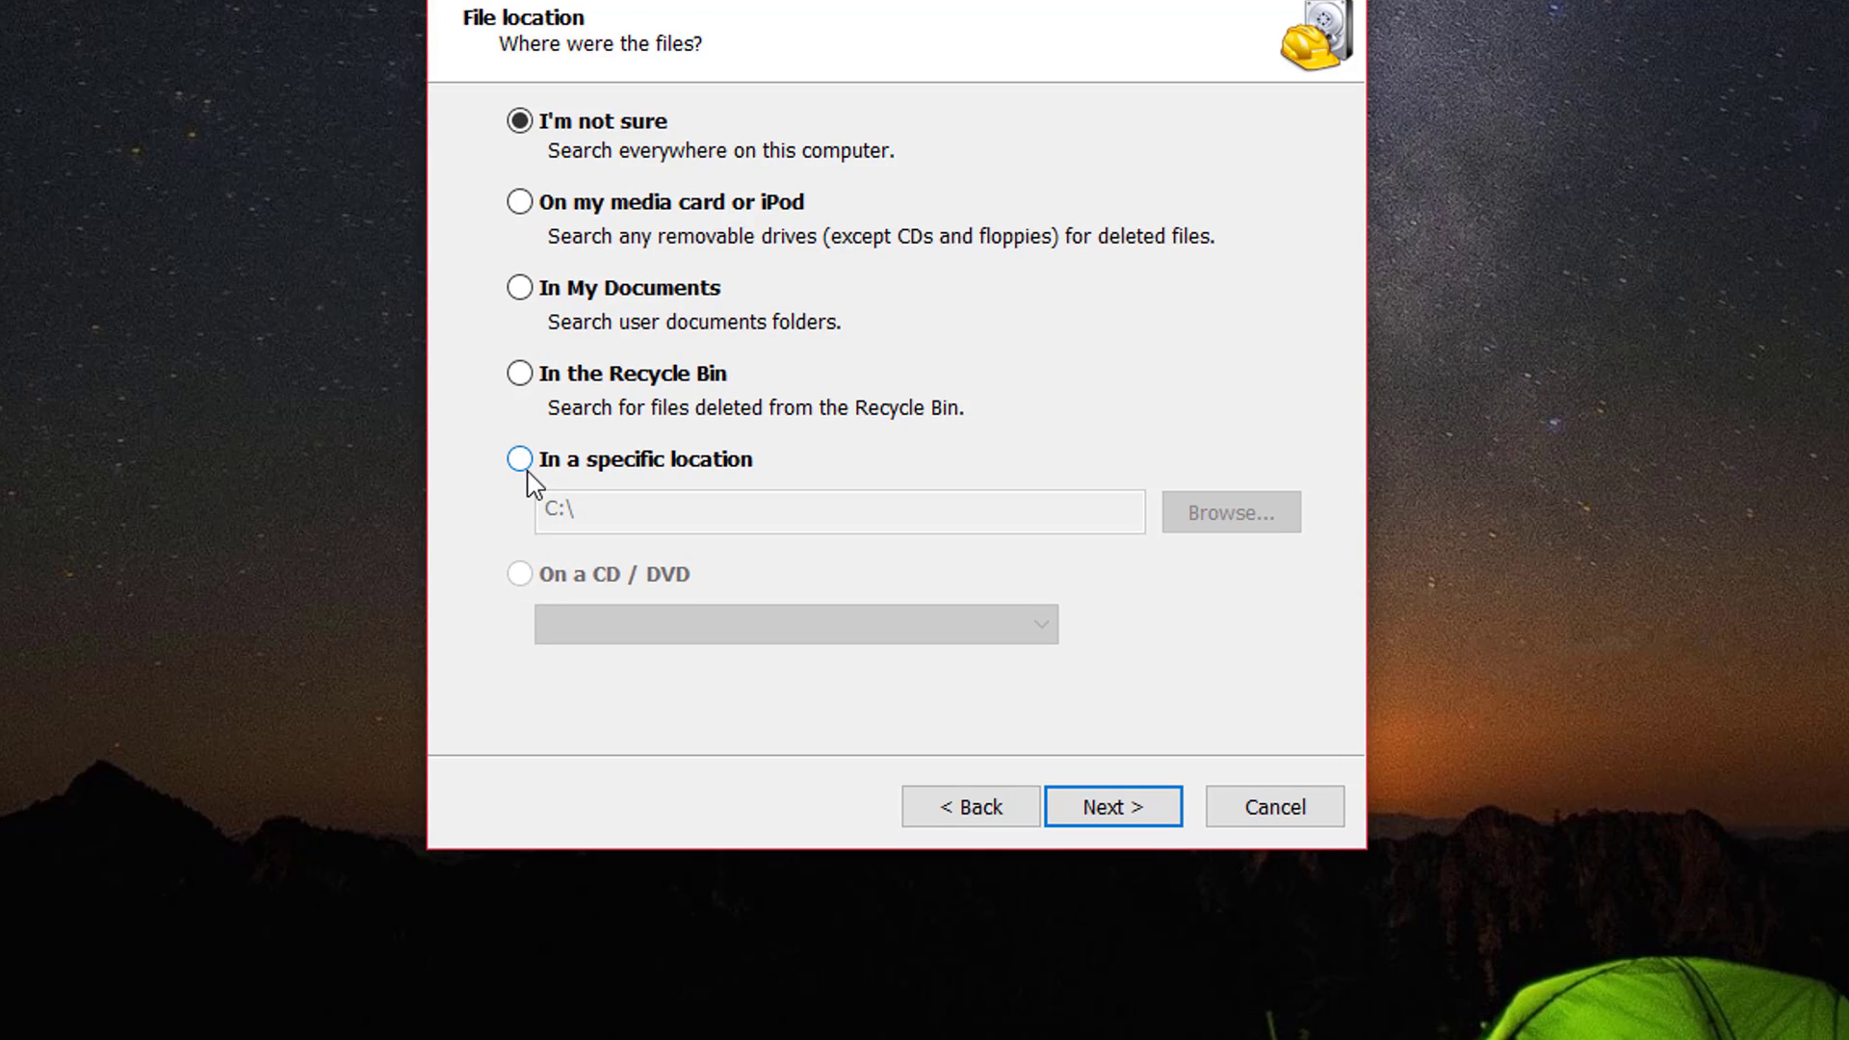
Step: Set the wizard's file location to the specific location F:\ by picking New Volume (F:)
click(523, 462)
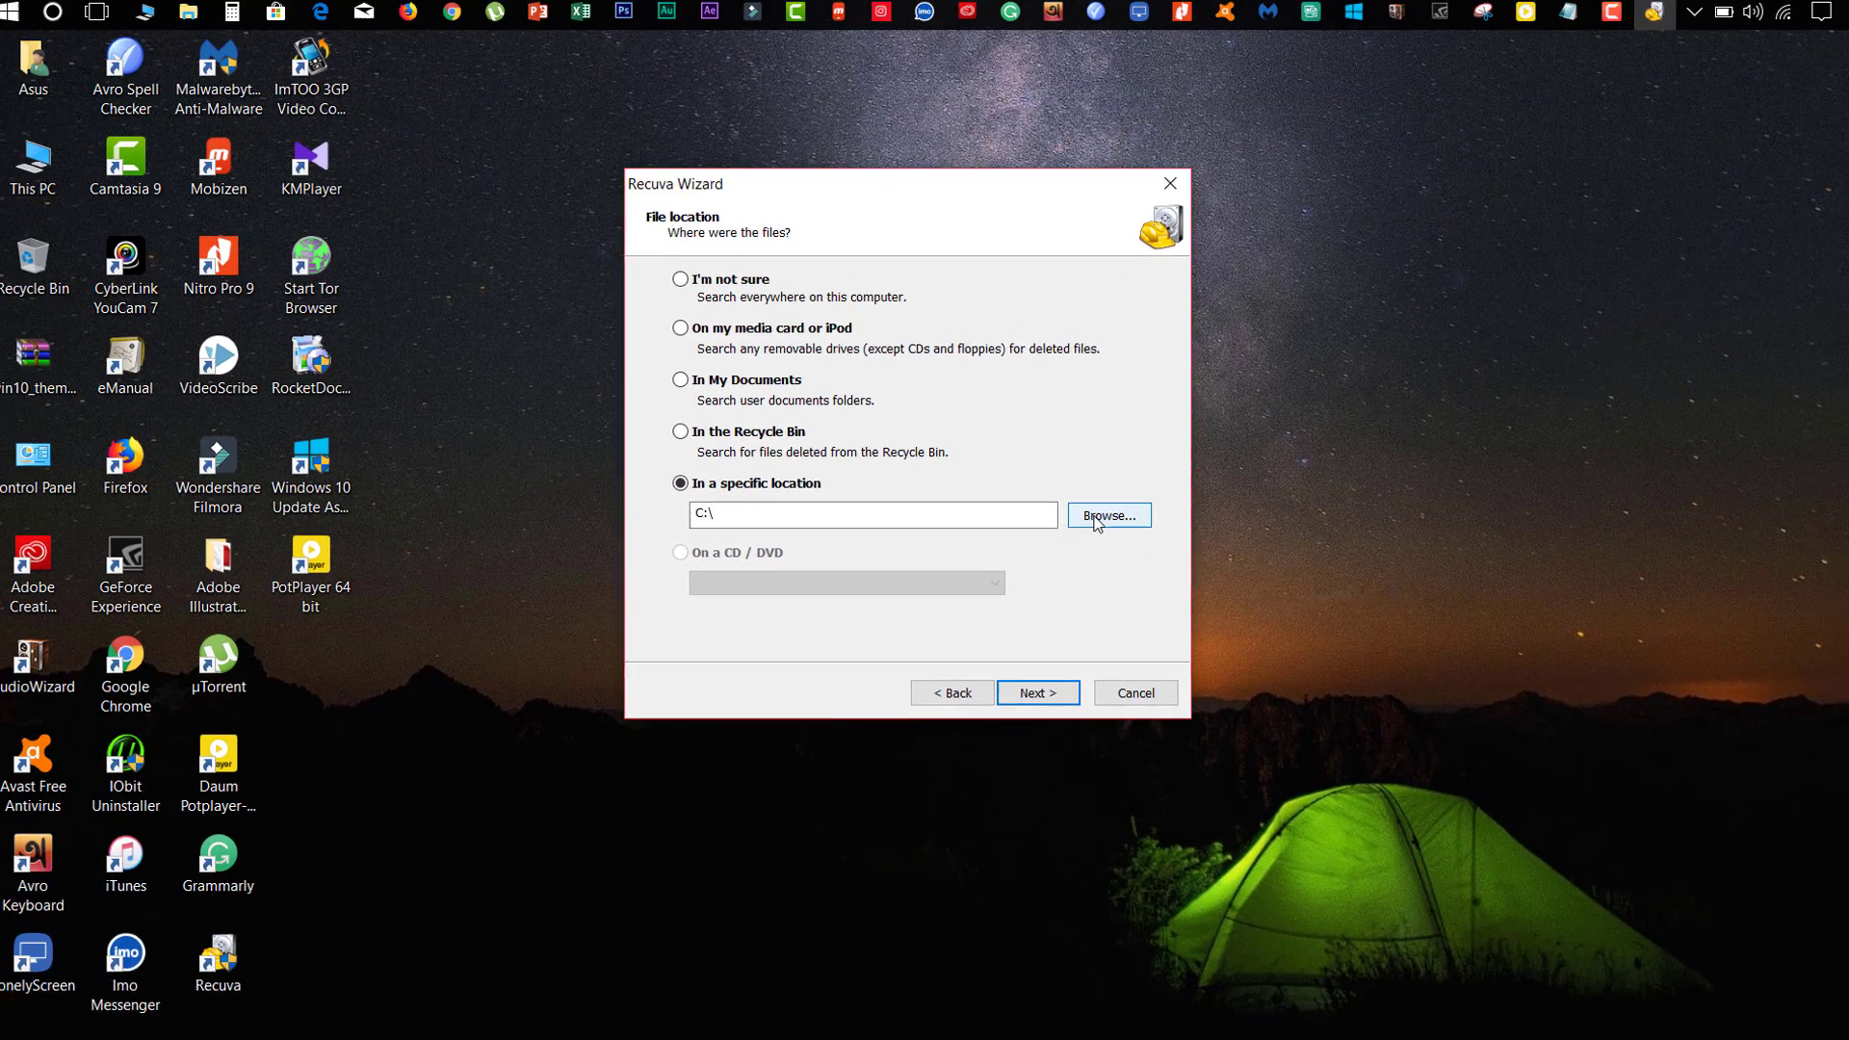
click(1094, 516)
drag(1059, 423, 1066, 539)
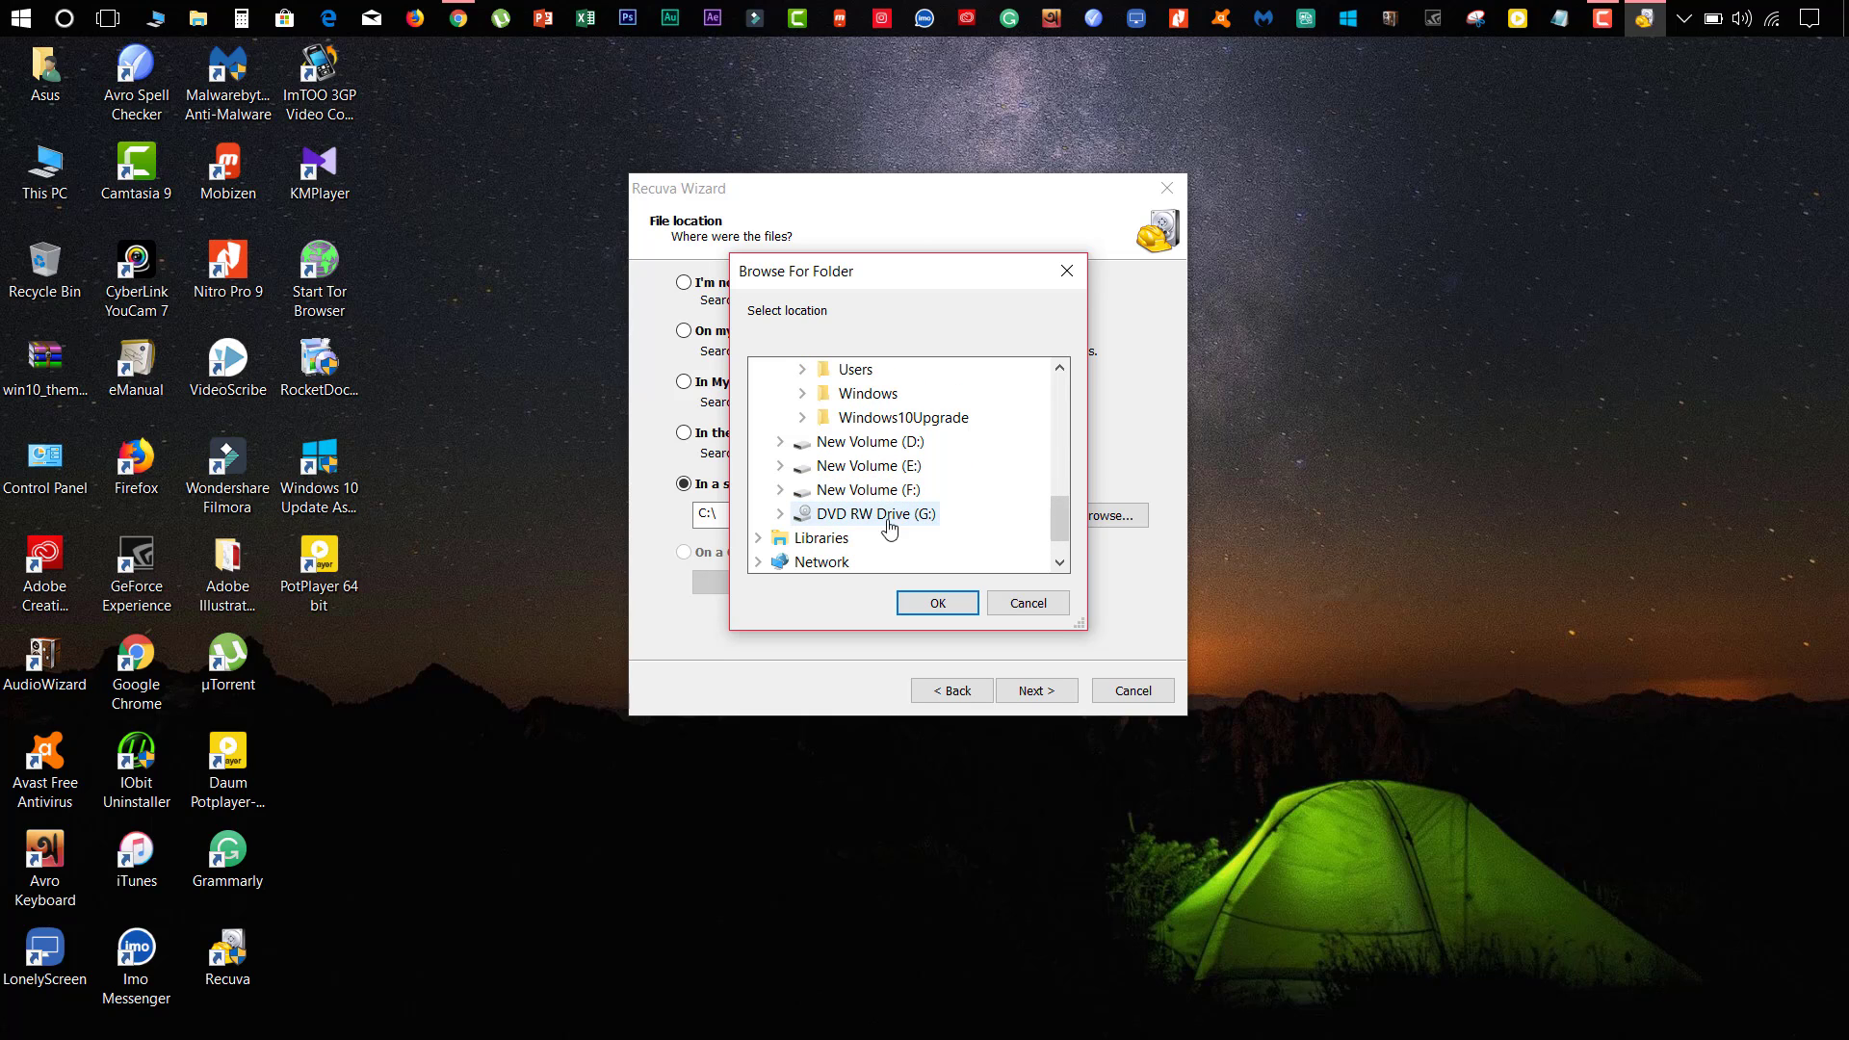
click(830, 491)
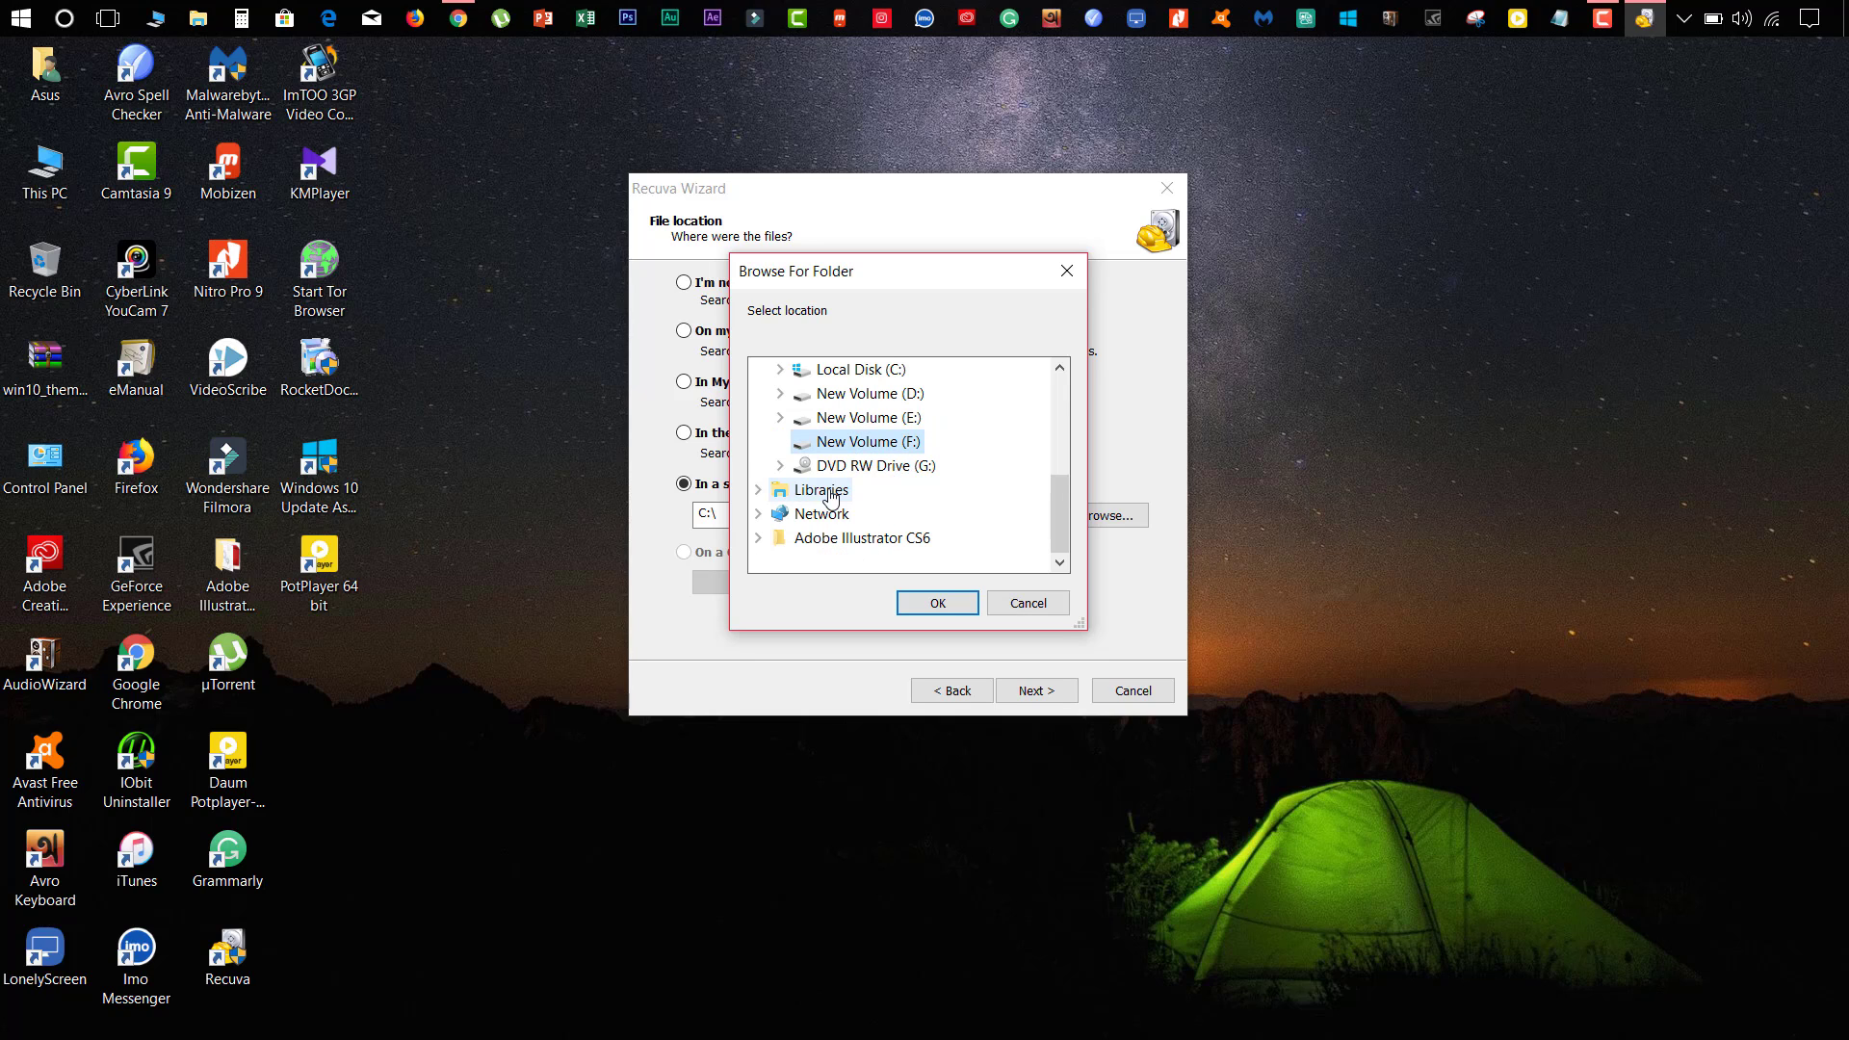
click(934, 604)
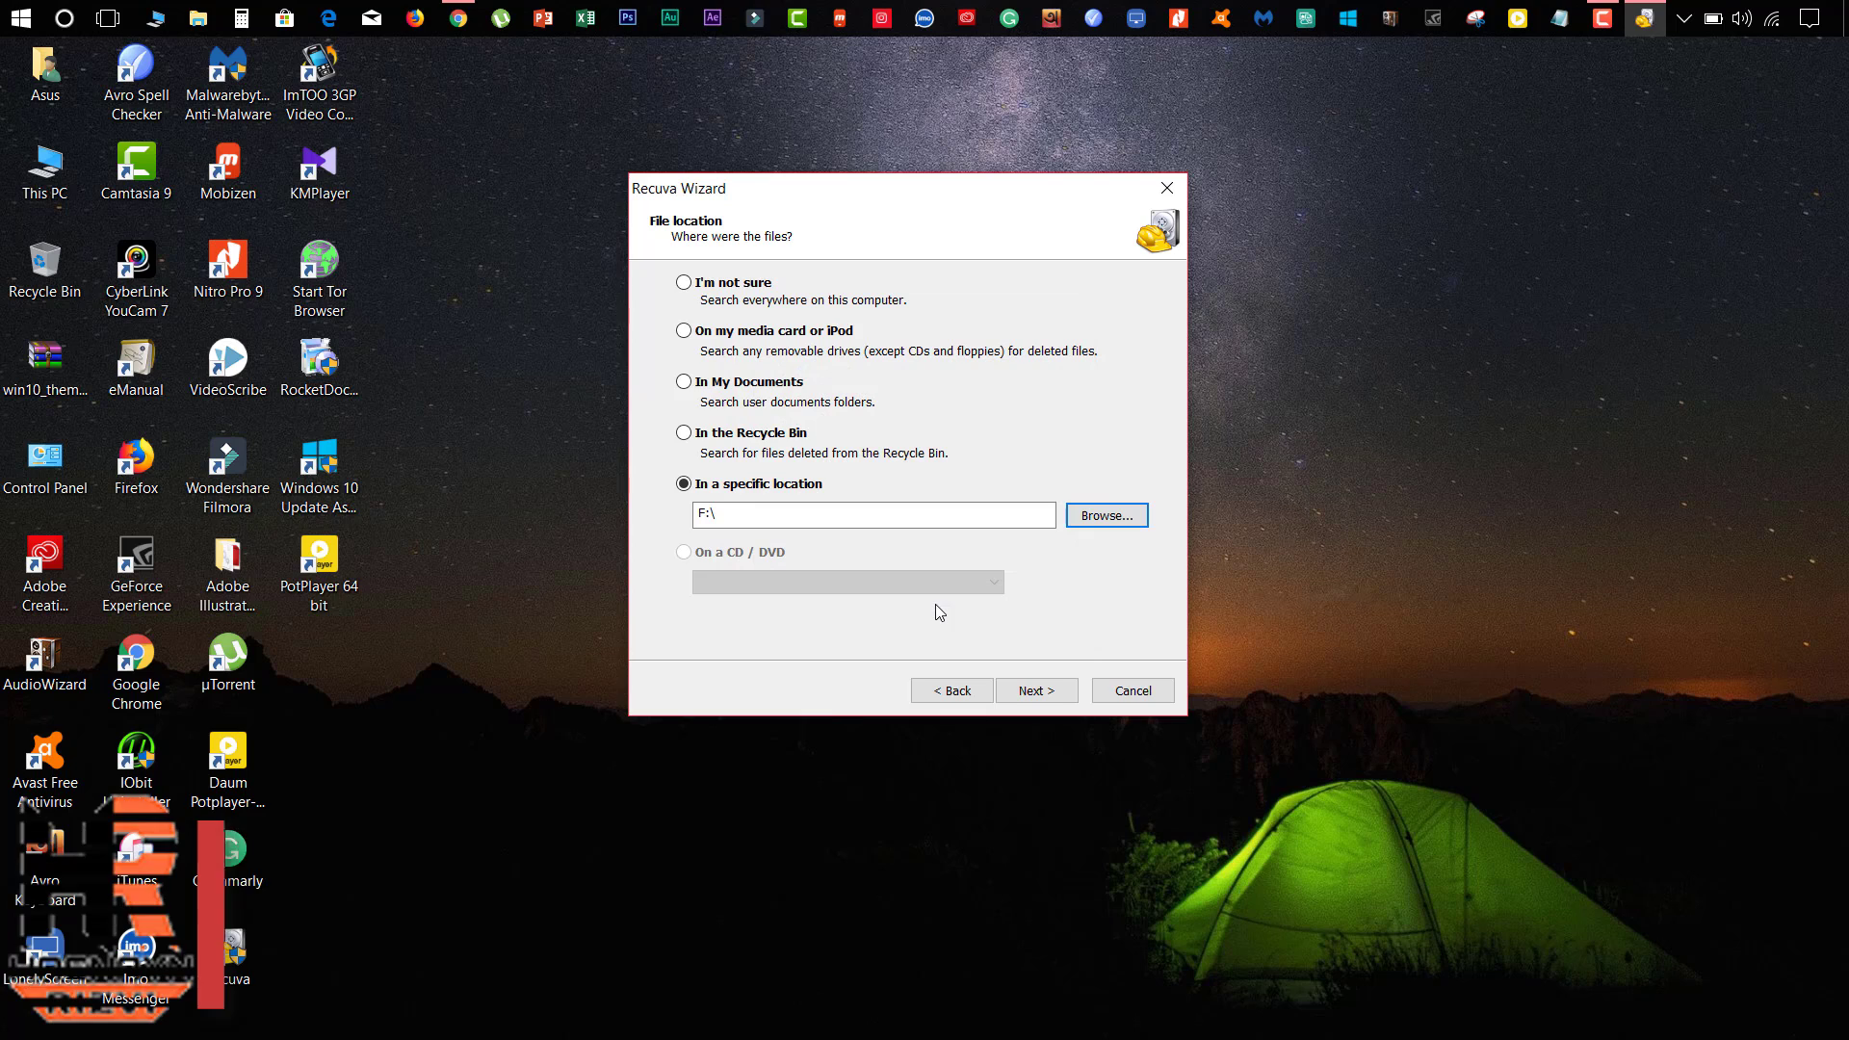
click(1037, 695)
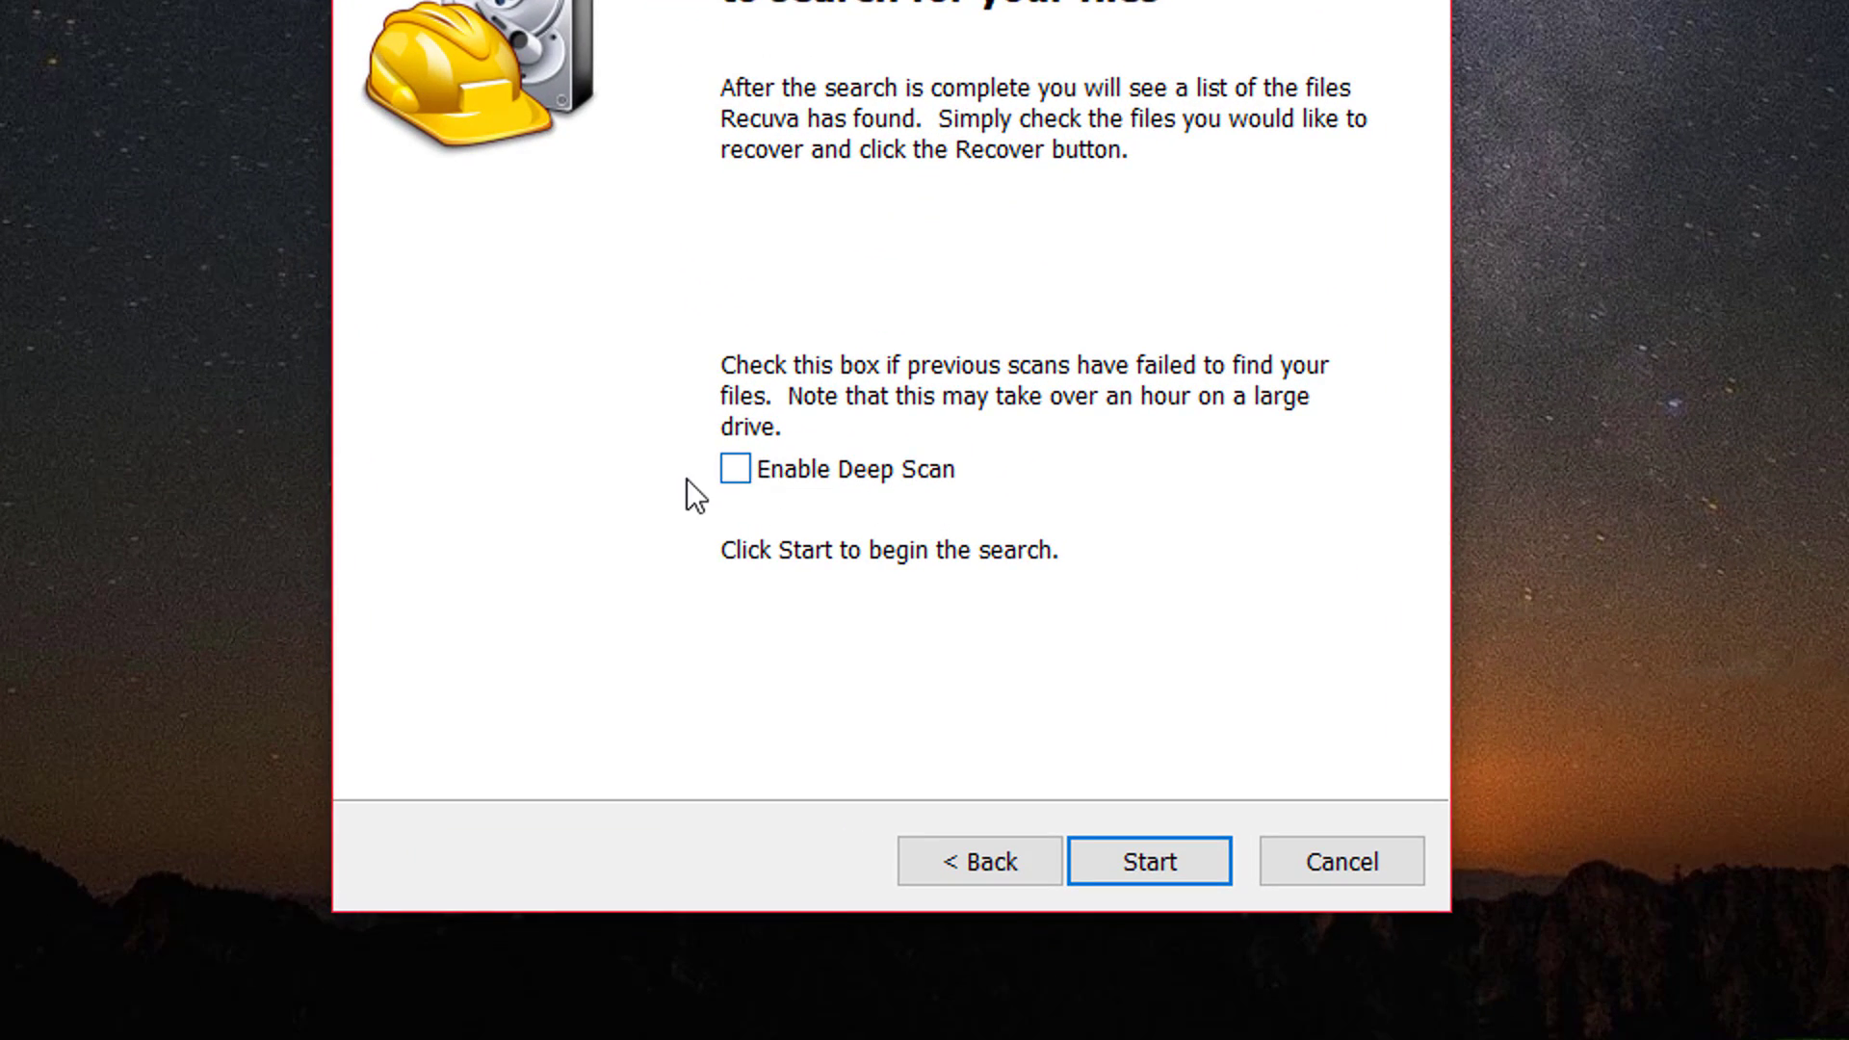
Step: Start the search for deleted files with Deep Scan left disabled
click(724, 471)
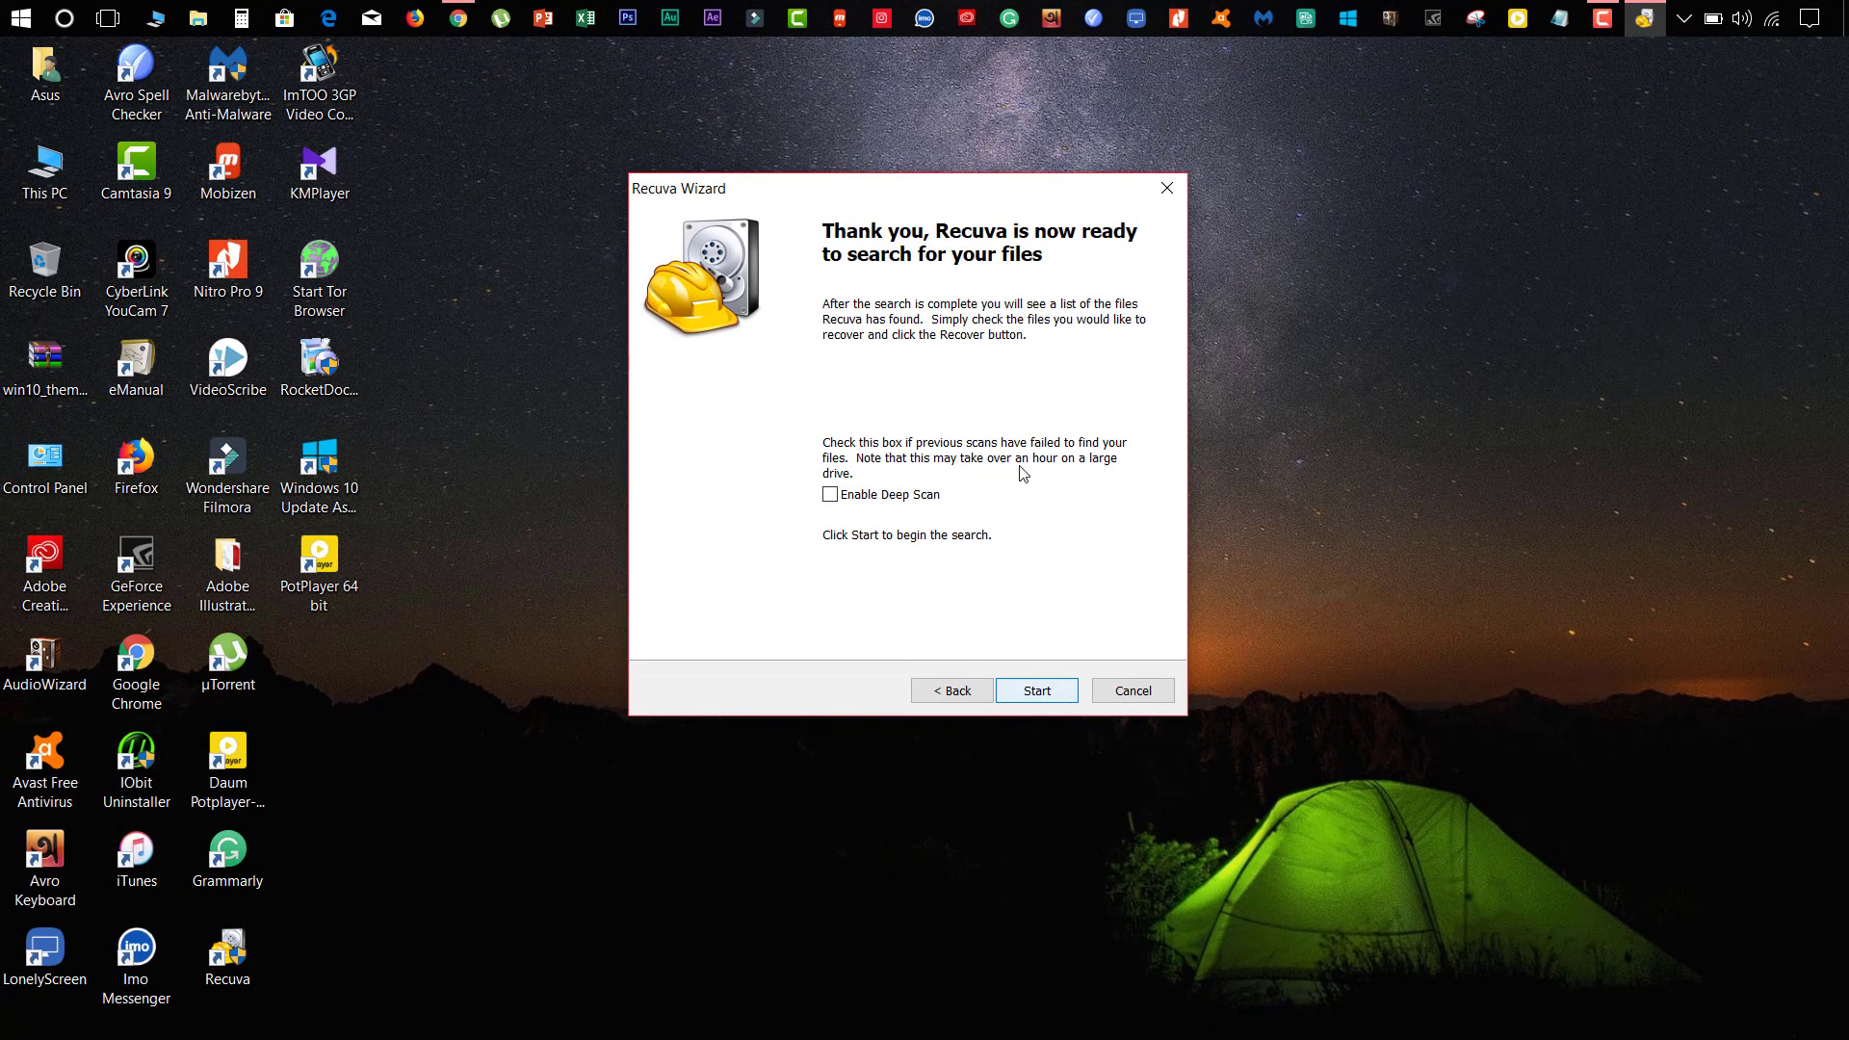
click(1031, 691)
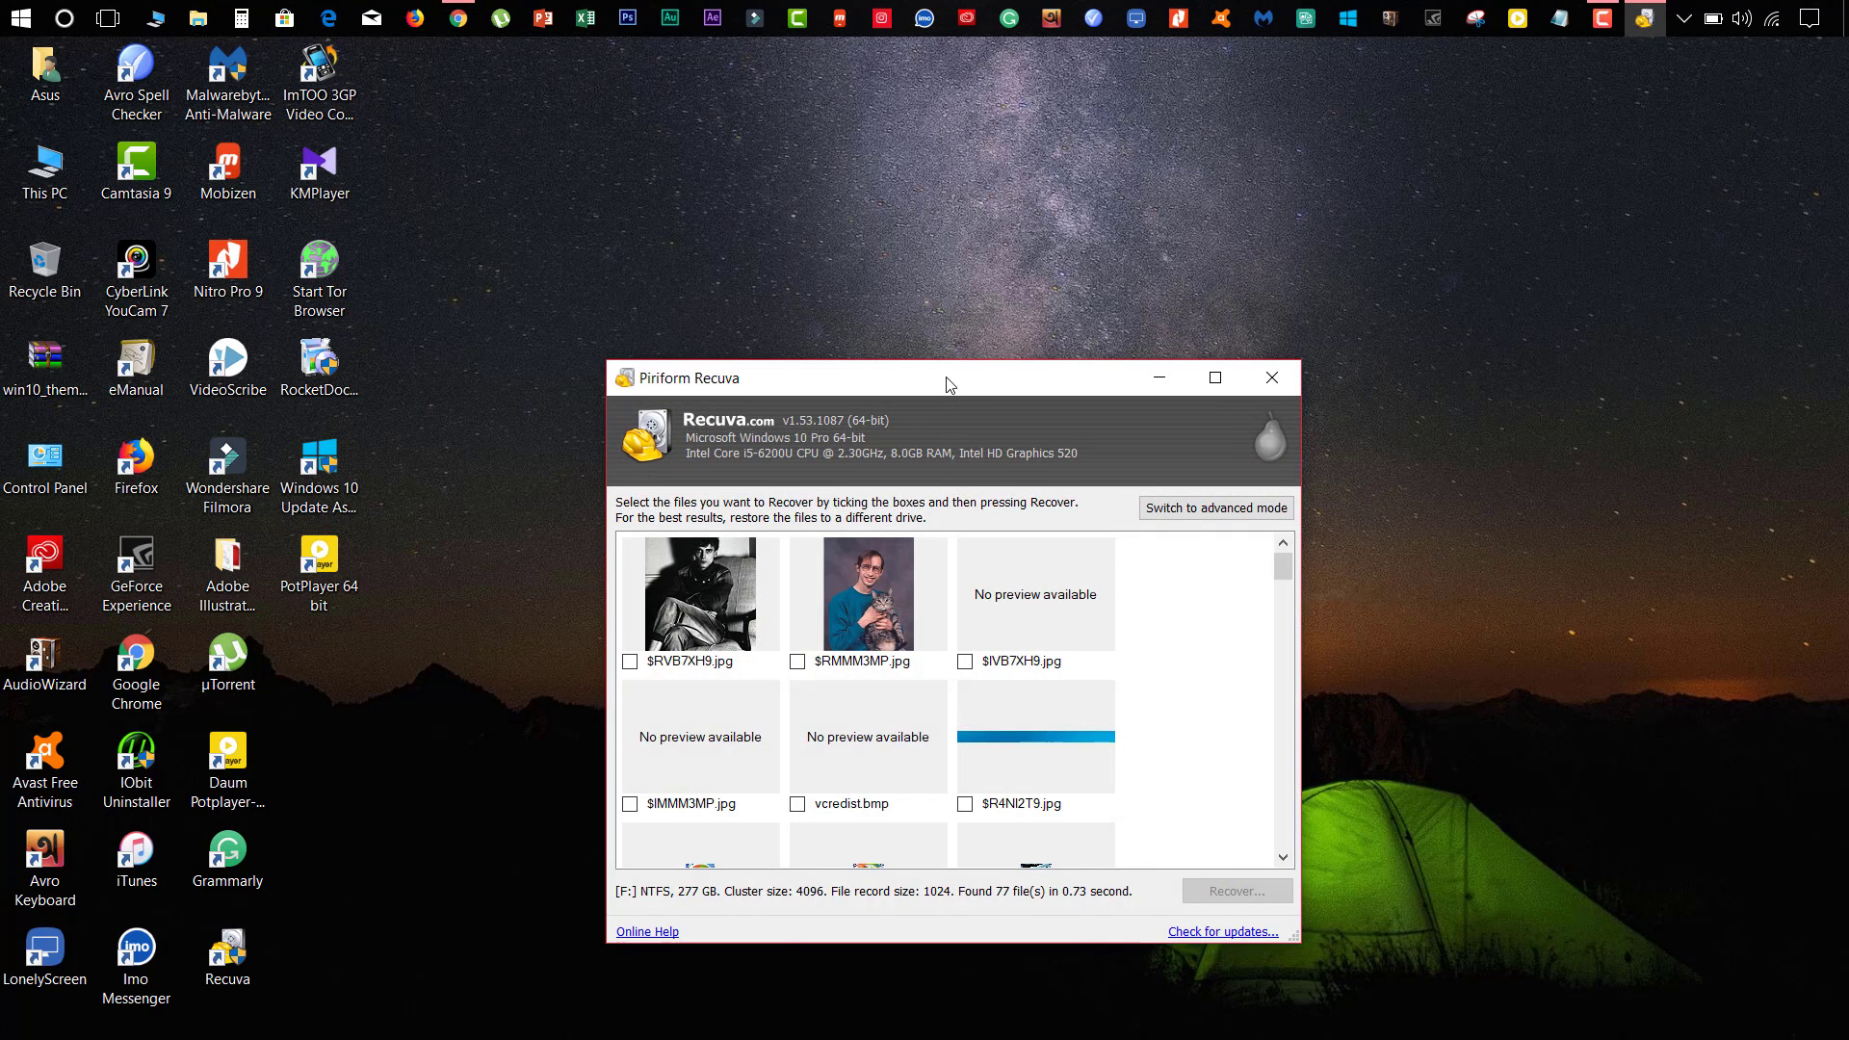
drag(949, 384, 937, 162)
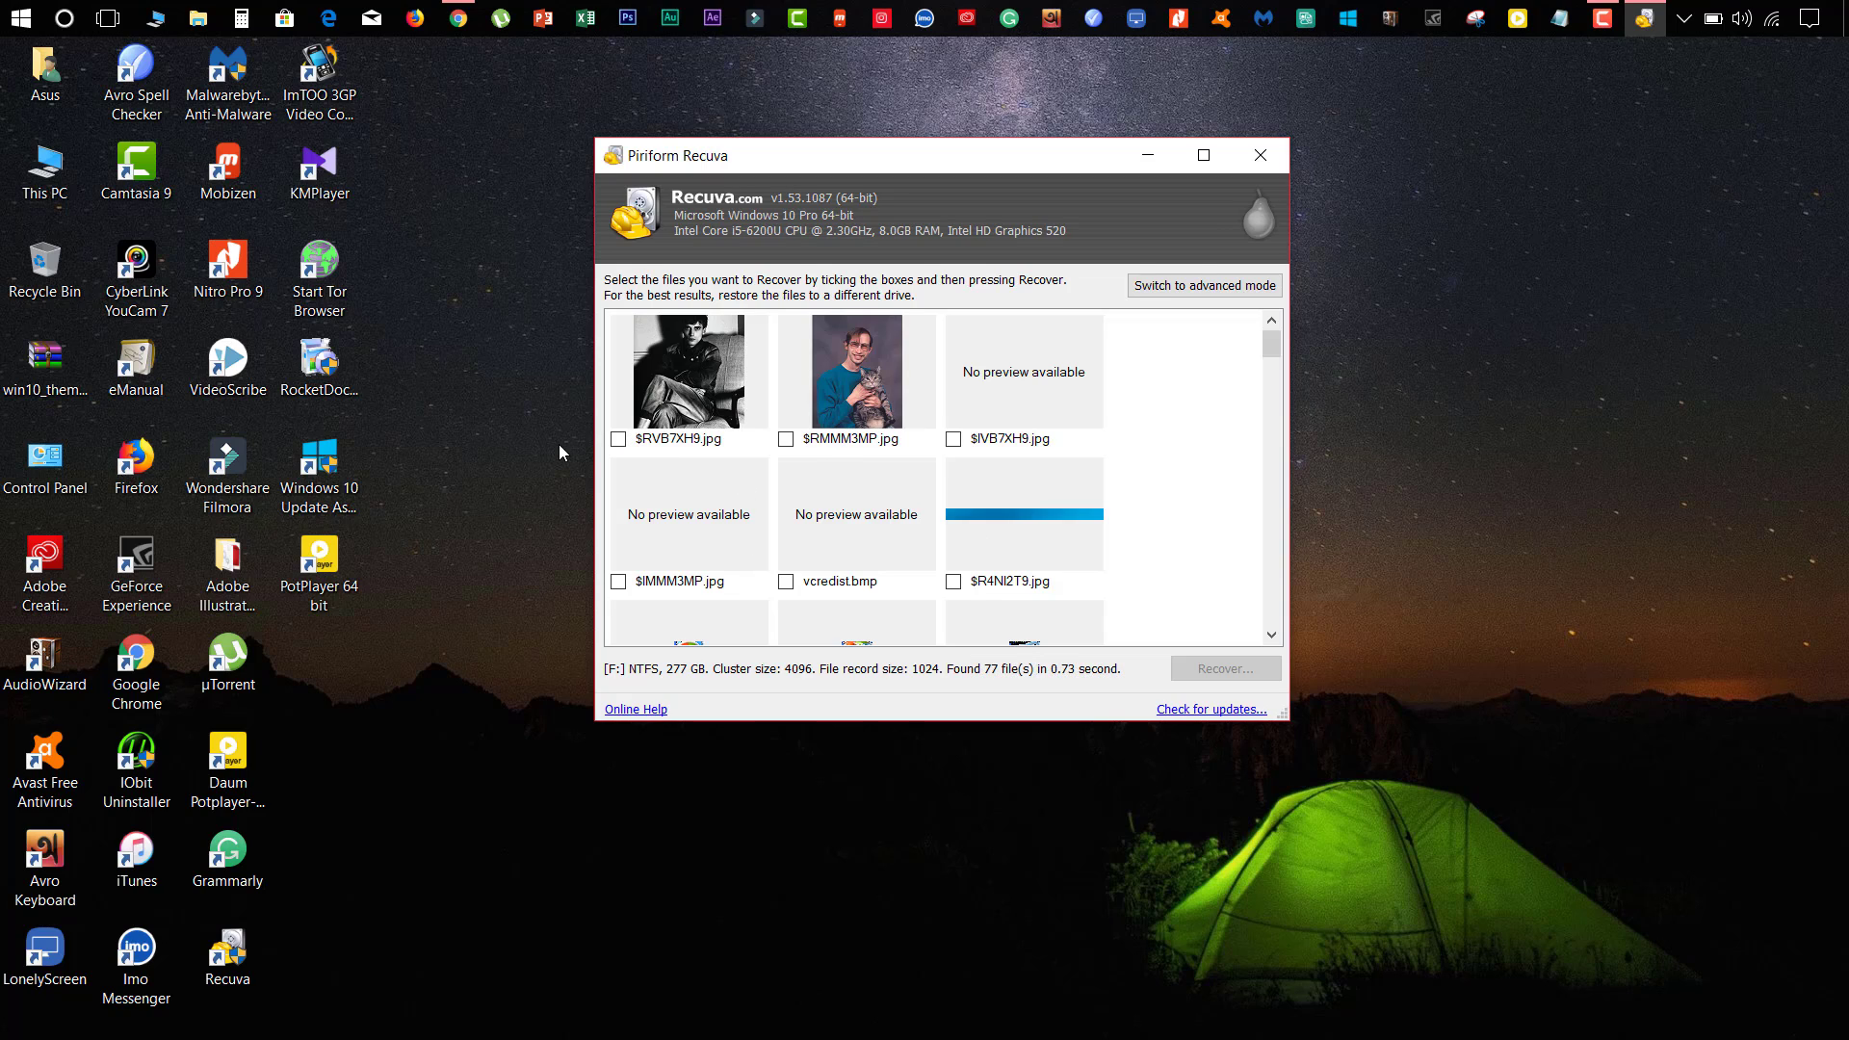
Step: Recover the pictures $RVB7XH9.jpg and $RMMM3MP.jpg to New Volume (F:), agreeing to restore to the same drive
click(618, 440)
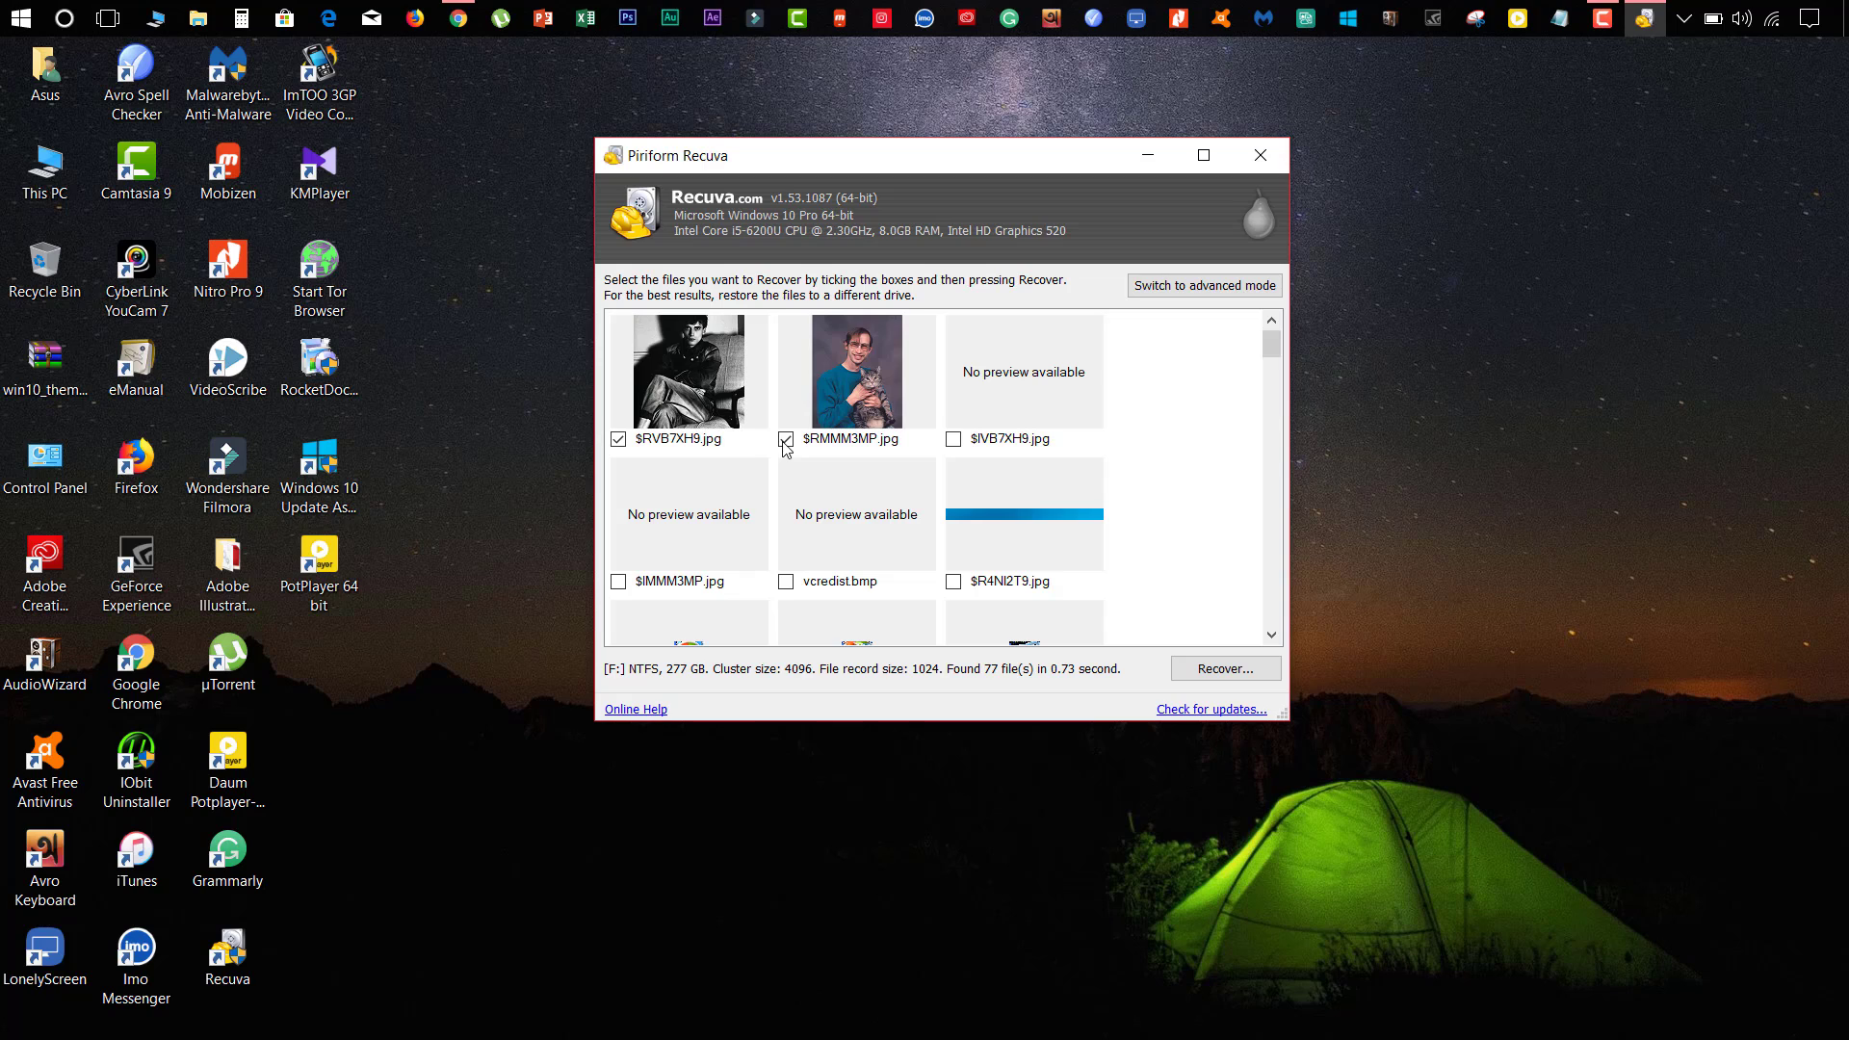
click(1207, 674)
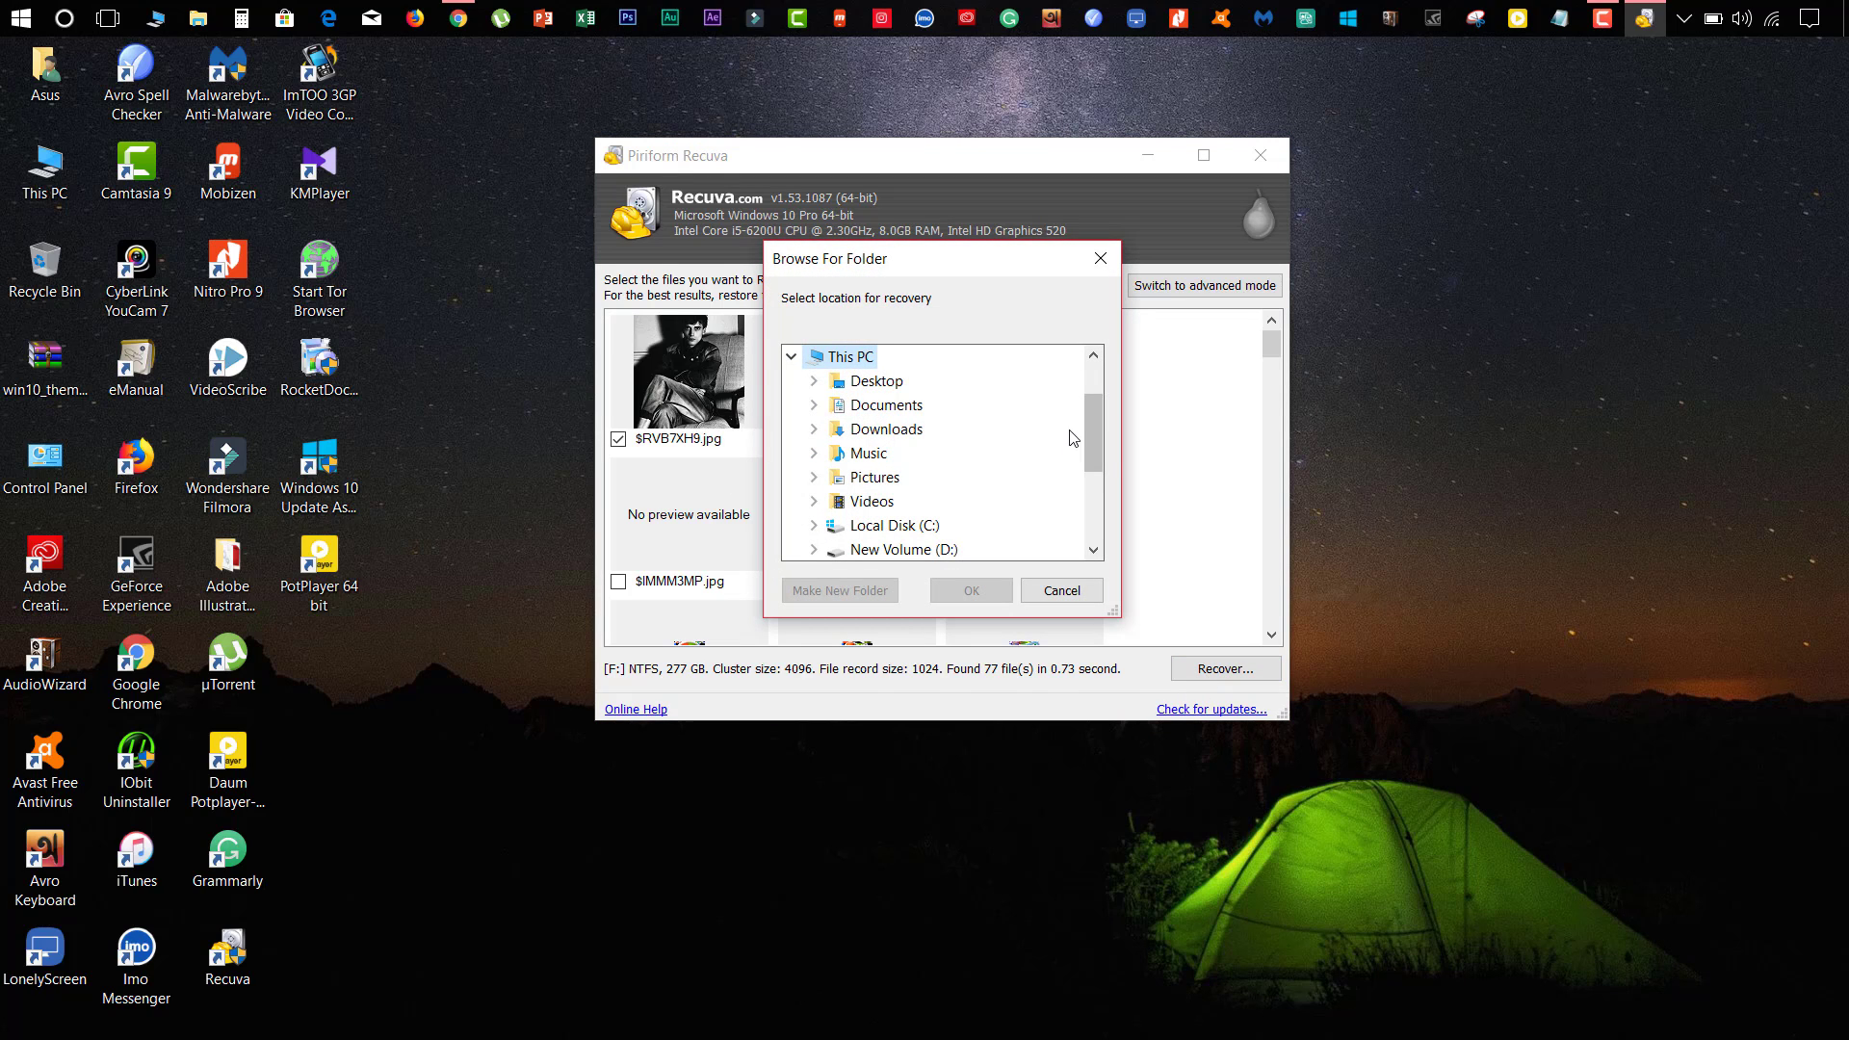
drag(1098, 426, 1082, 501)
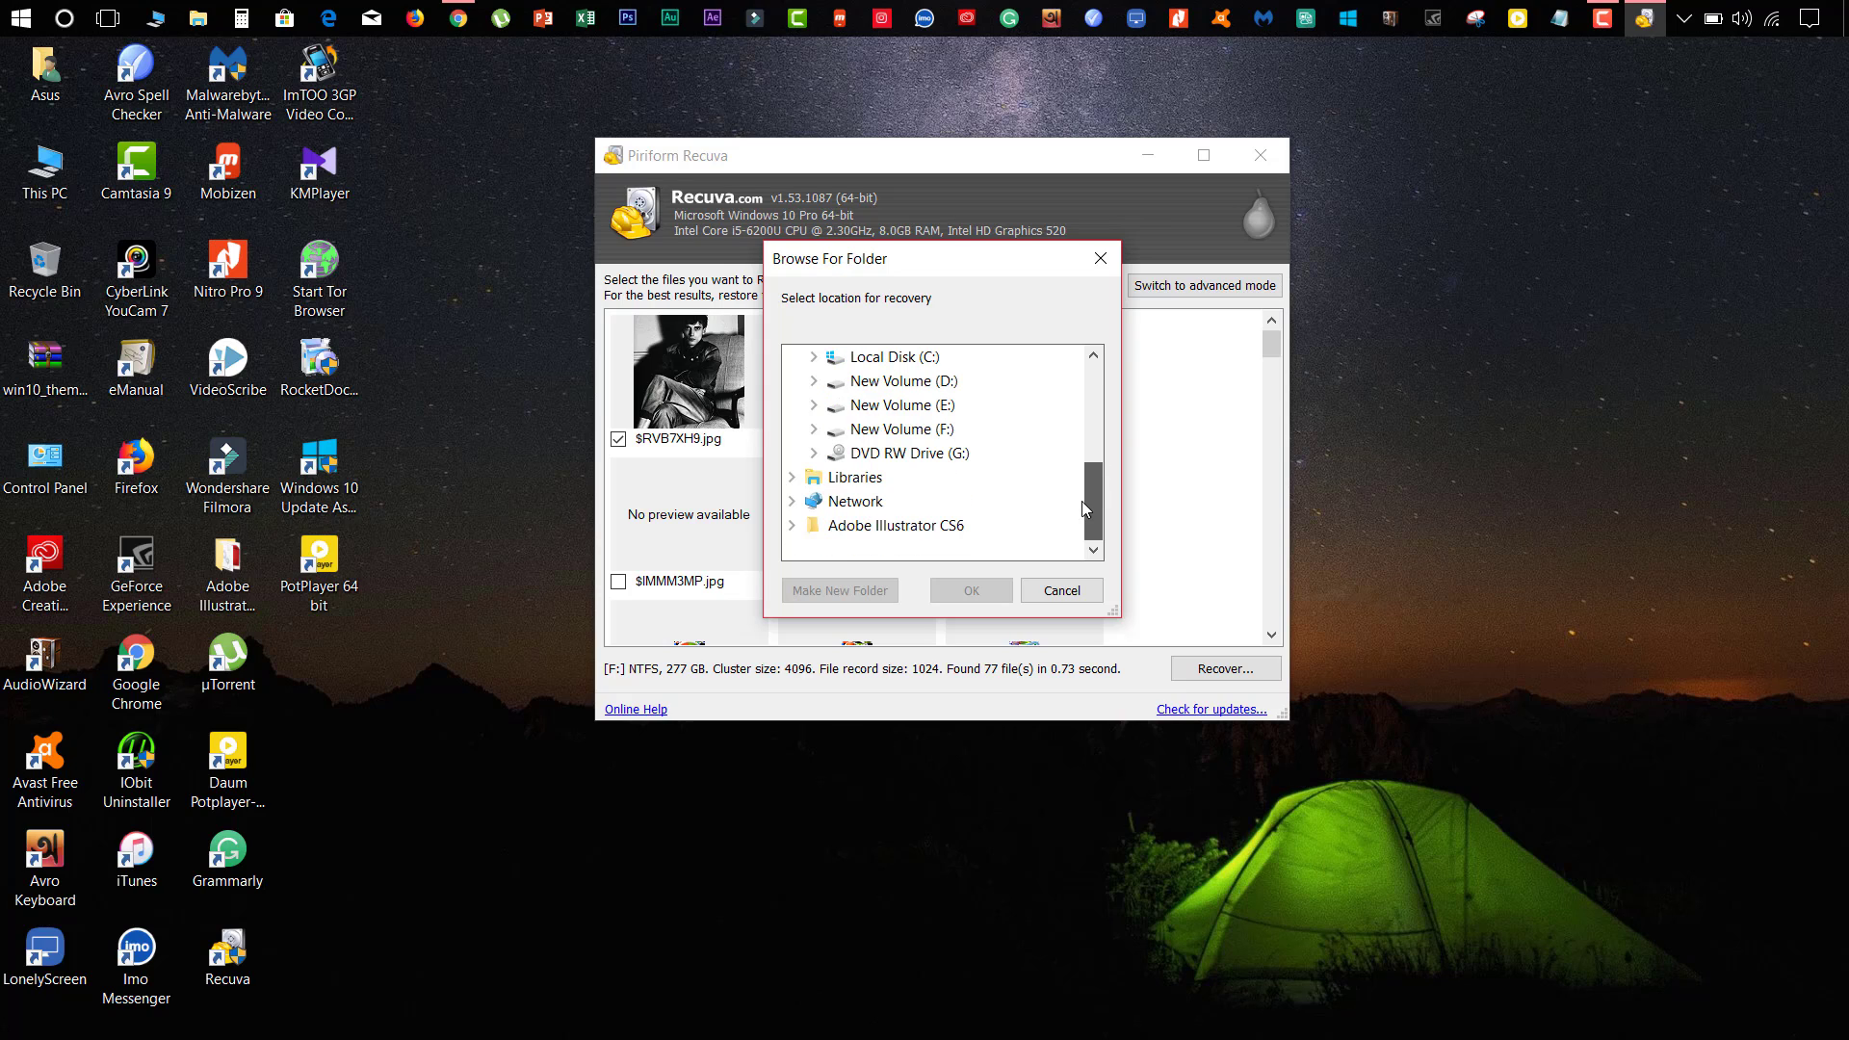
click(900, 429)
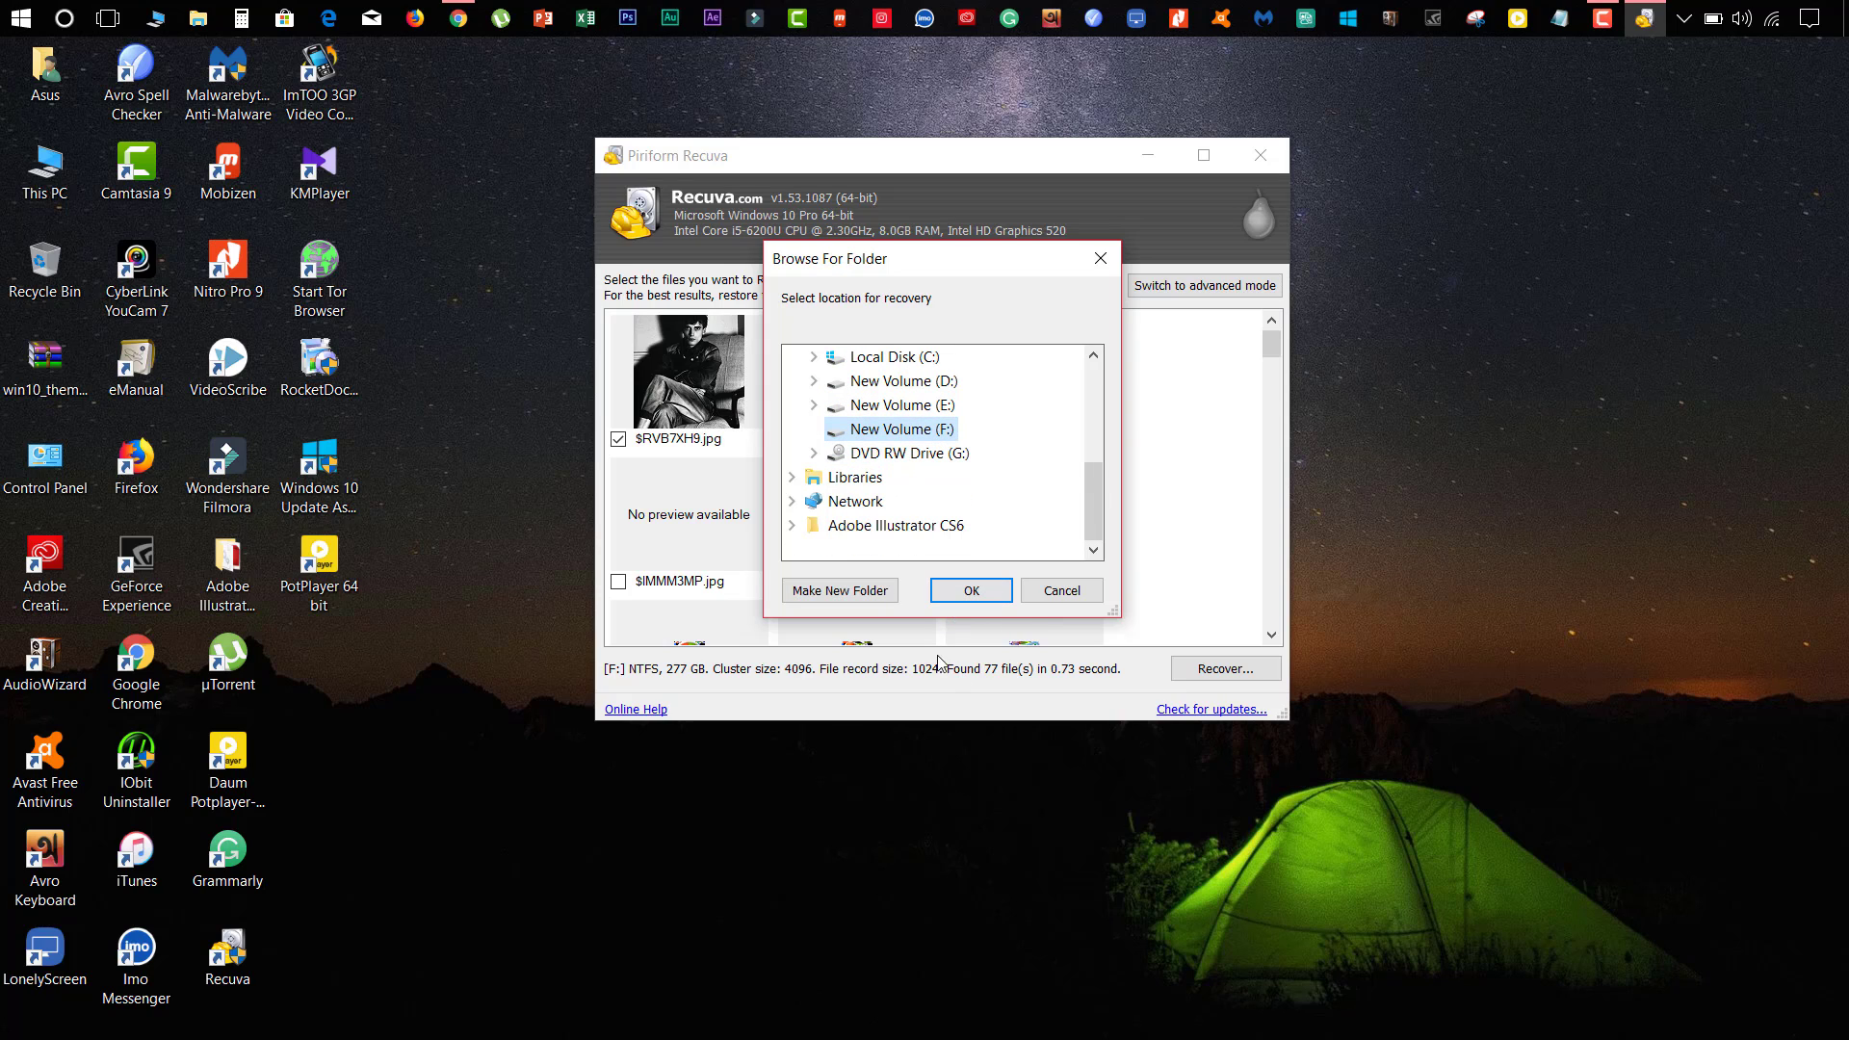
click(972, 595)
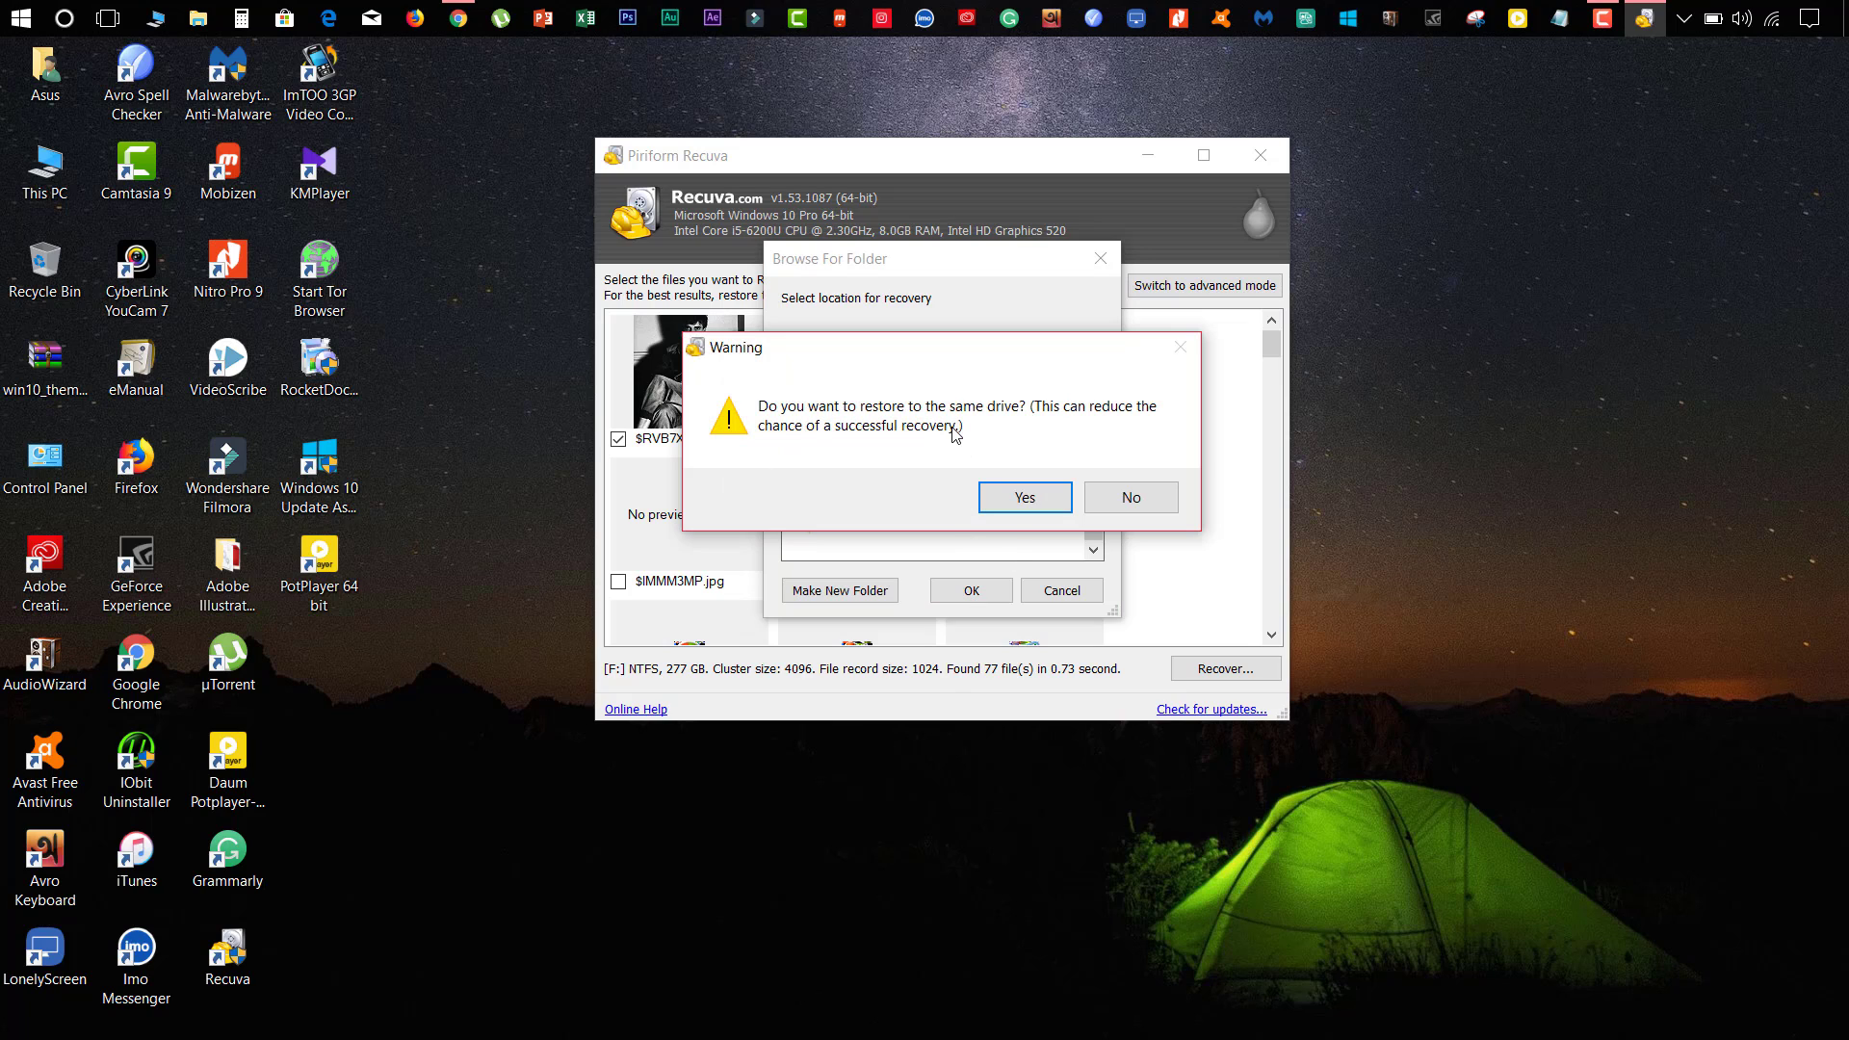
click(1009, 498)
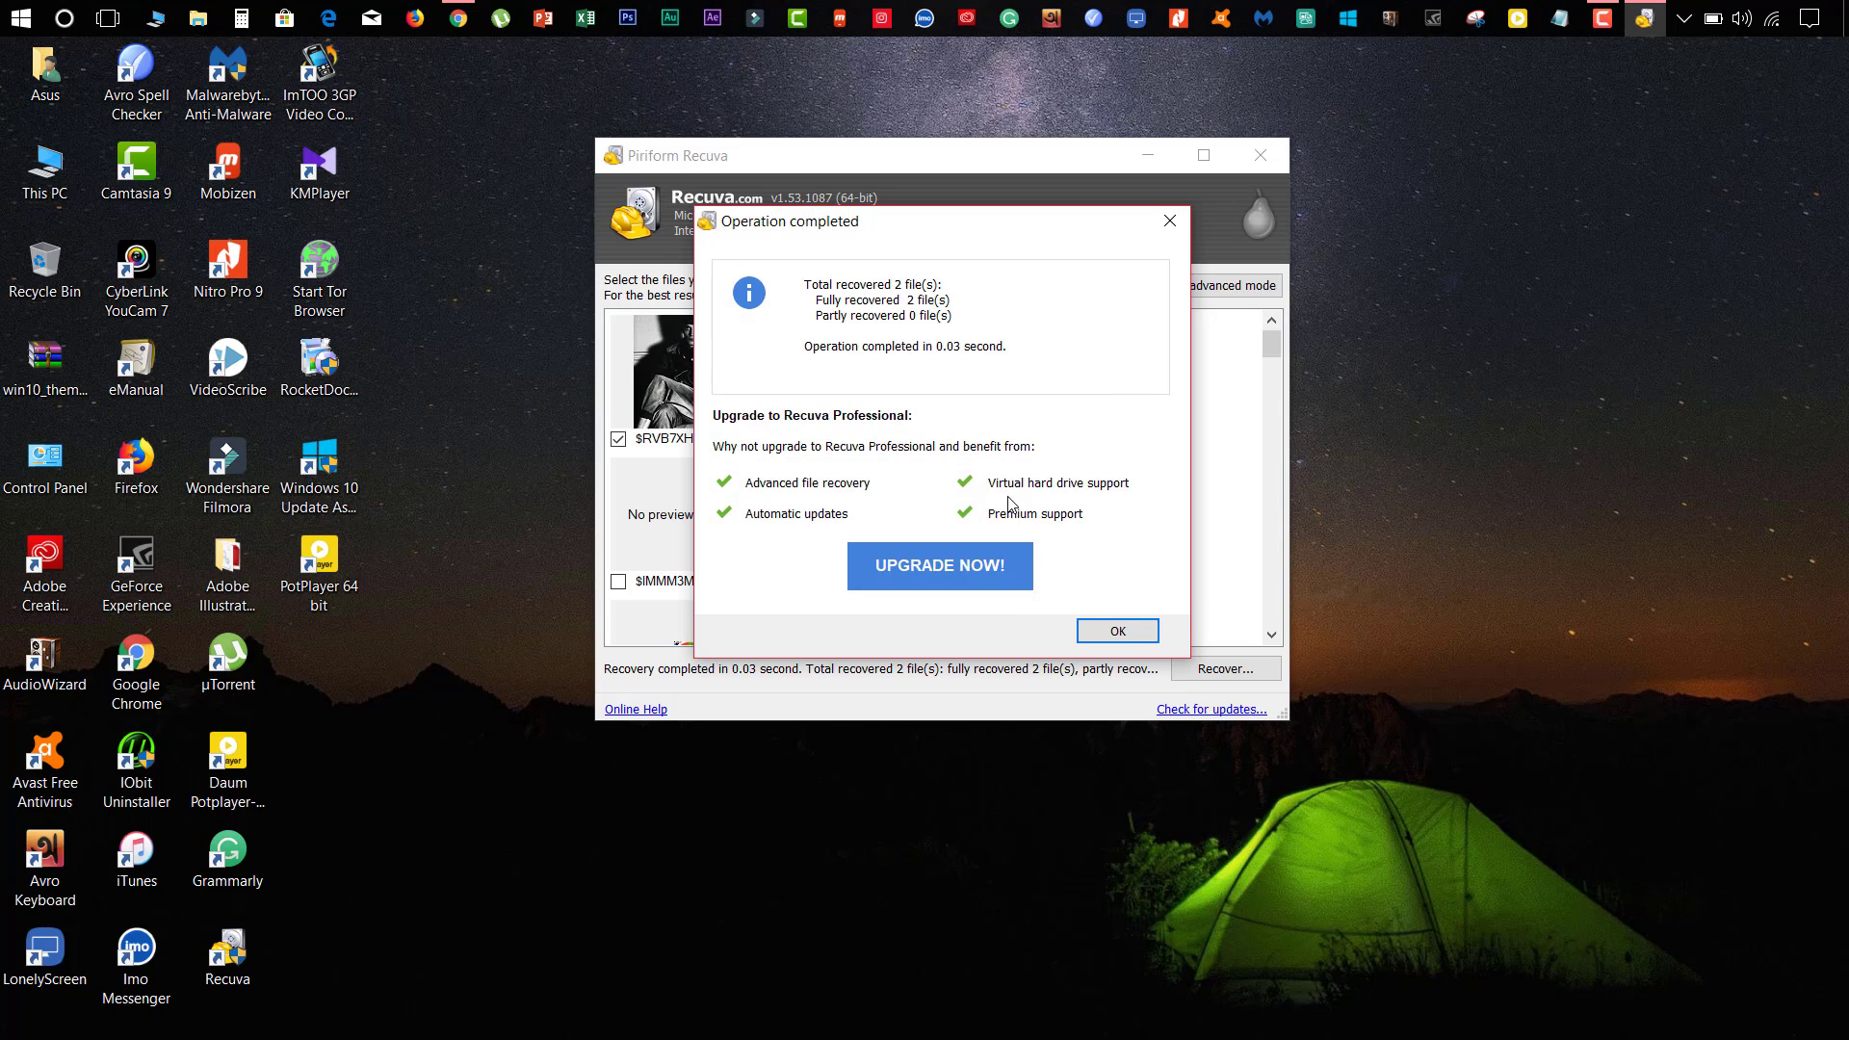
click(1107, 637)
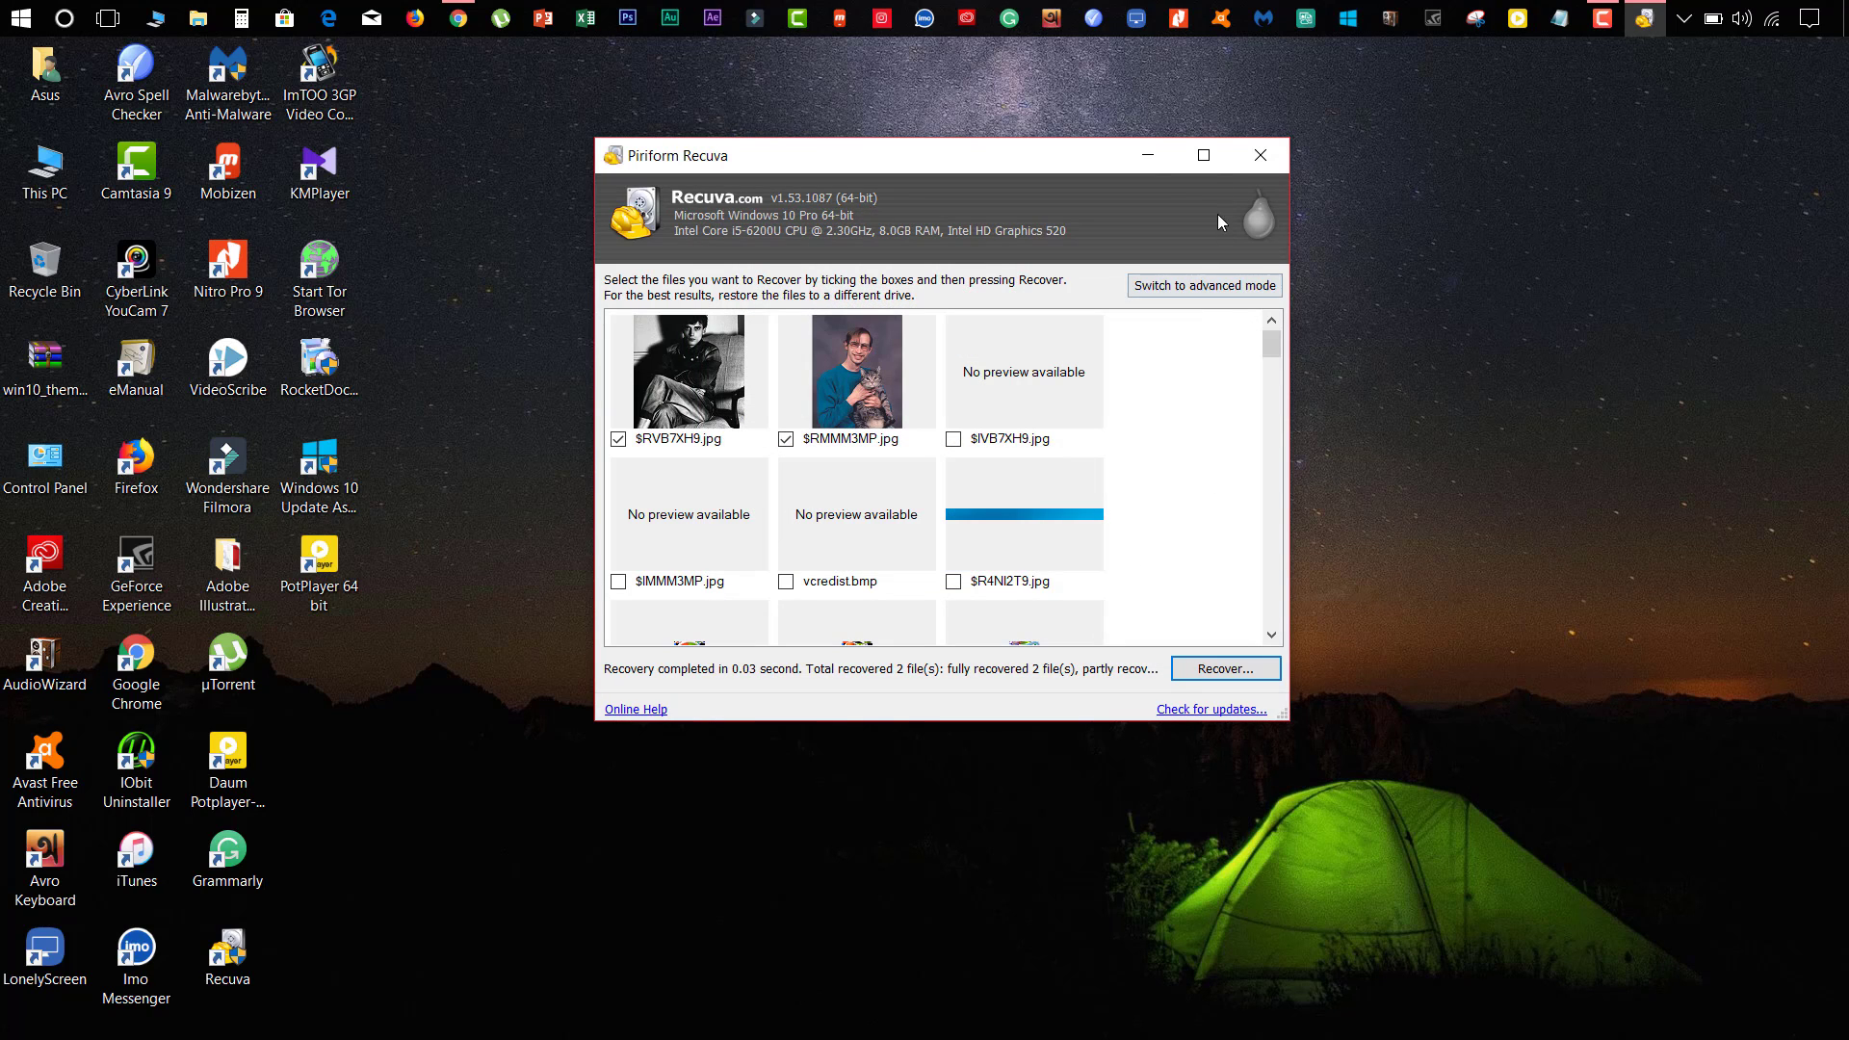
Step: Minimize Recuva and check New Volume (F:) in File Explorer for the recovered pictures, refreshing the folder before closing it
click(1148, 155)
click(197, 17)
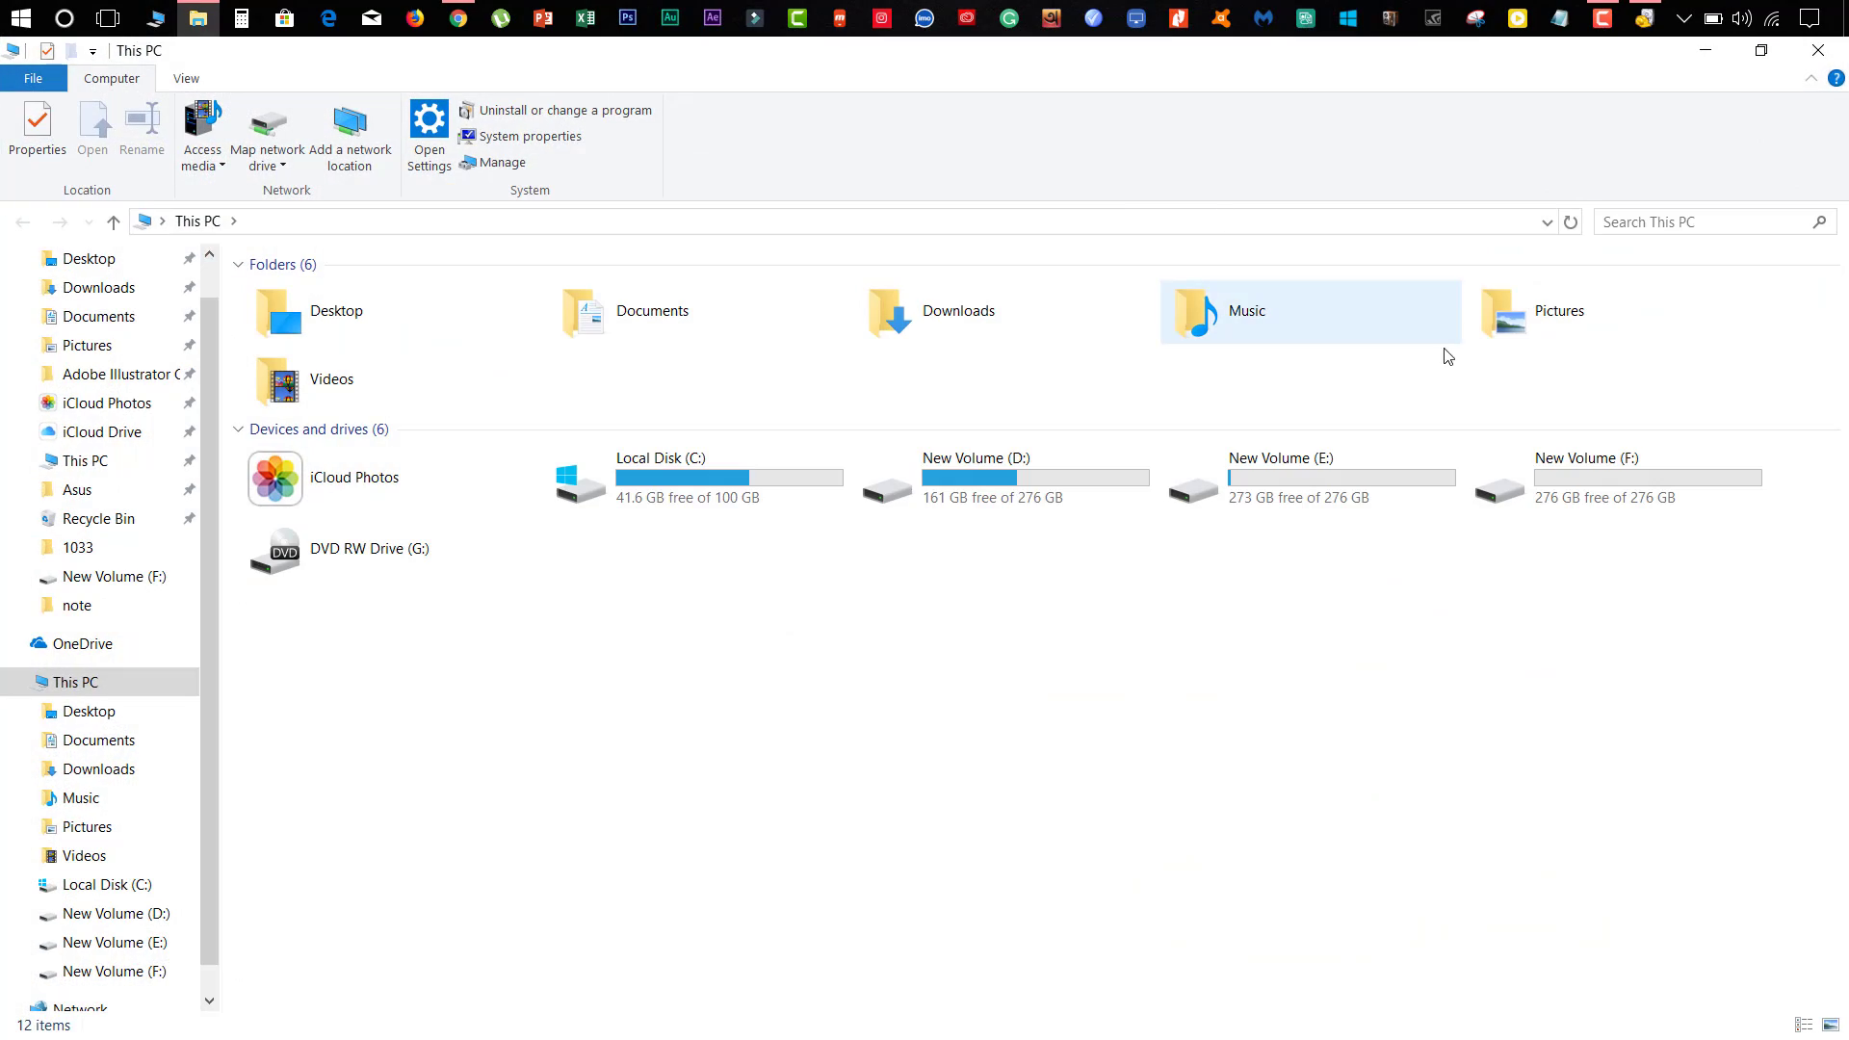
double_click(1598, 472)
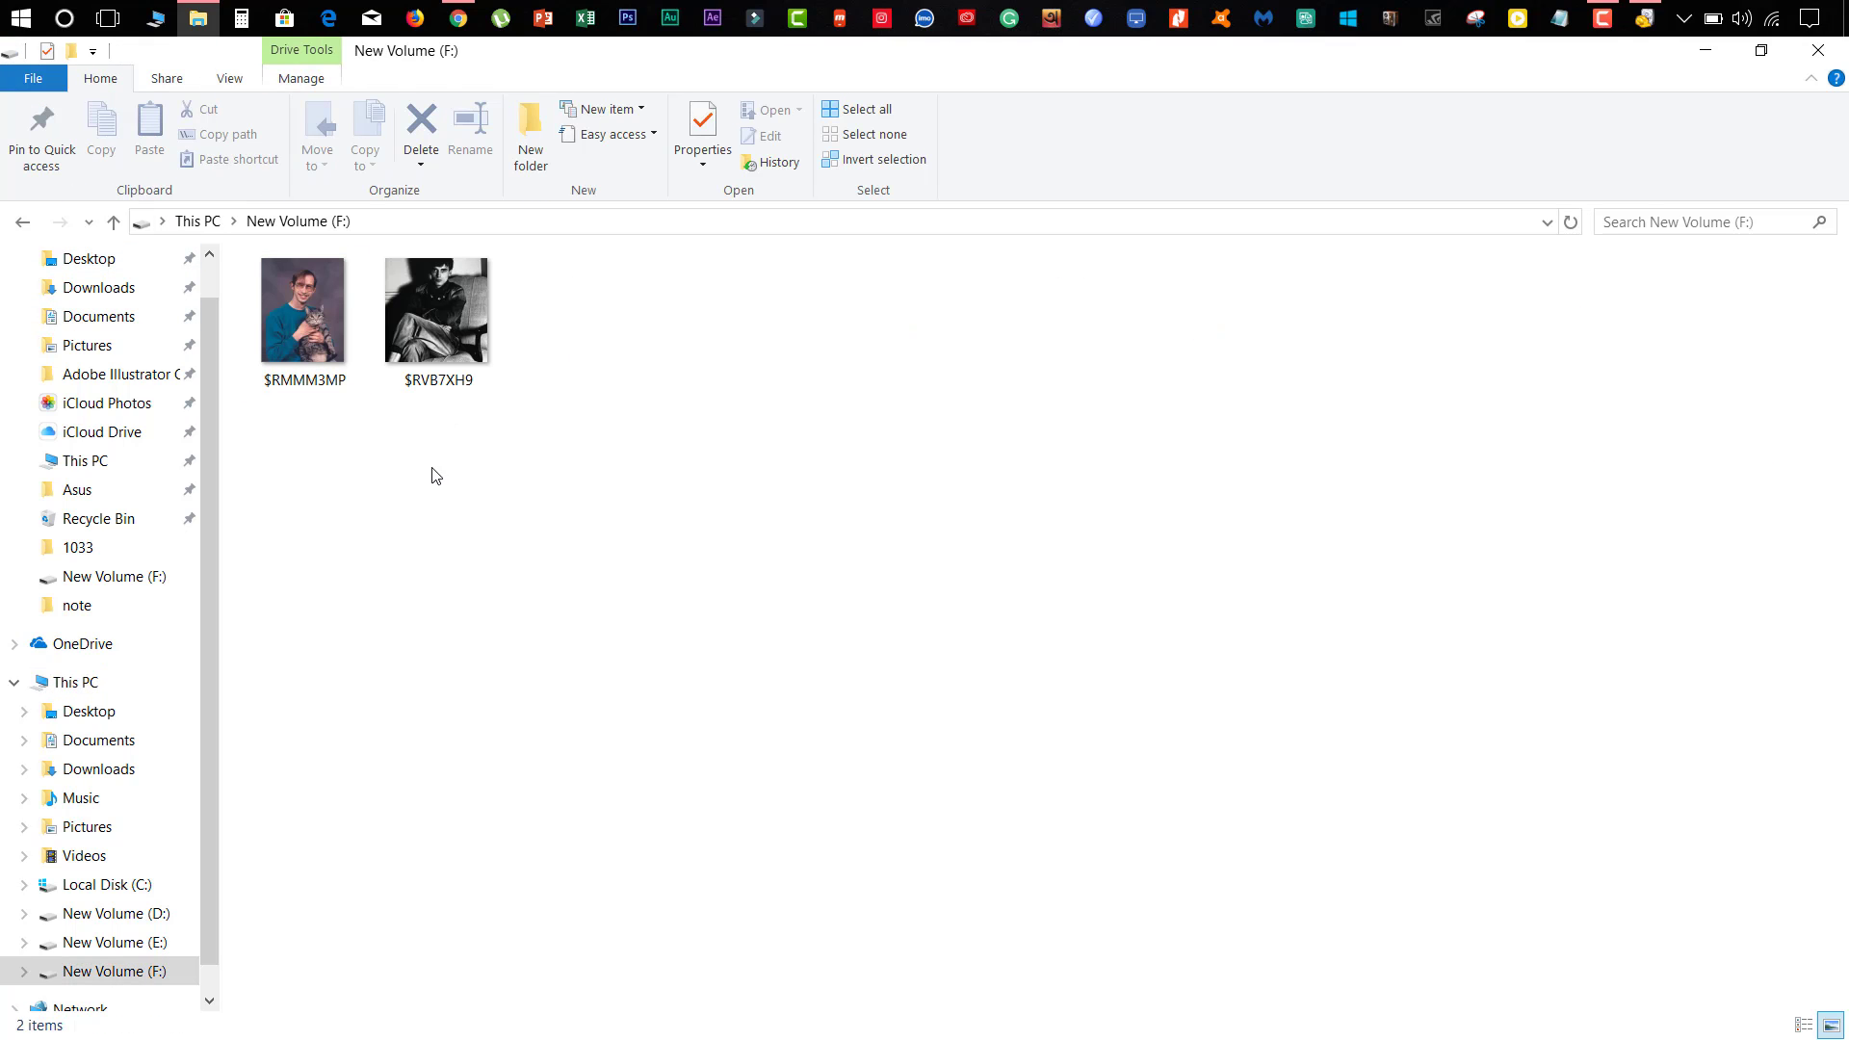
right_click(623, 466)
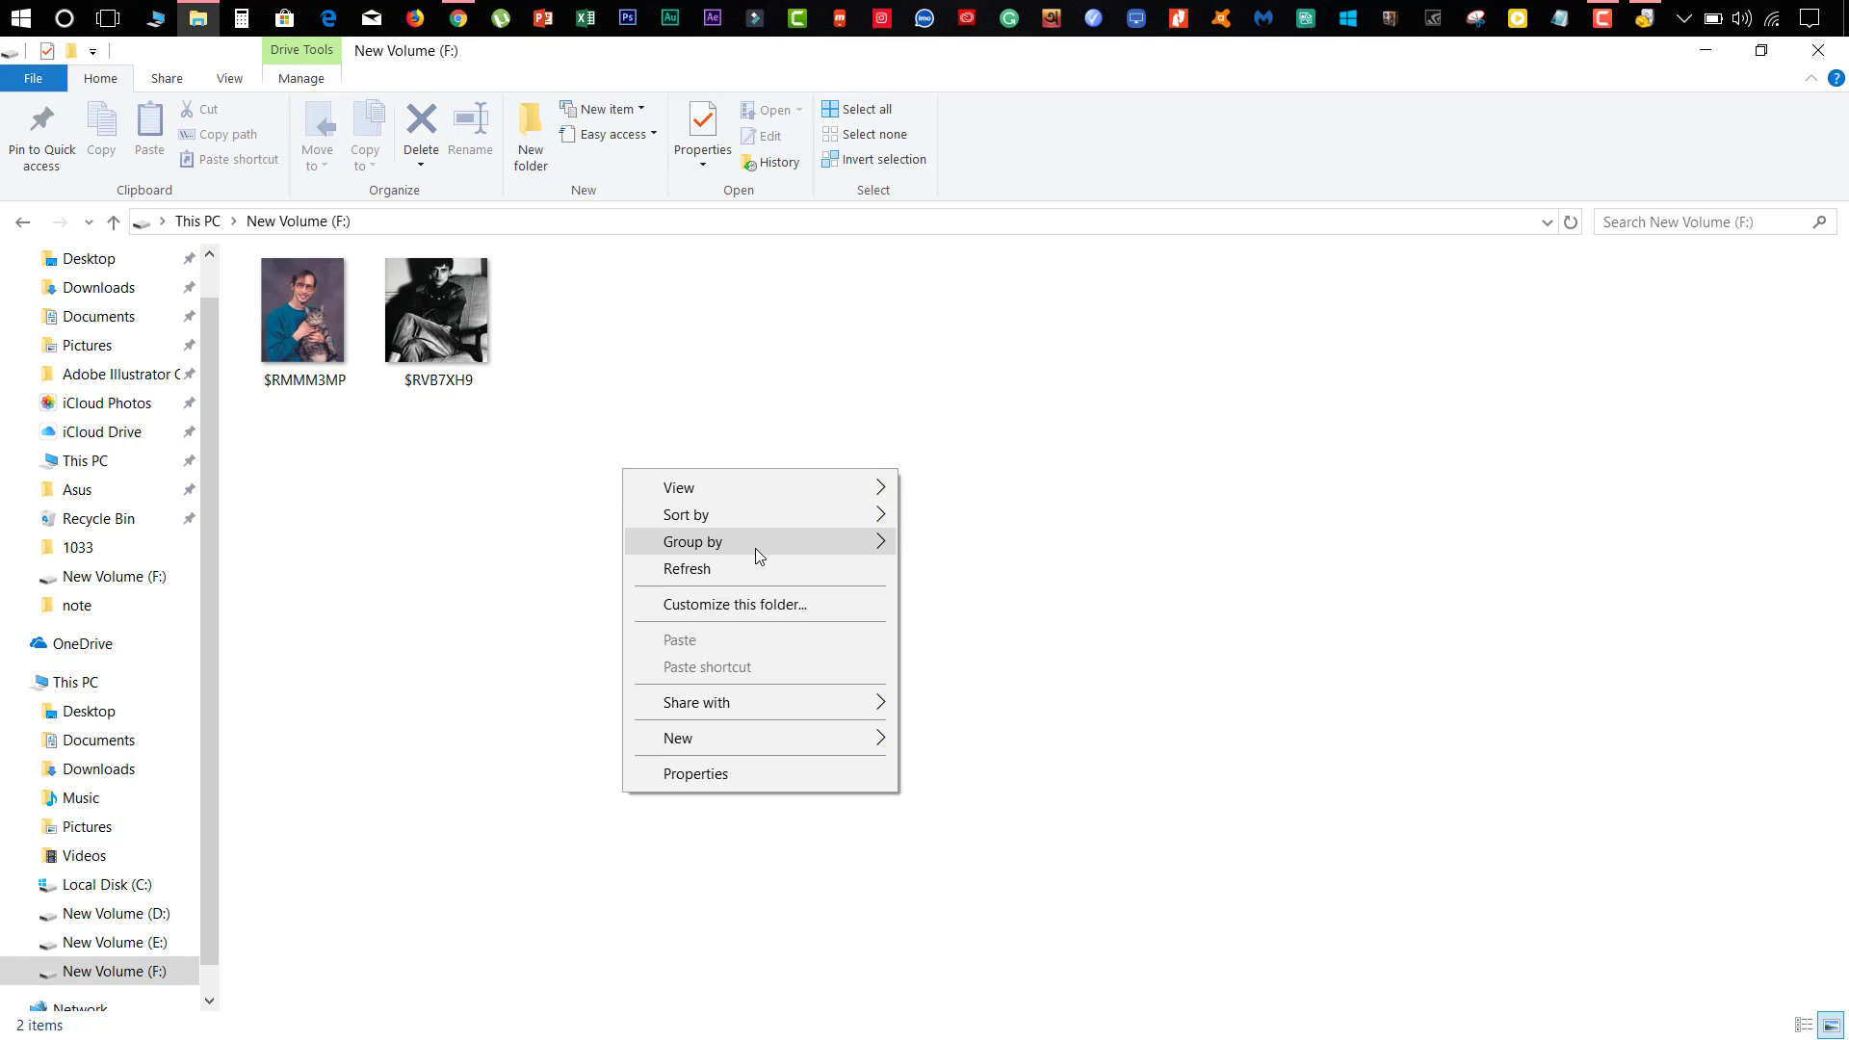
click(737, 574)
right_click(570, 466)
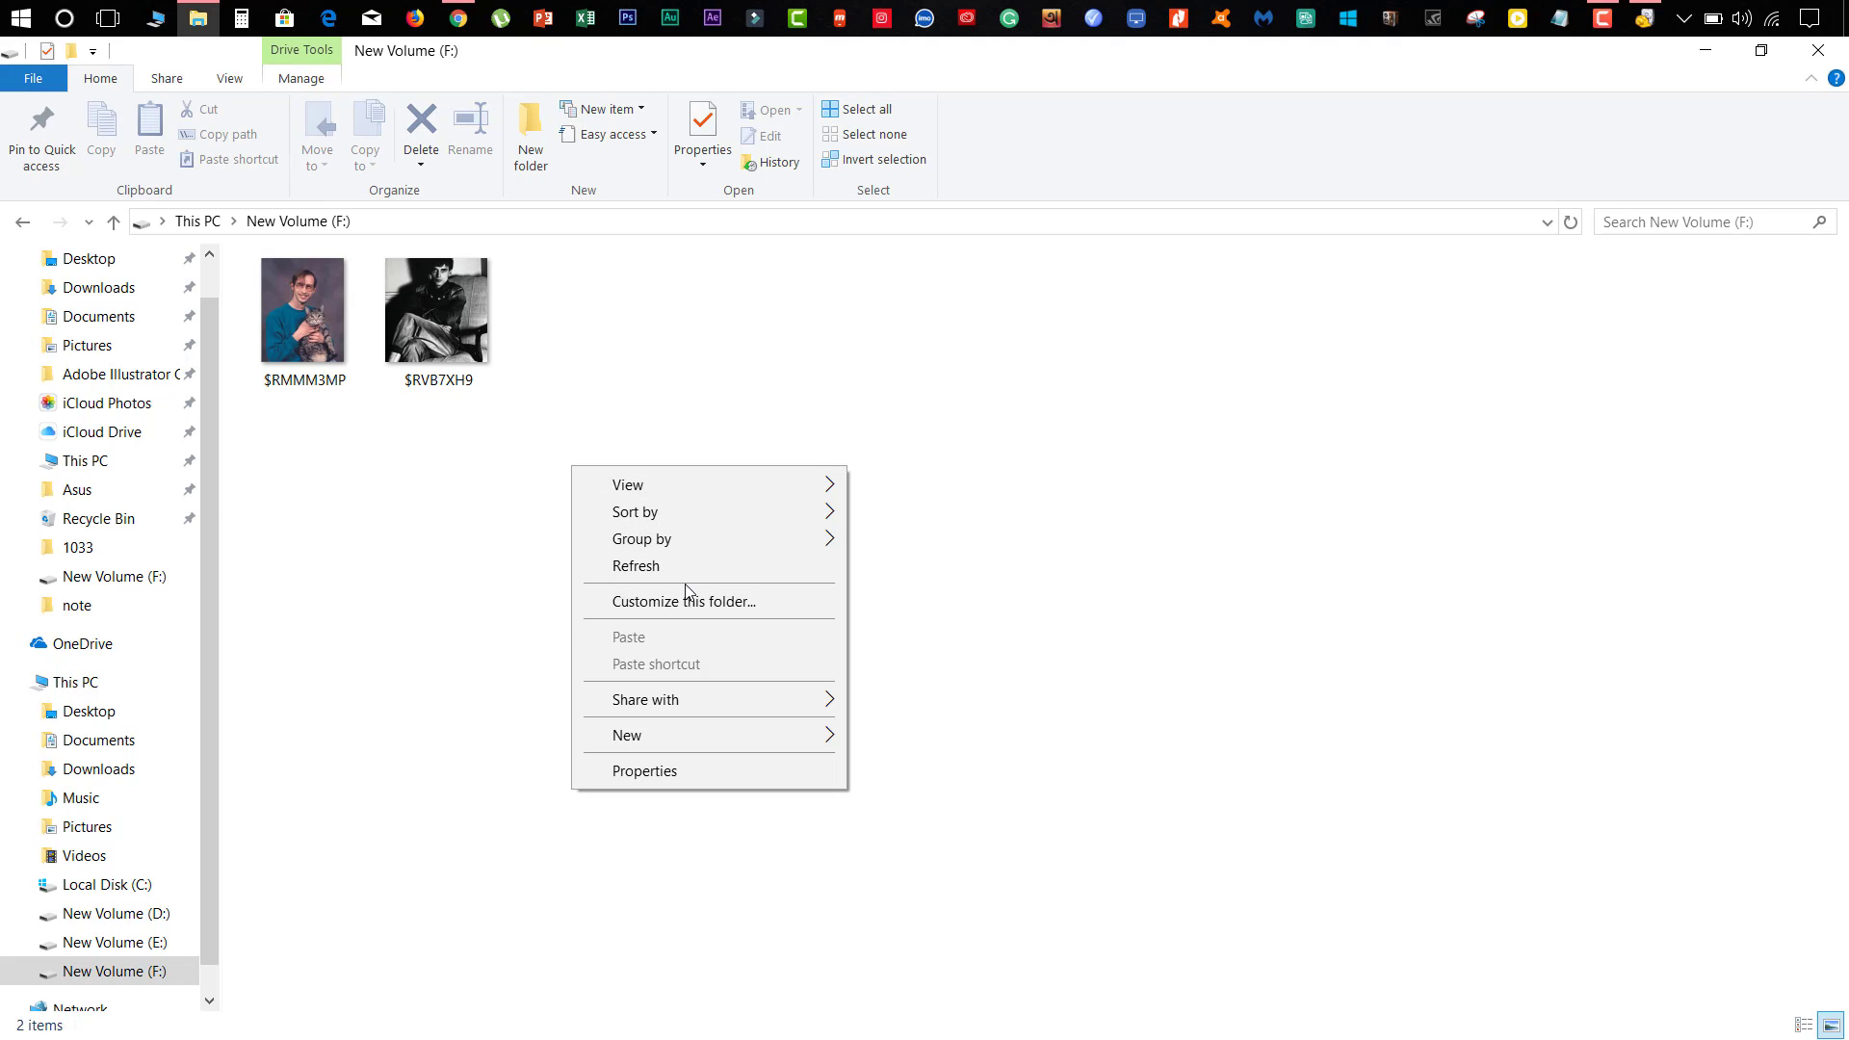
click(678, 568)
click(1817, 50)
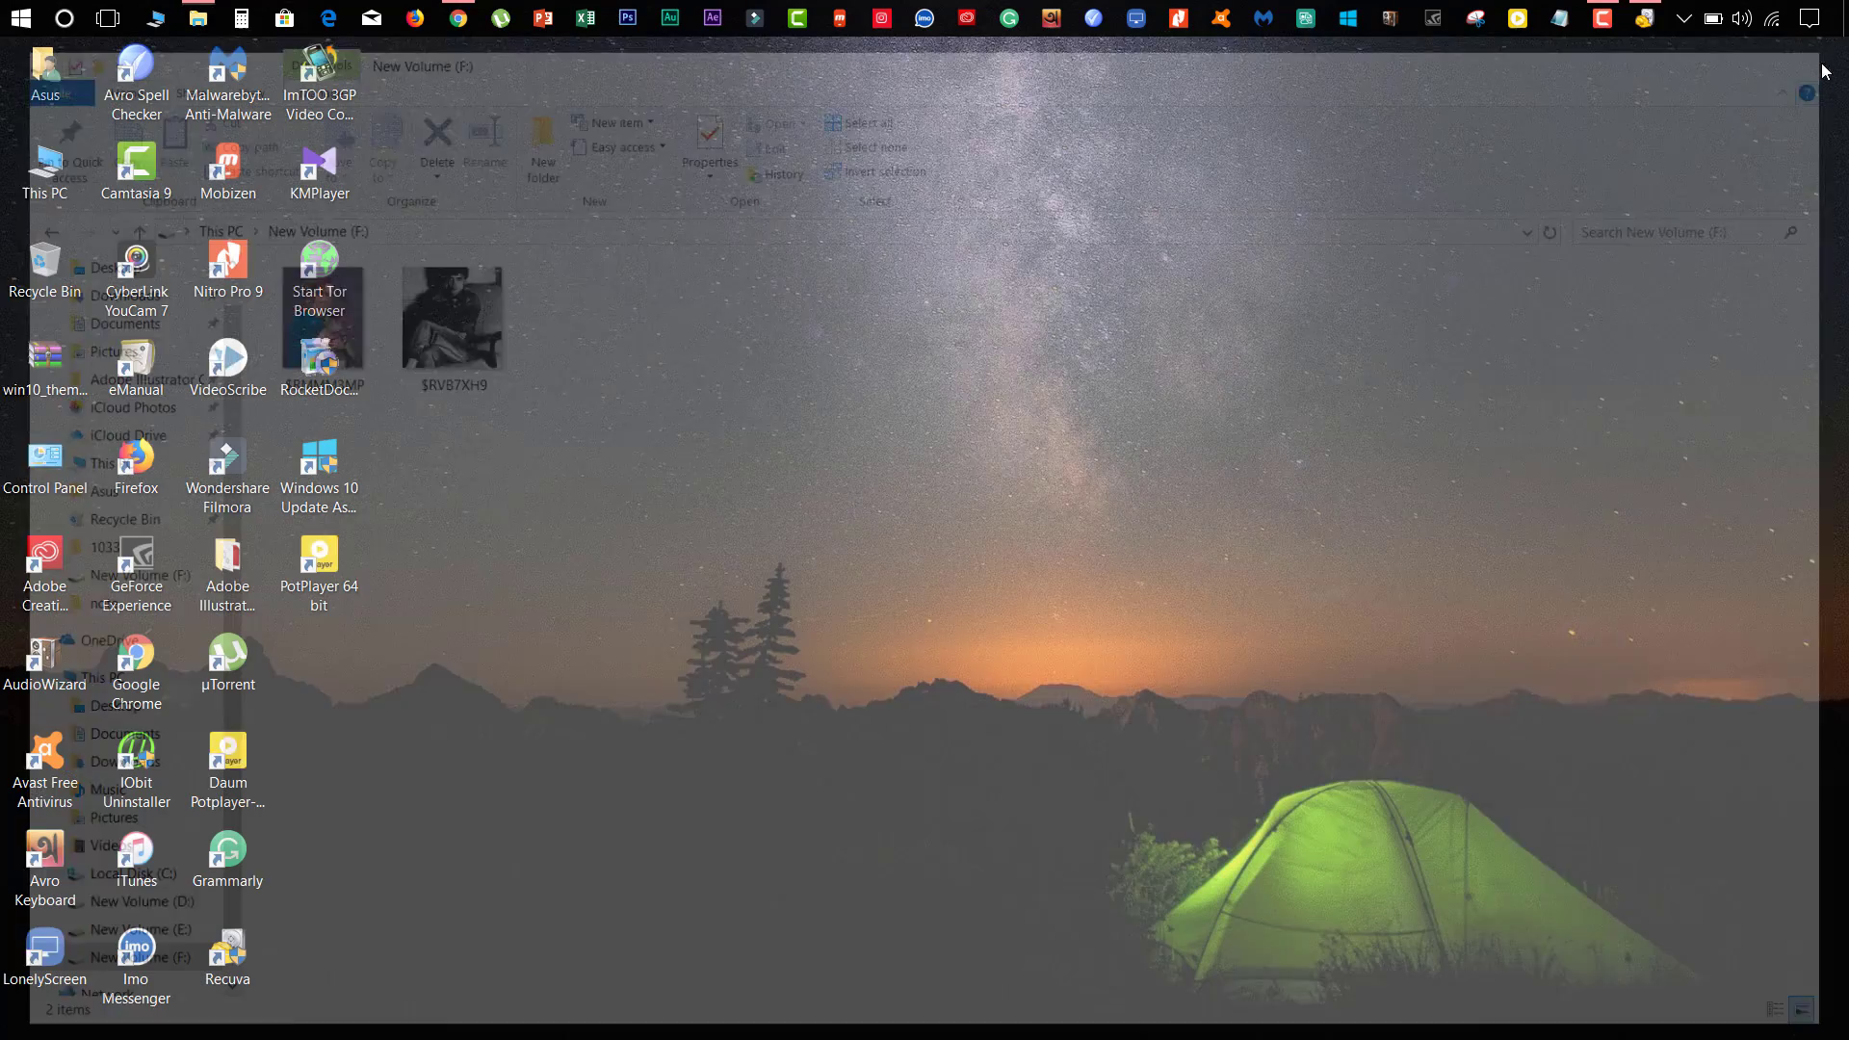
right_click(664, 315)
click(751, 392)
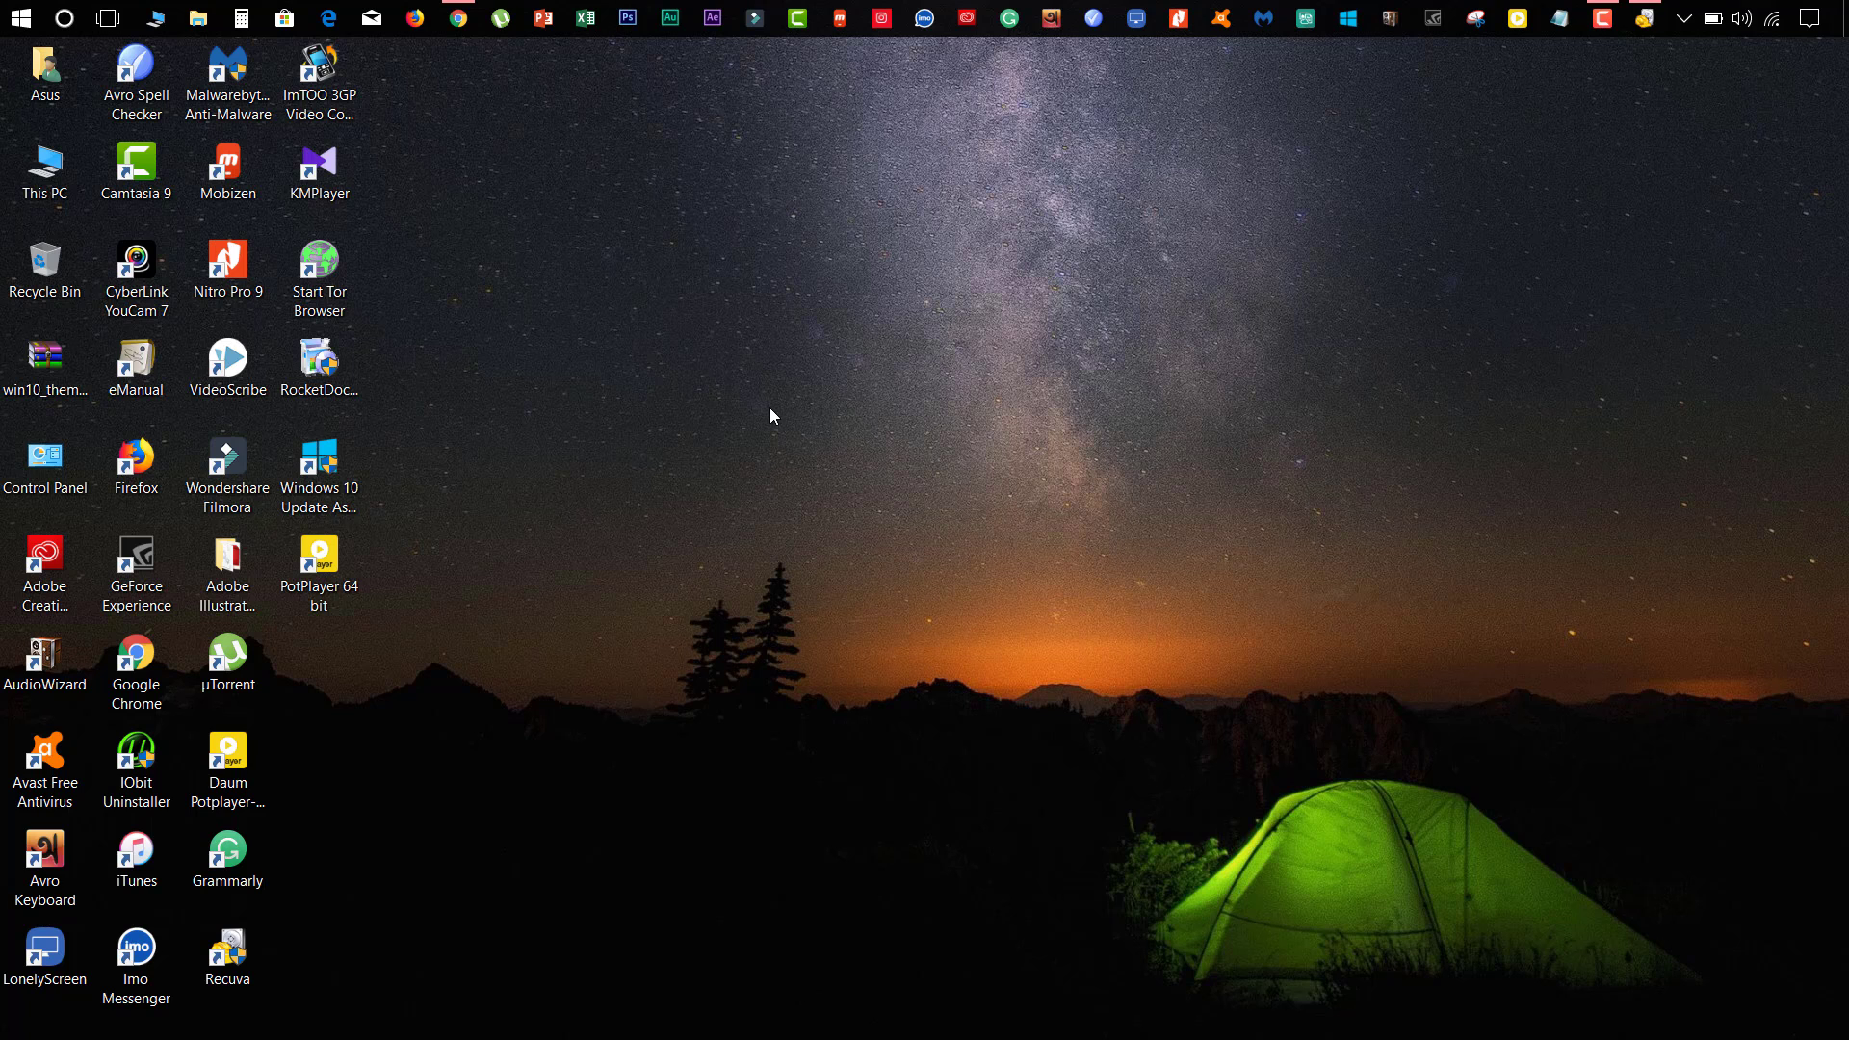
Step: Switch to Chrome and look over the Recuva product page on ccleaner.com and the open YouTube channel page
click(458, 18)
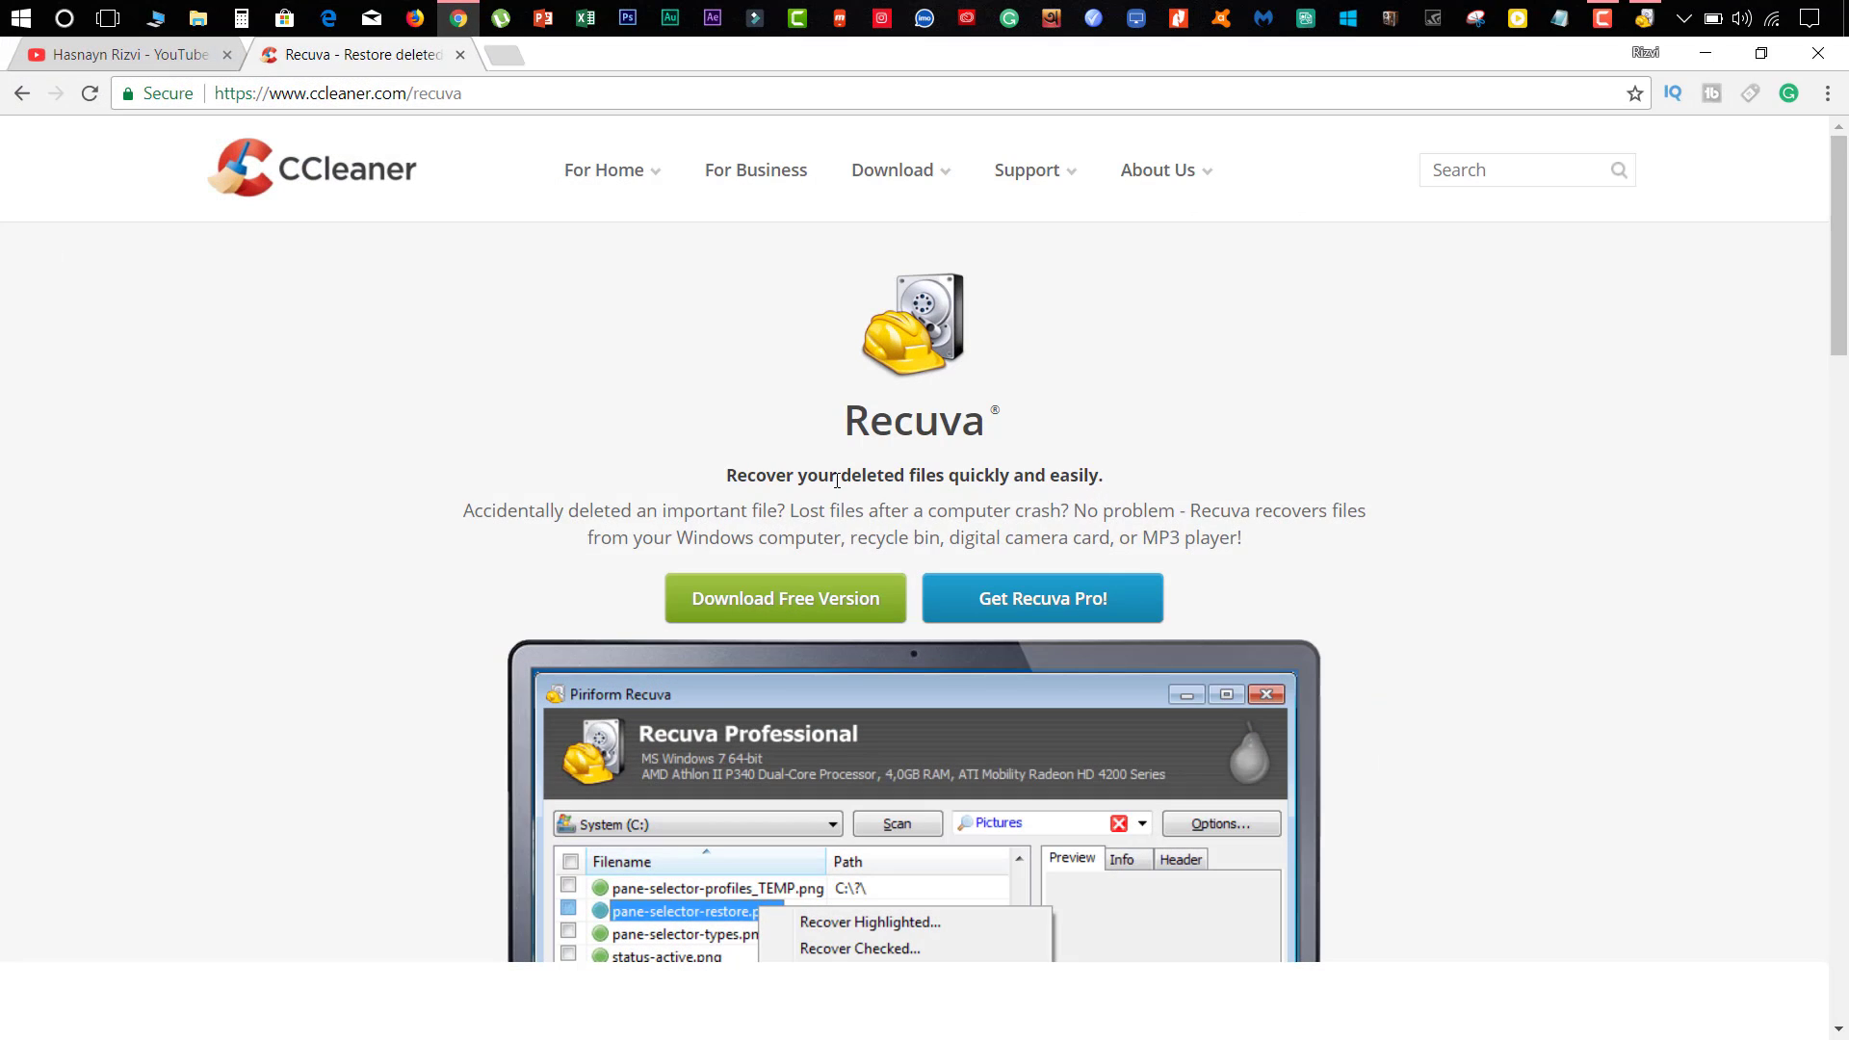
click(116, 54)
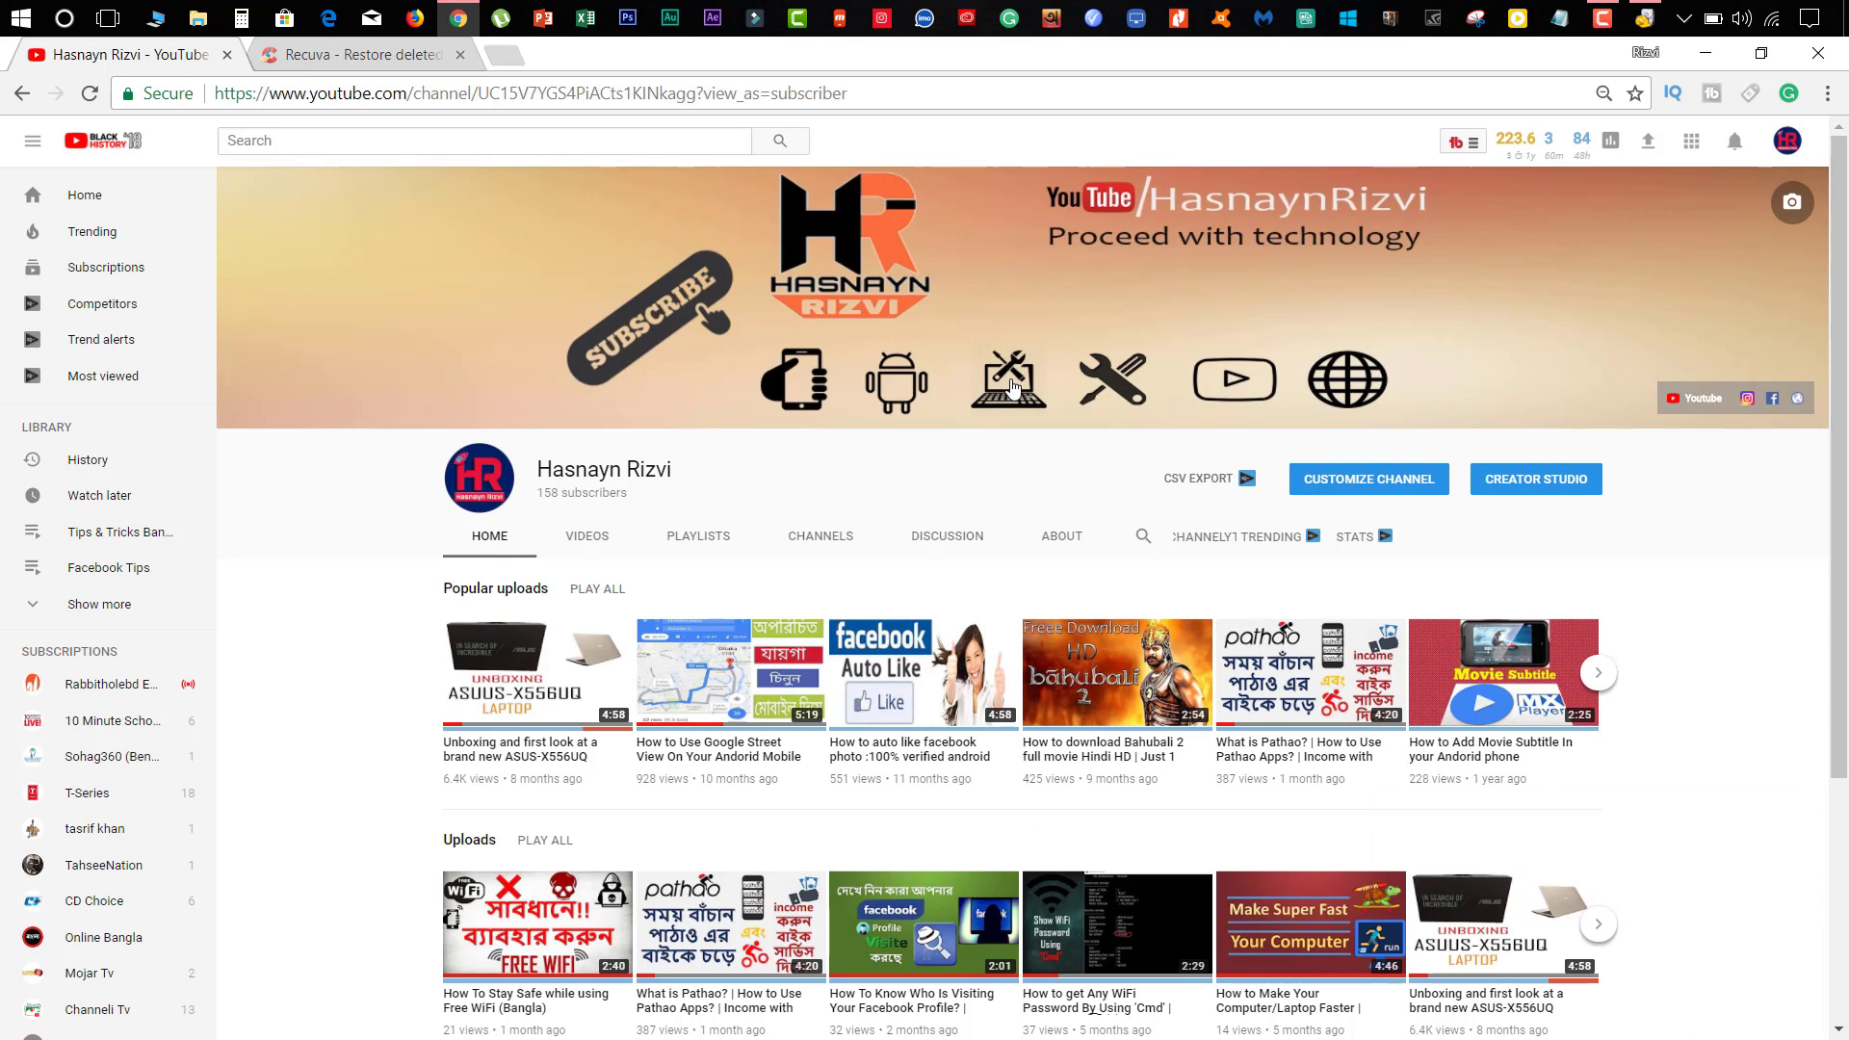
click(348, 64)
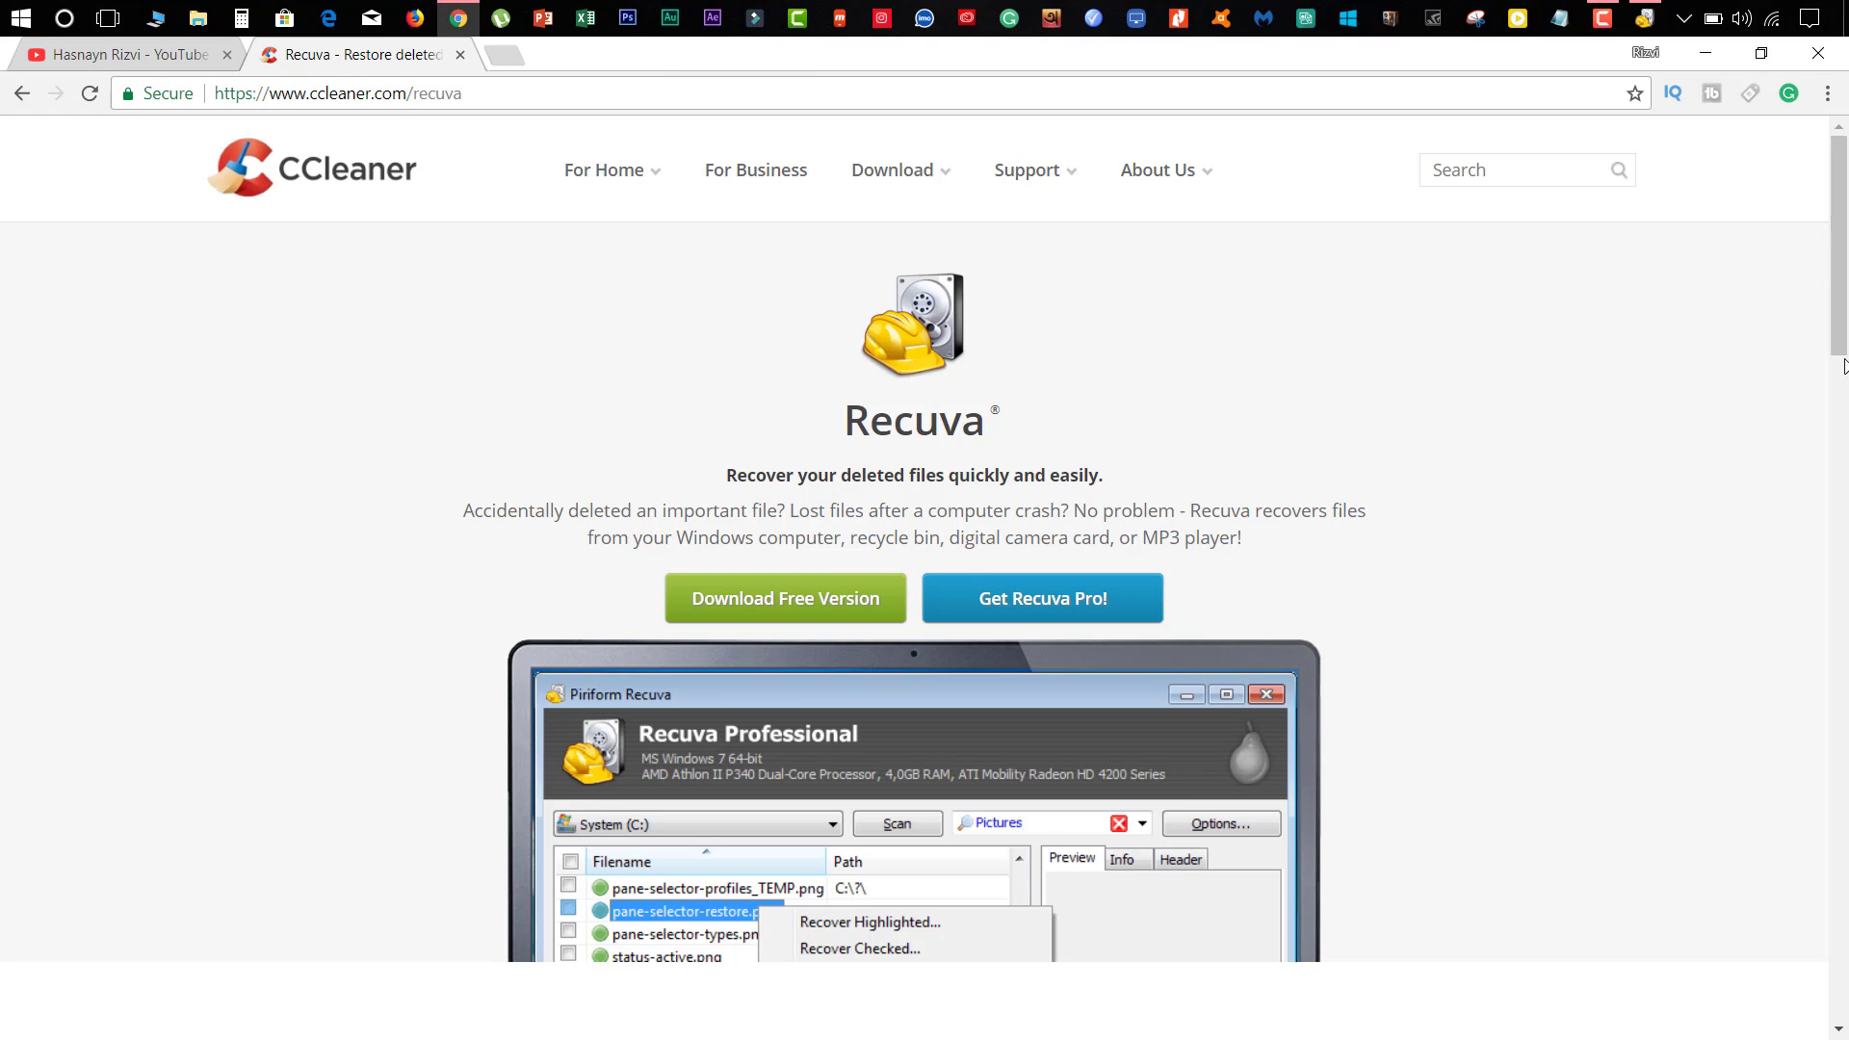
scroll(1843, 371, down, 2)
scroll(1843, 371, down, 8)
scroll(1842, 371, up, 10)
scroll(1842, 306, down, 3)
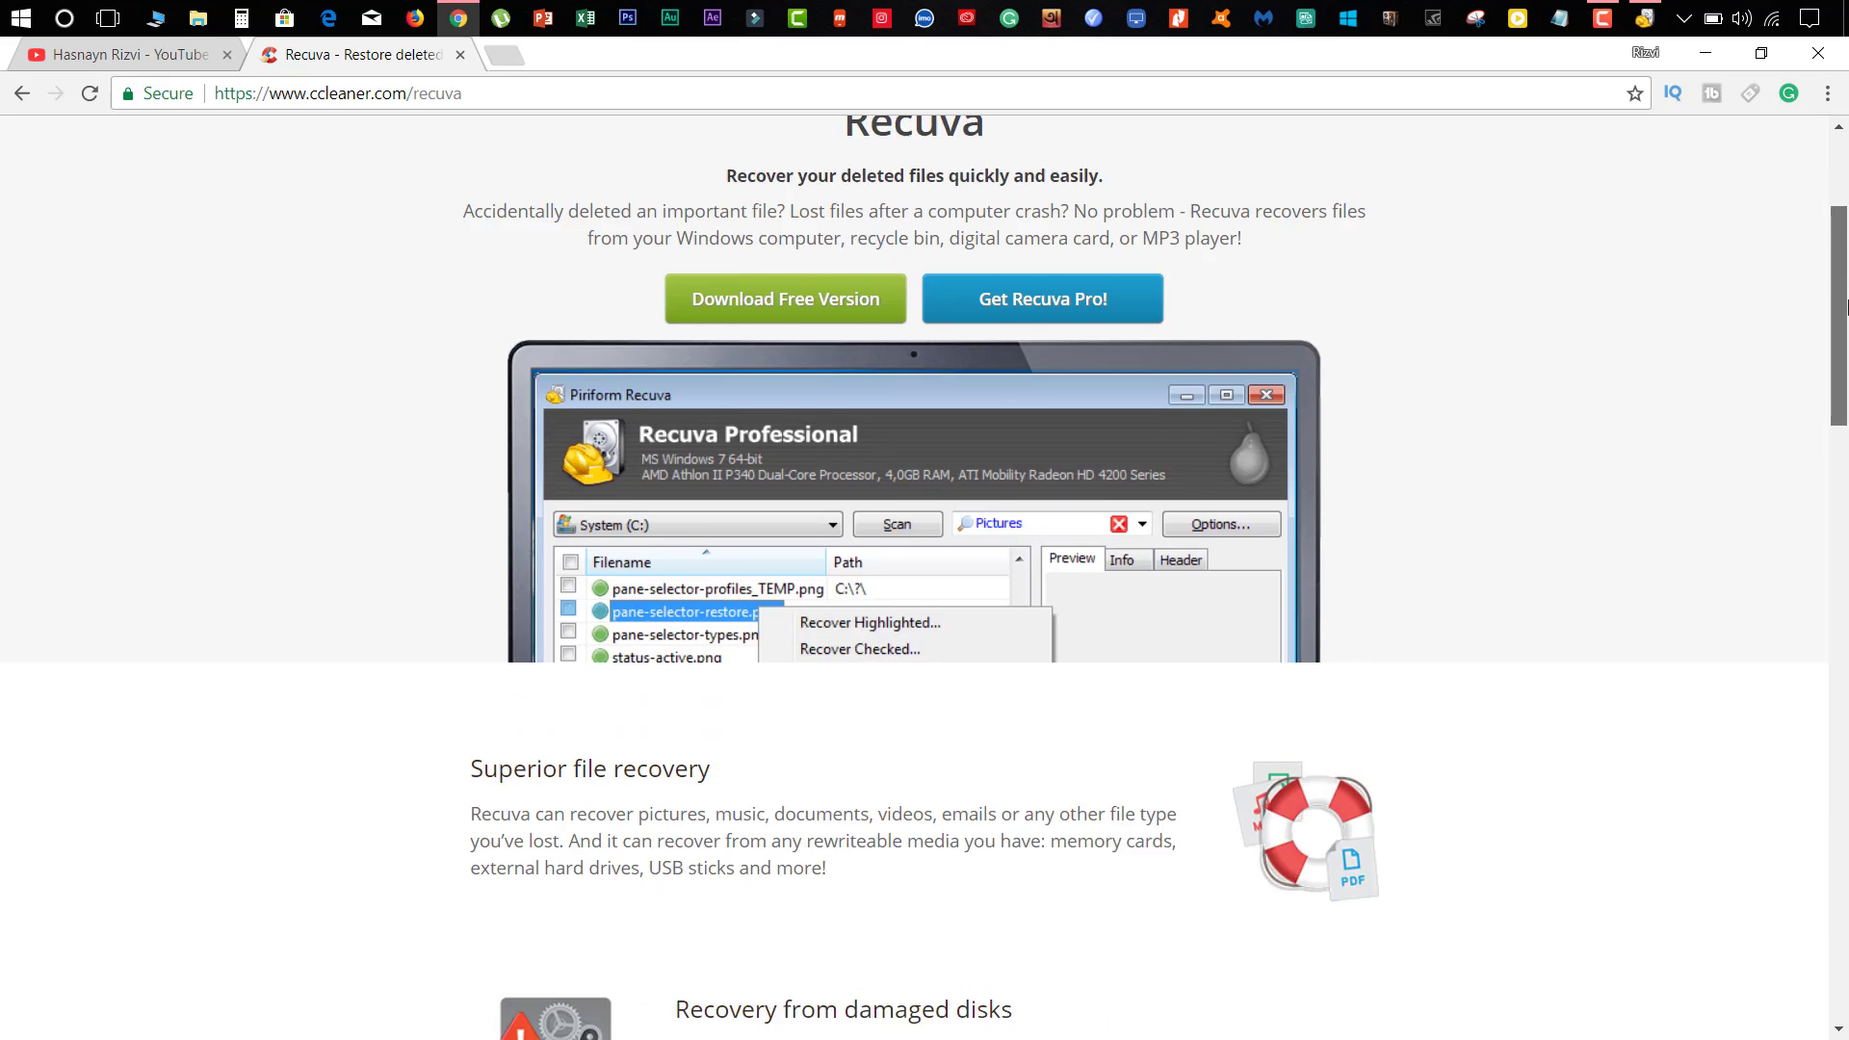
scroll(1843, 306, up, 3)
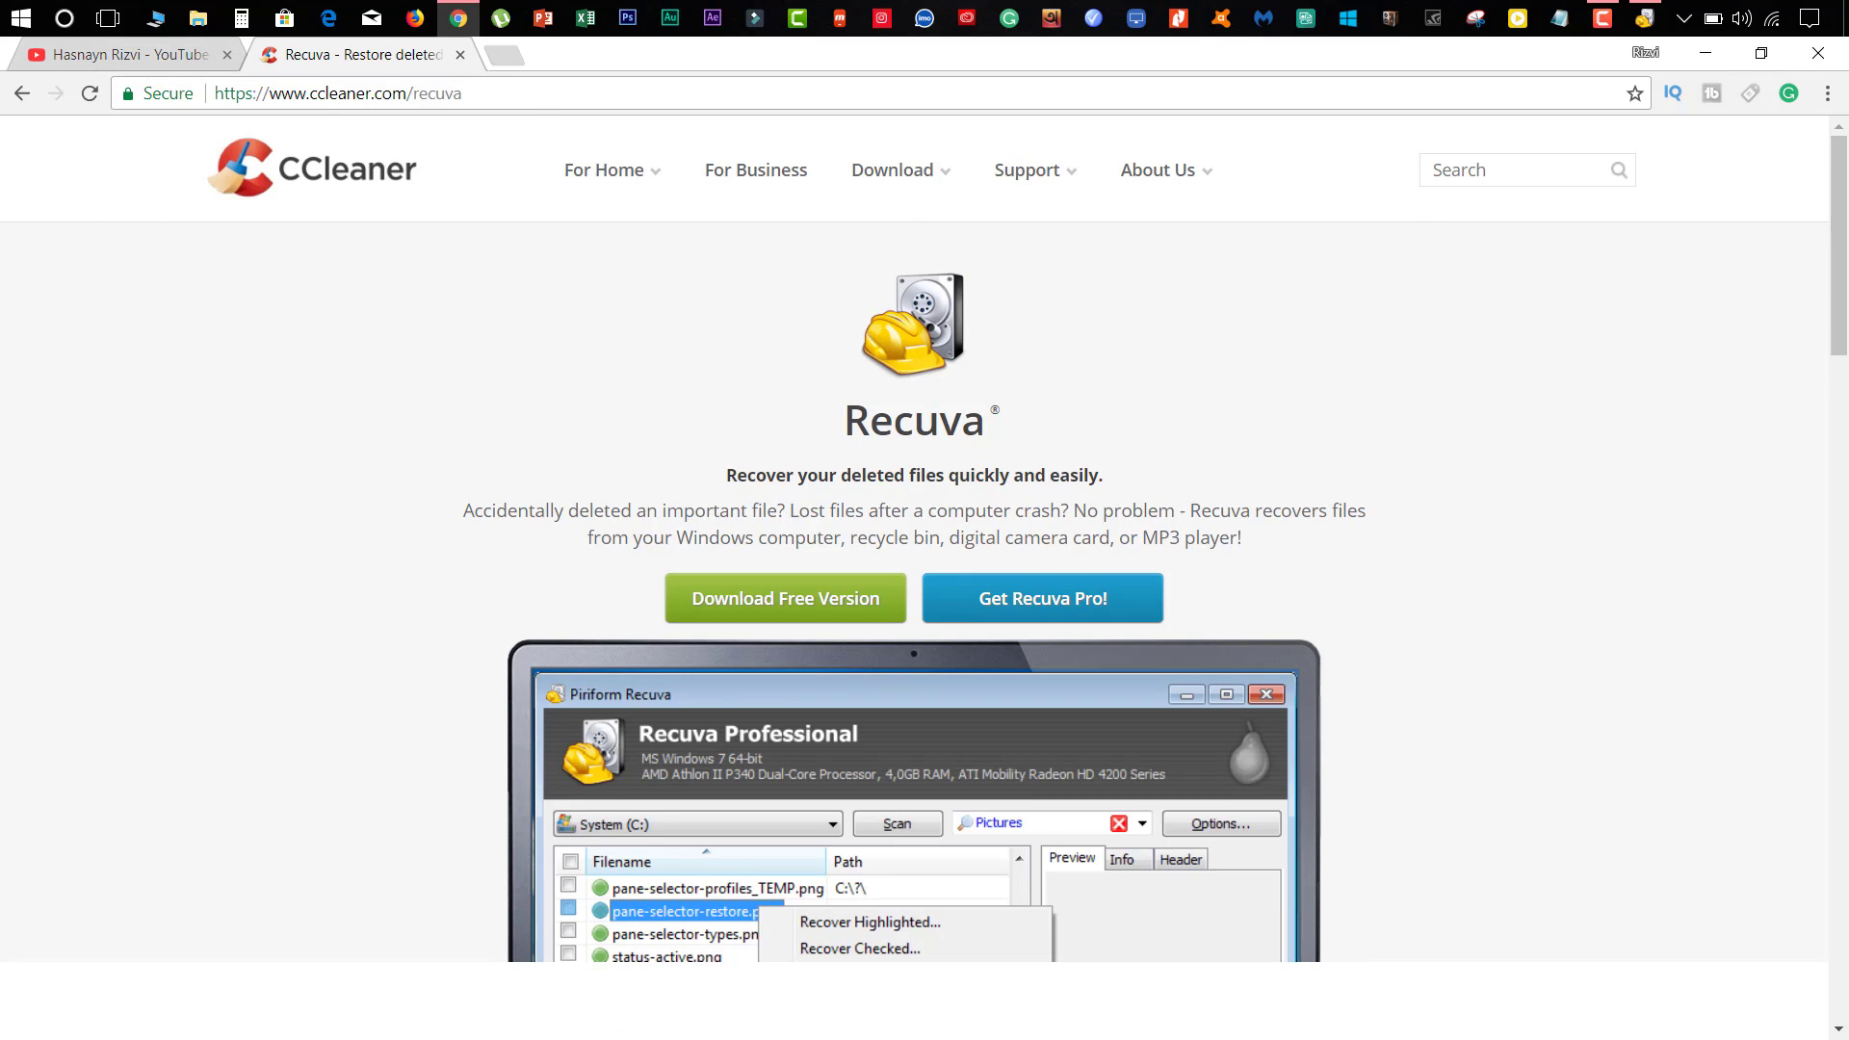
click(77, 61)
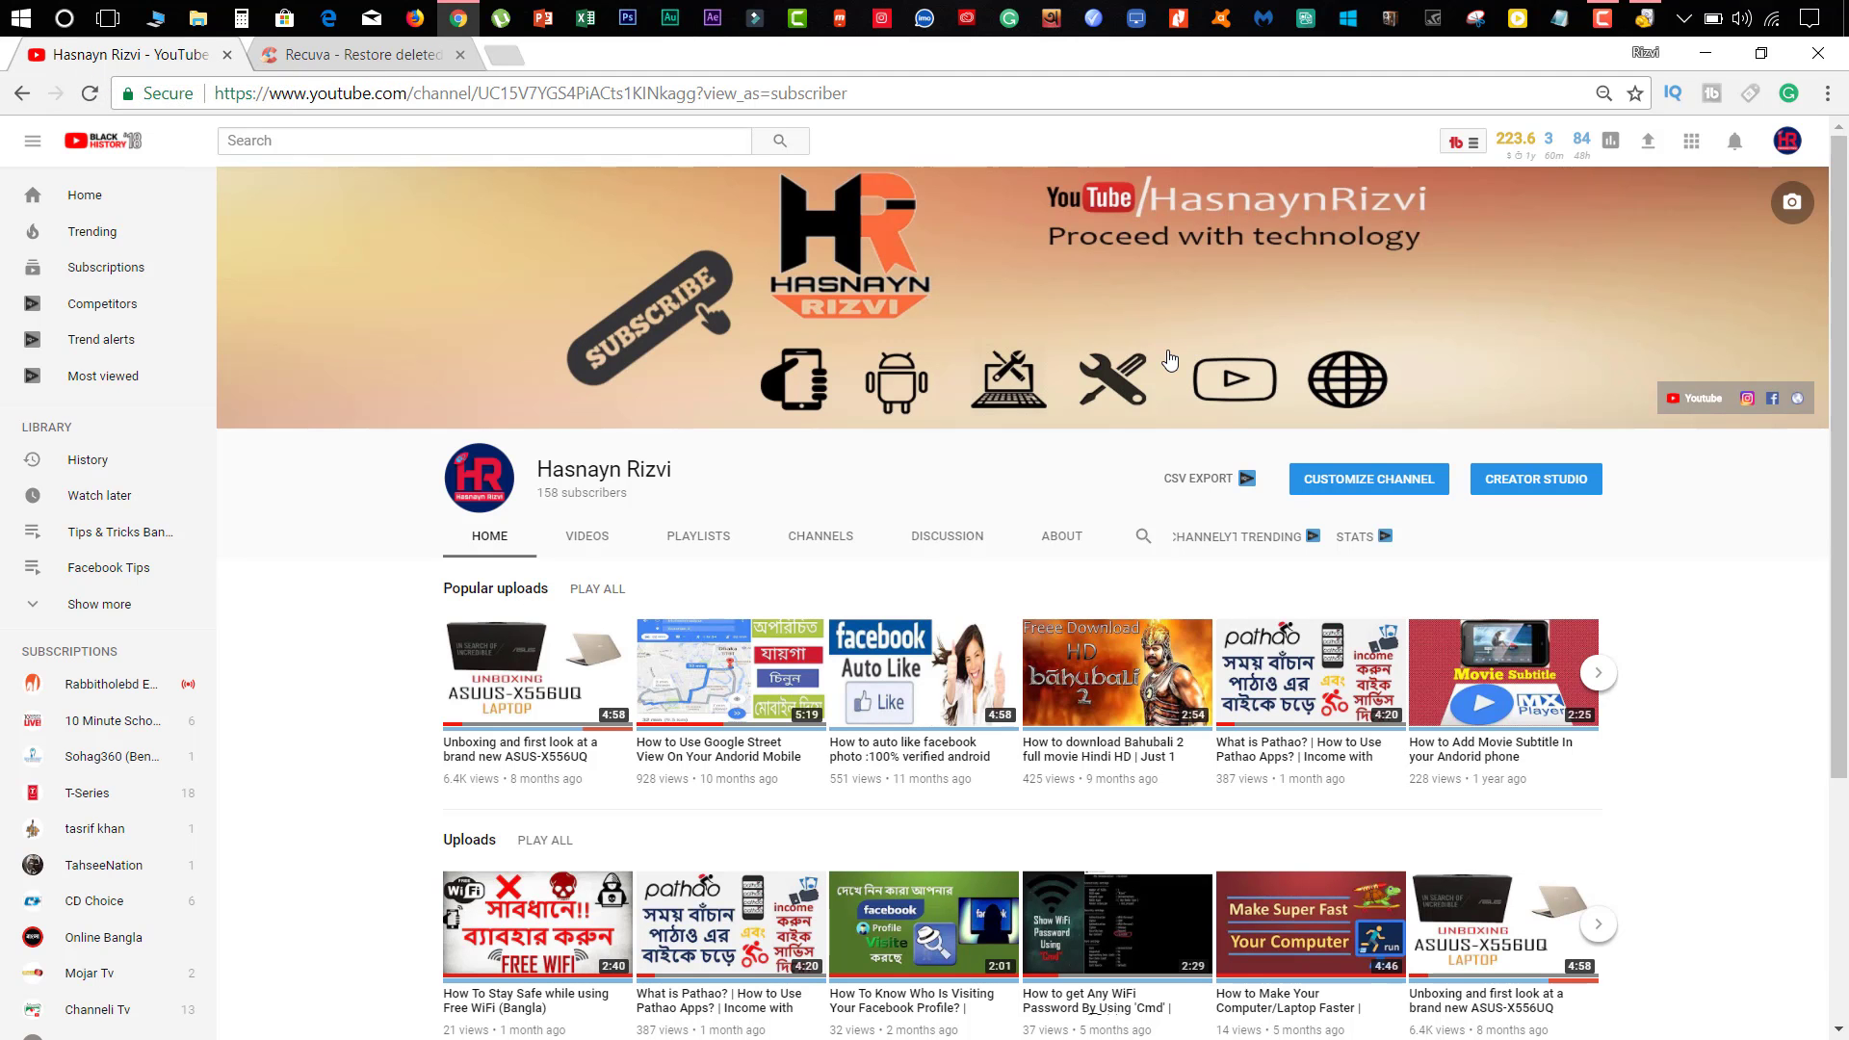